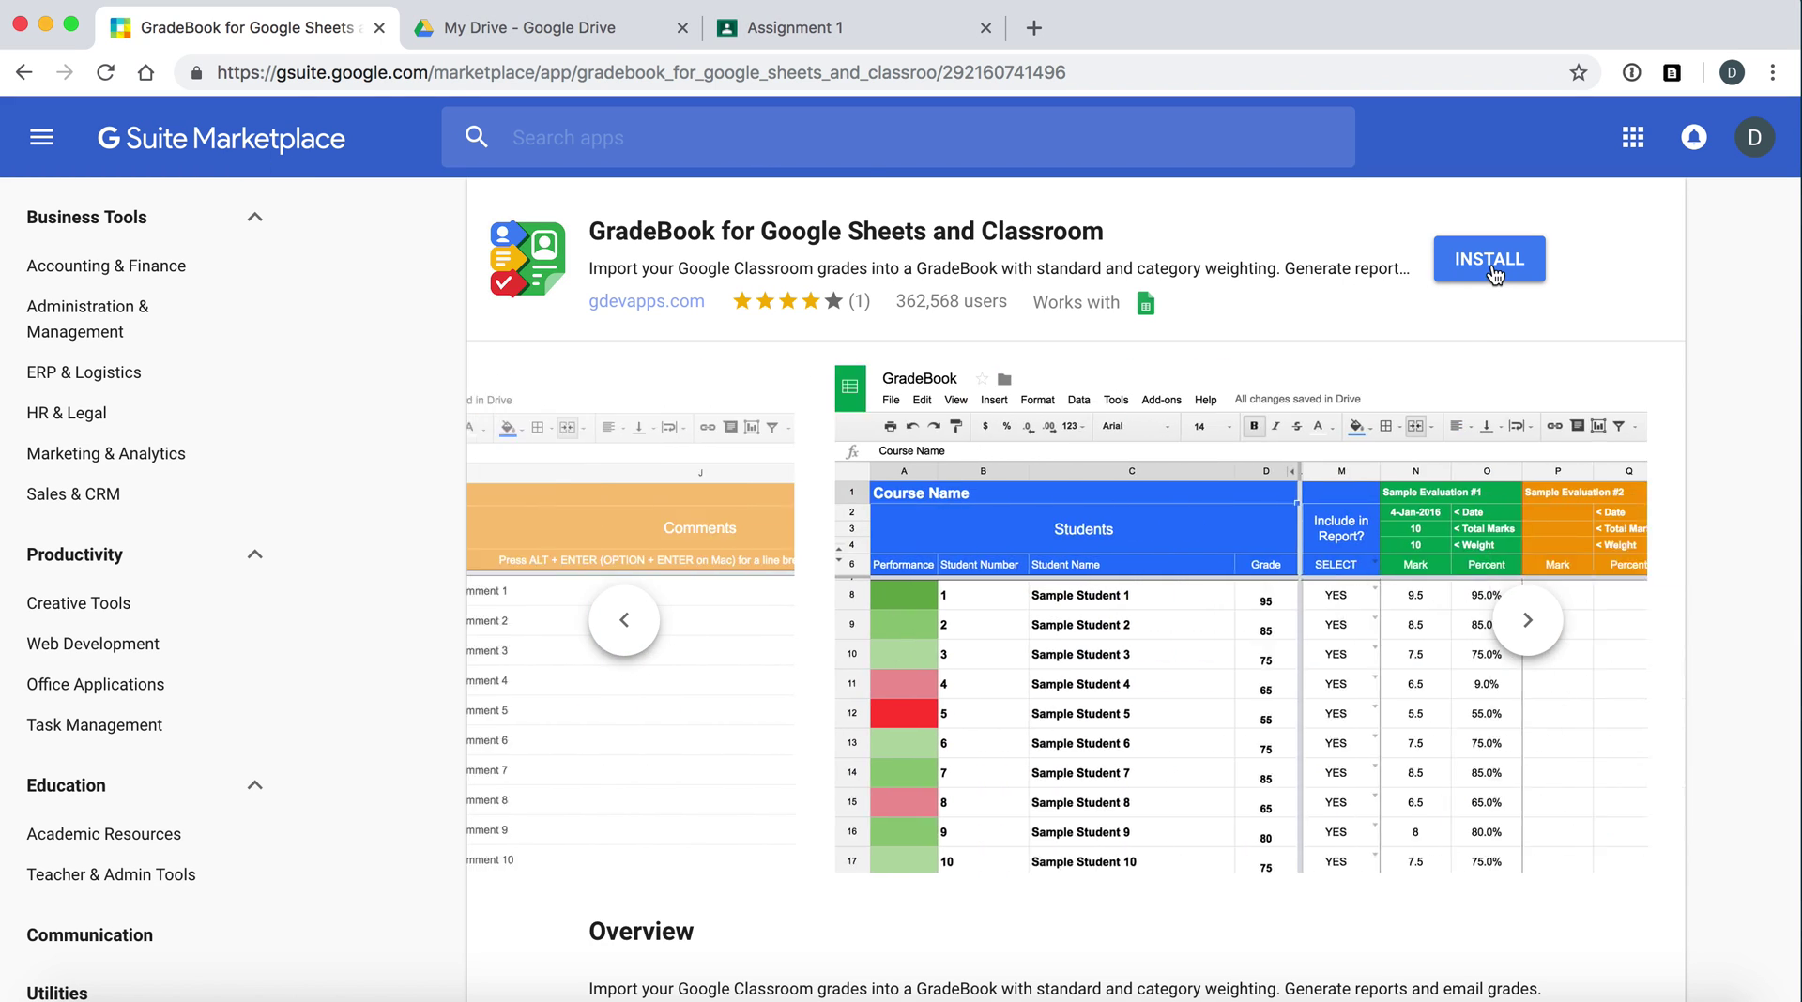
- Install the GradeBook for Google Sheets and Classroom add-on, granting it access to the demo Google account
click(1490, 268)
click(1074, 683)
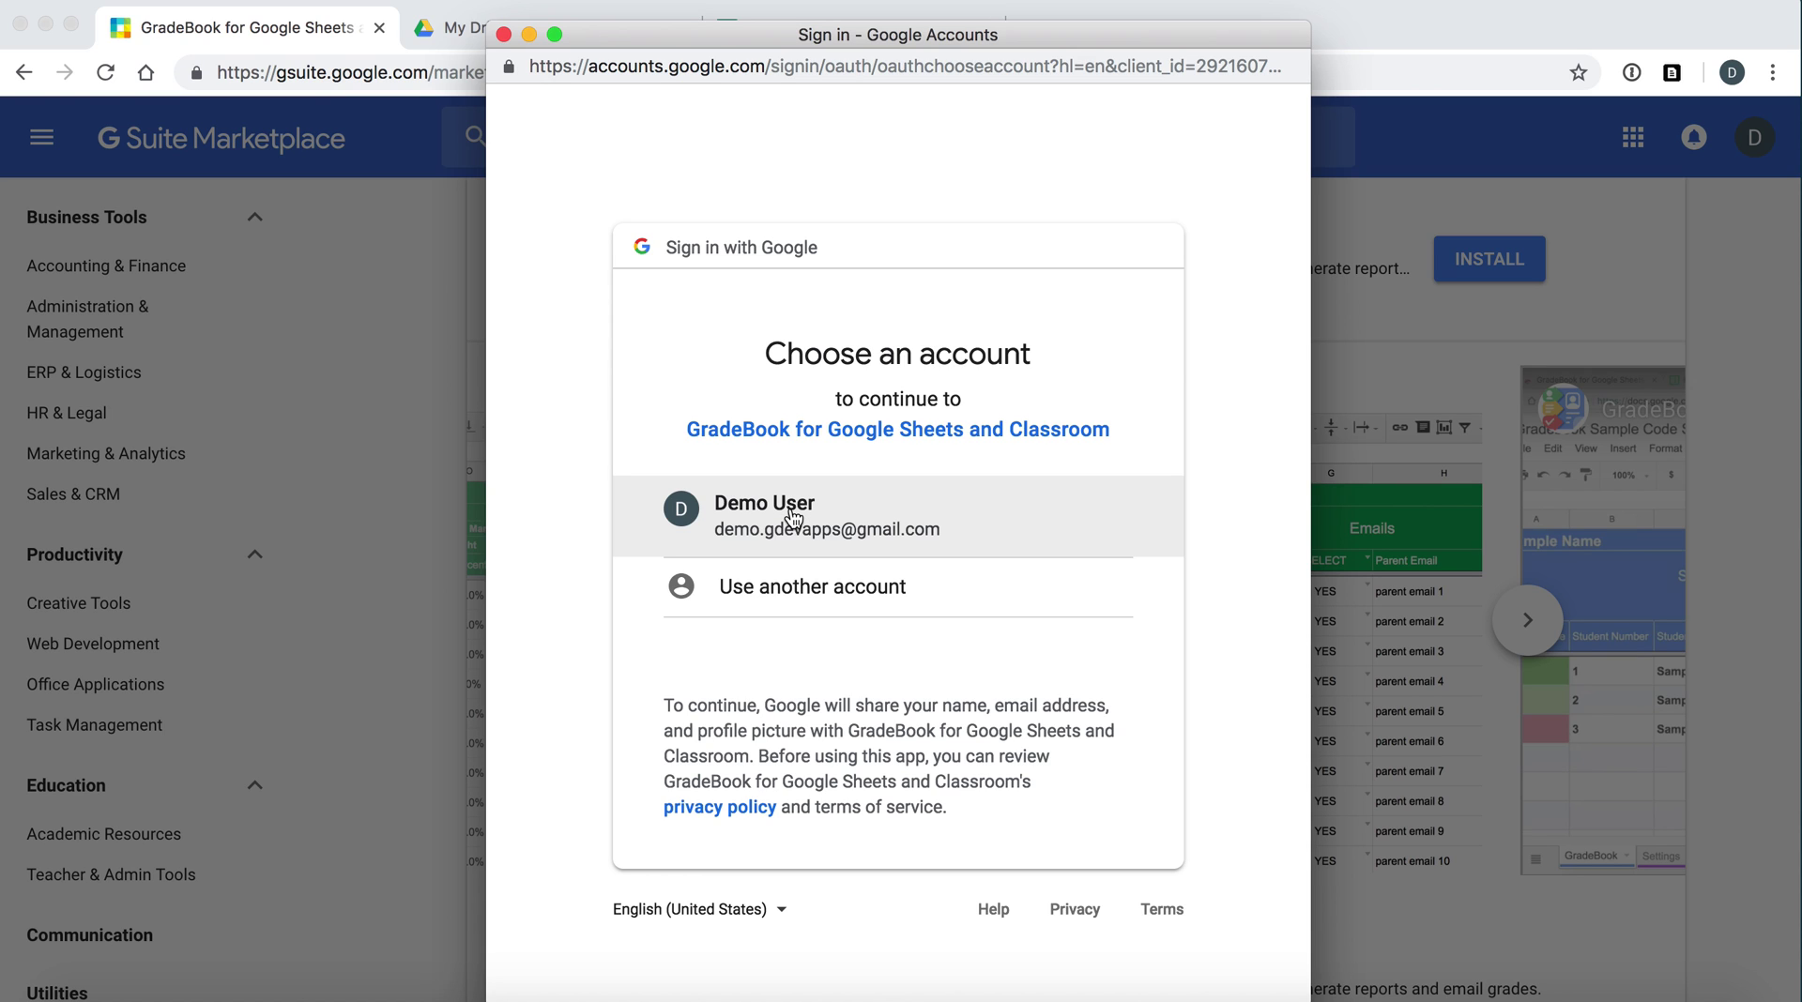
click(791, 513)
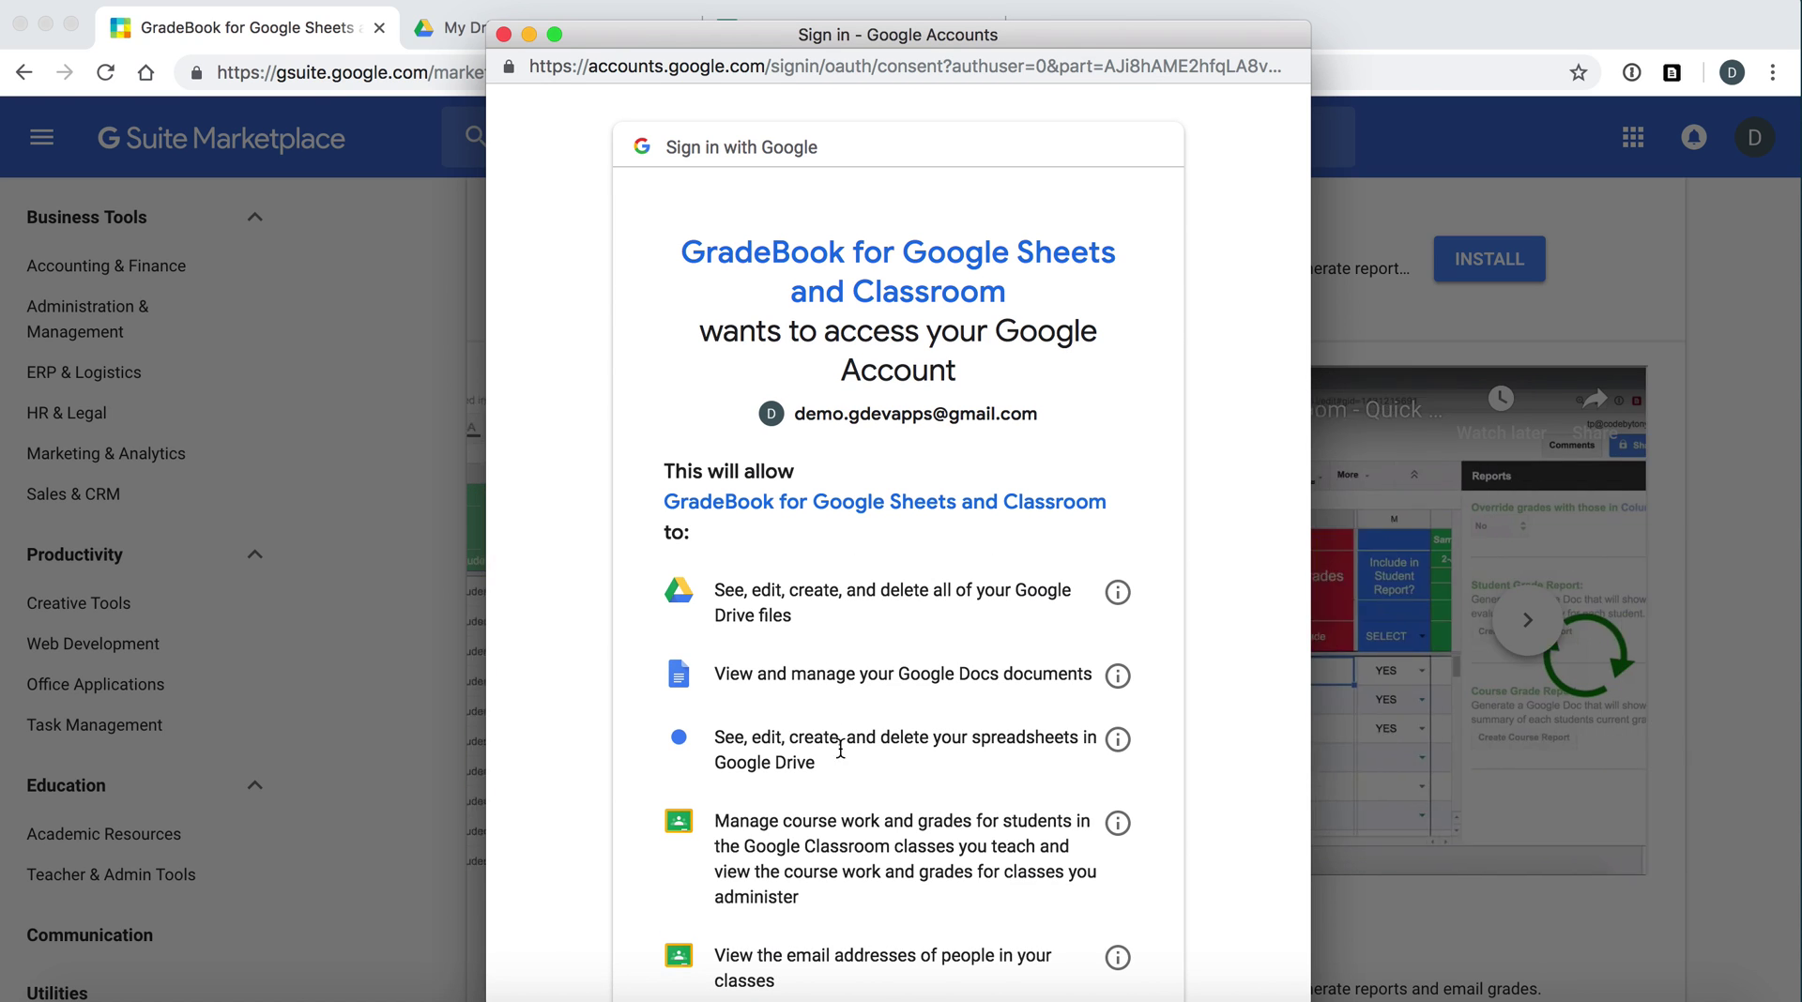
scroll(1079, 797, down, 10)
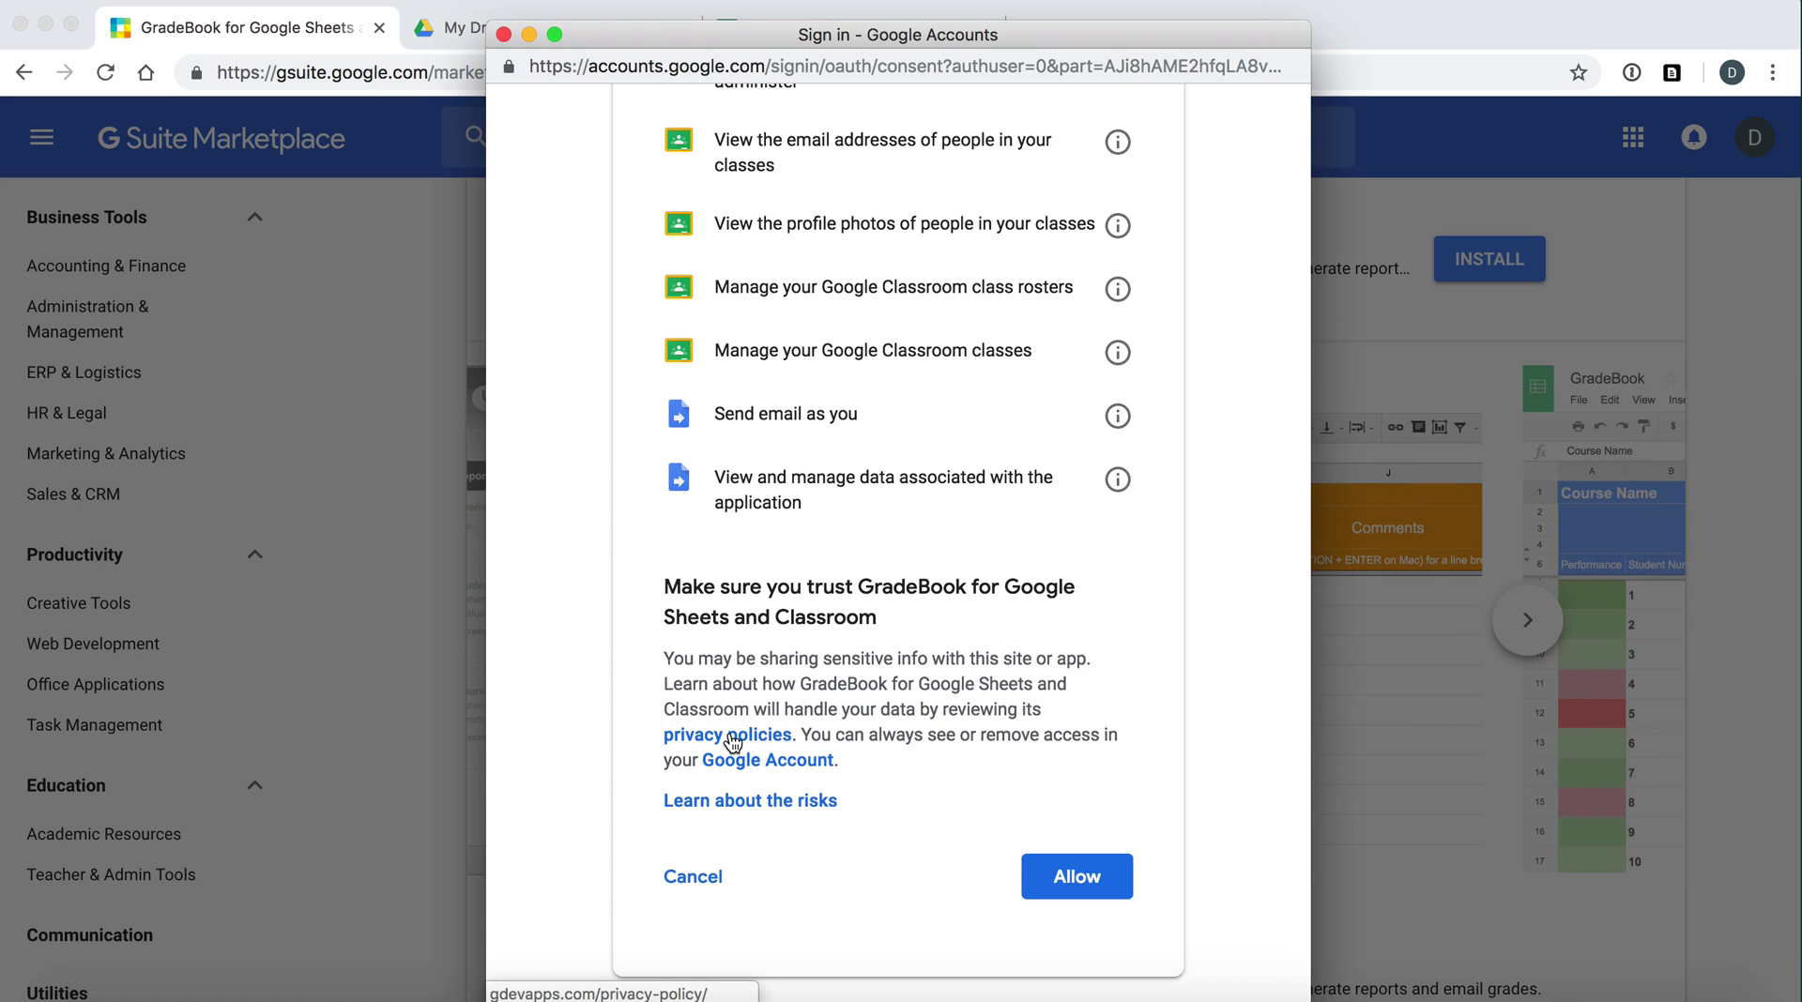
click(1075, 884)
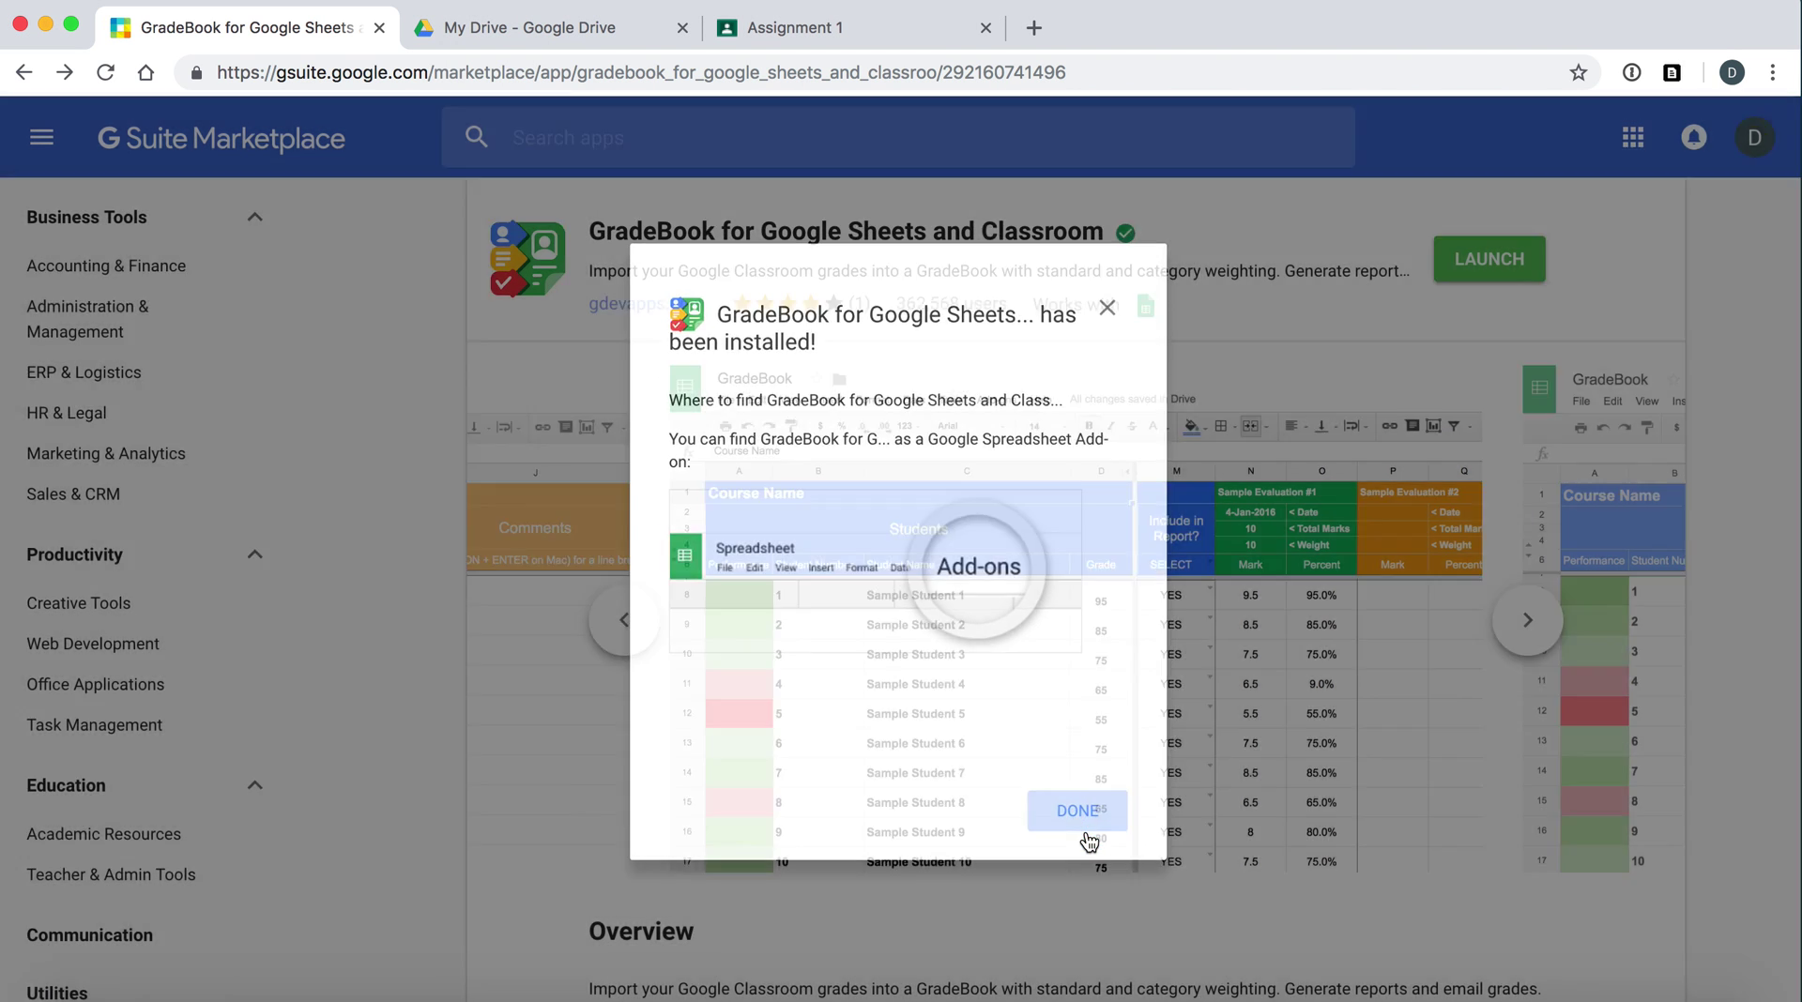
click(1077, 811)
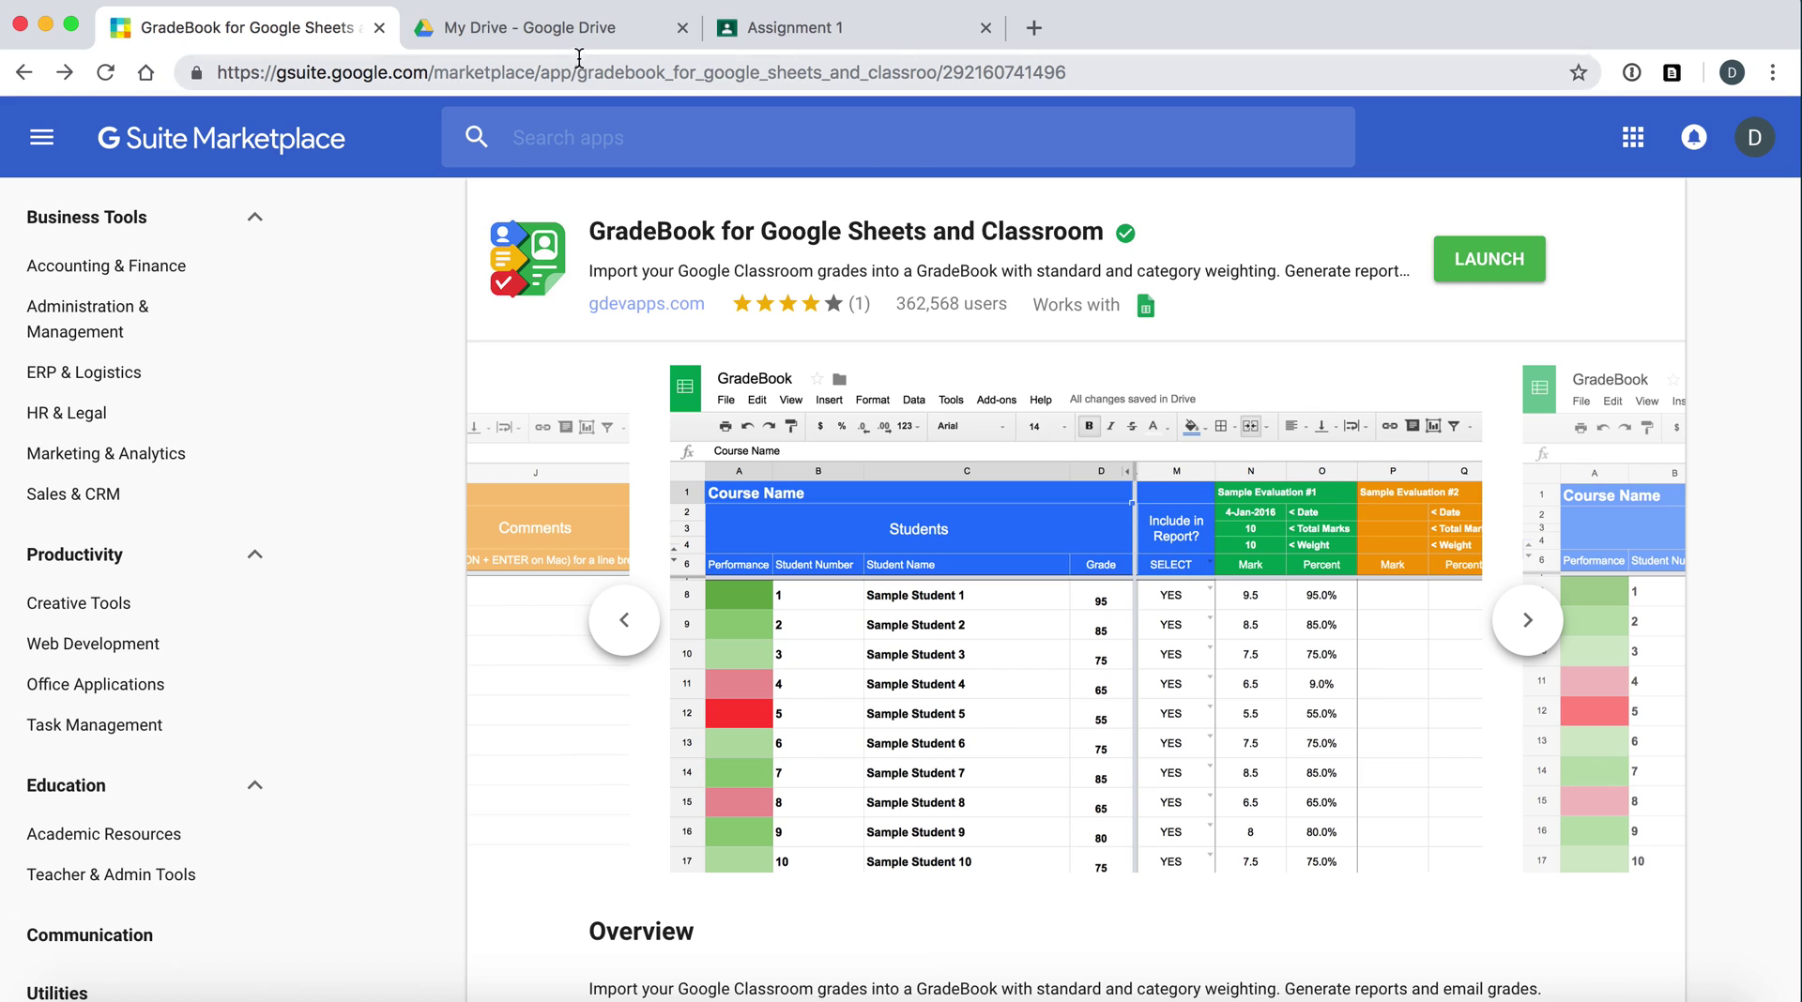
- Switch to Google Drive and create a new blank Google Sheets spreadsheet
click(579, 38)
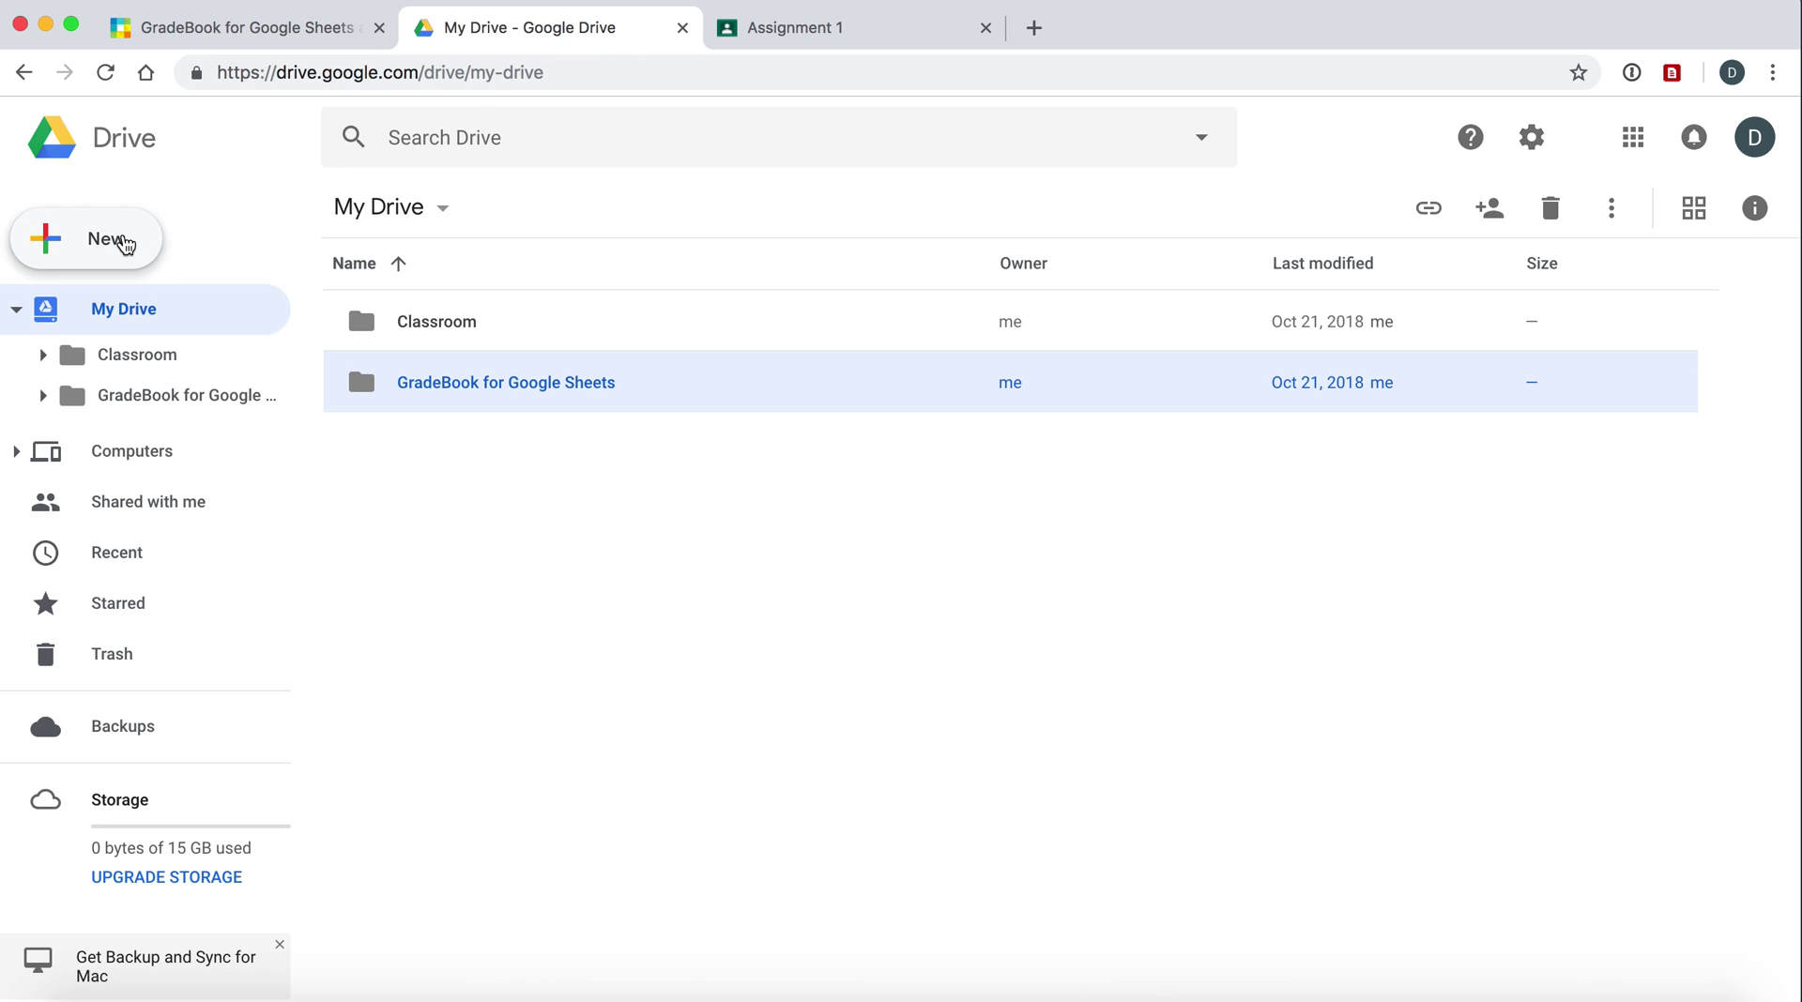
click(122, 241)
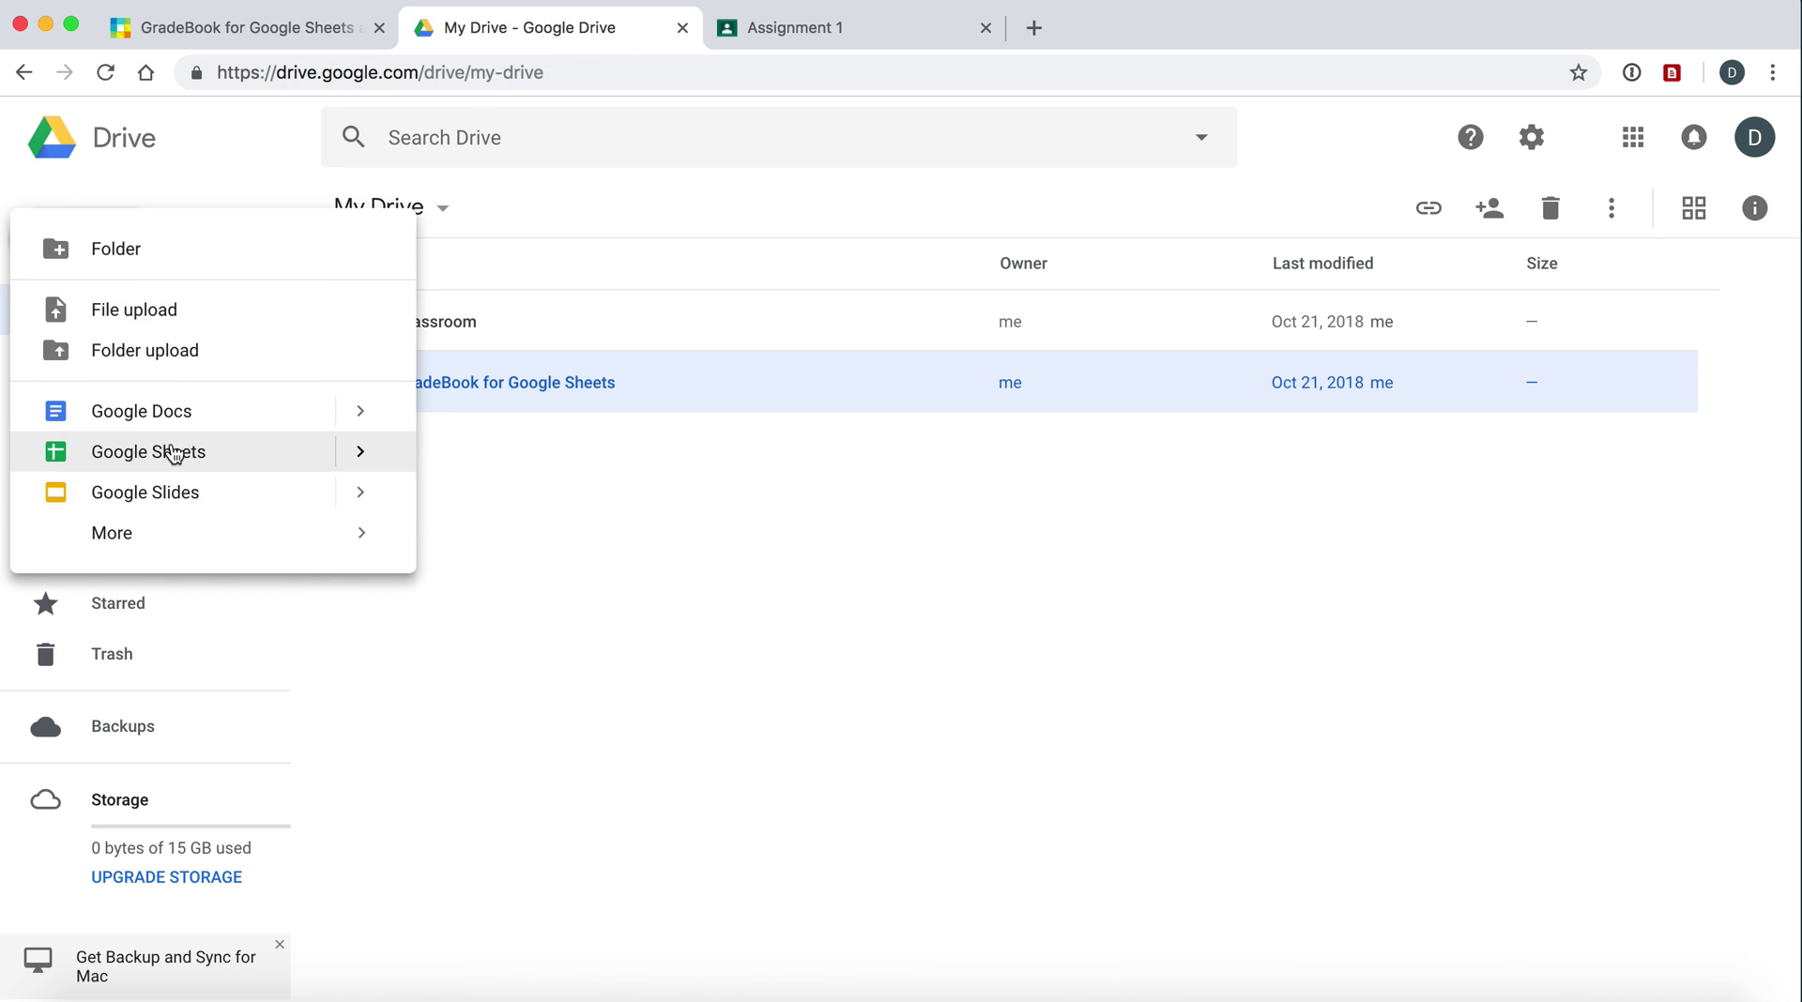
click(171, 452)
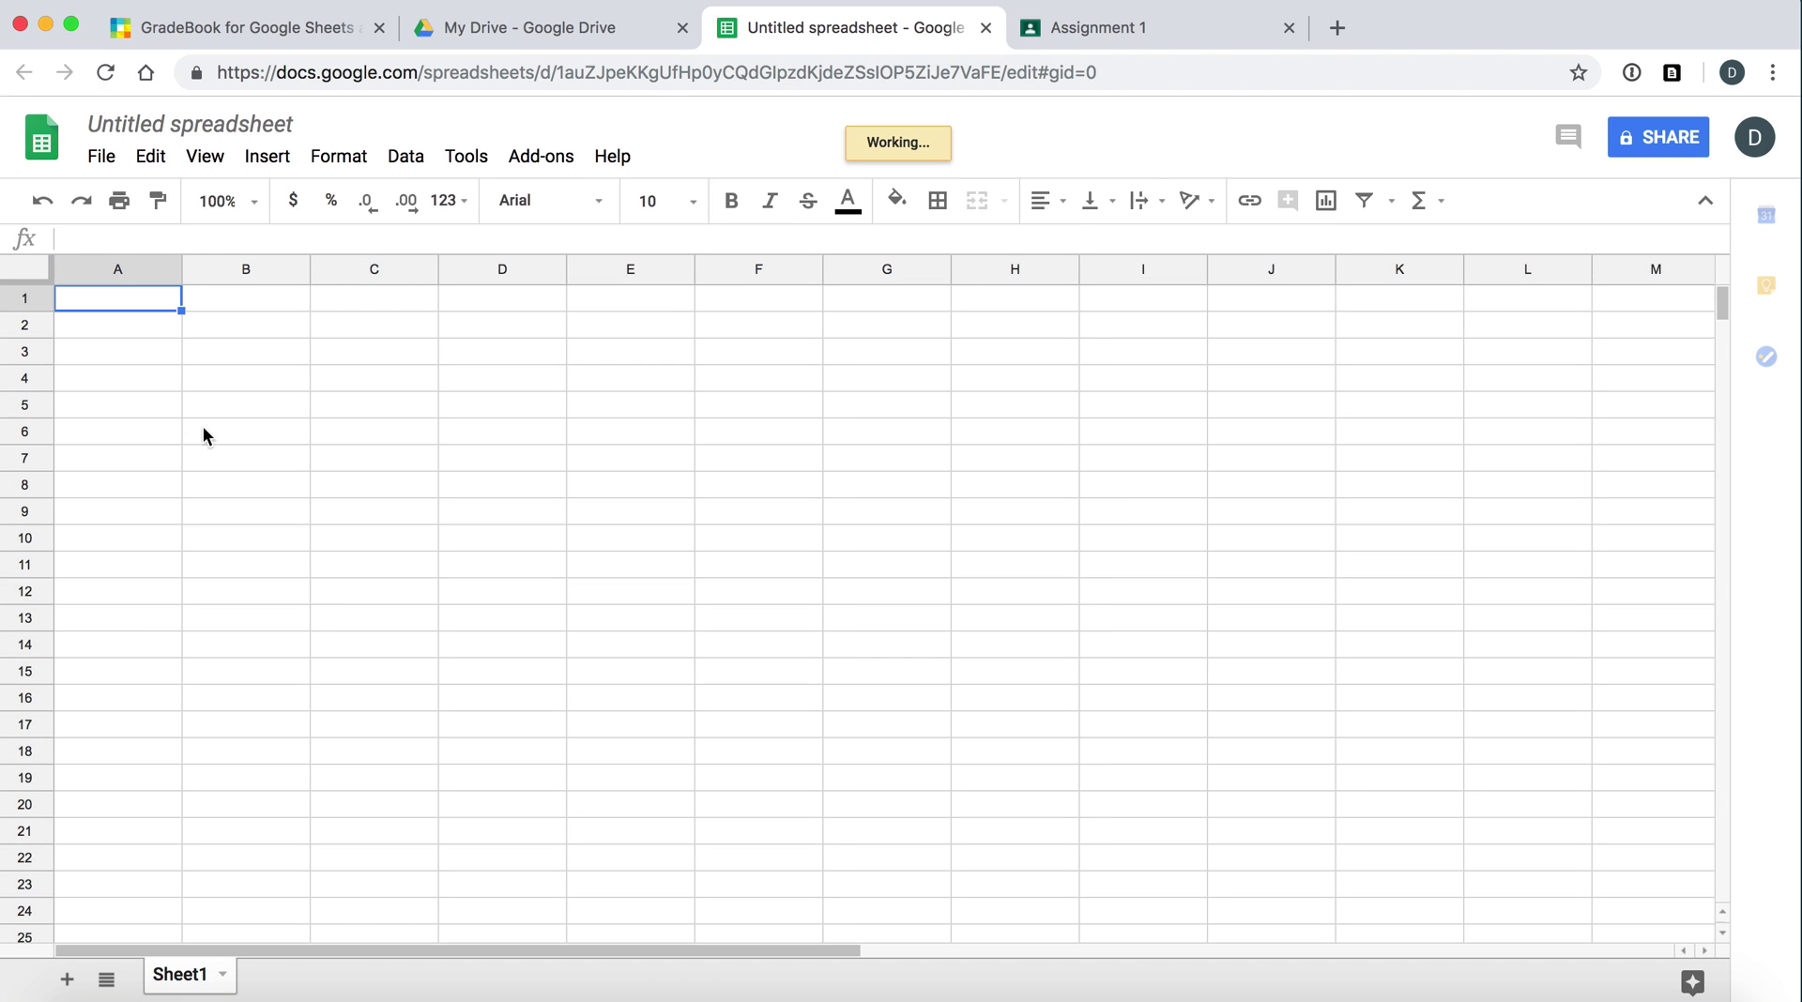
- Launch Create & View GradeBooks from the GradeBook add-on and authorize its script with the demo account
click(548, 157)
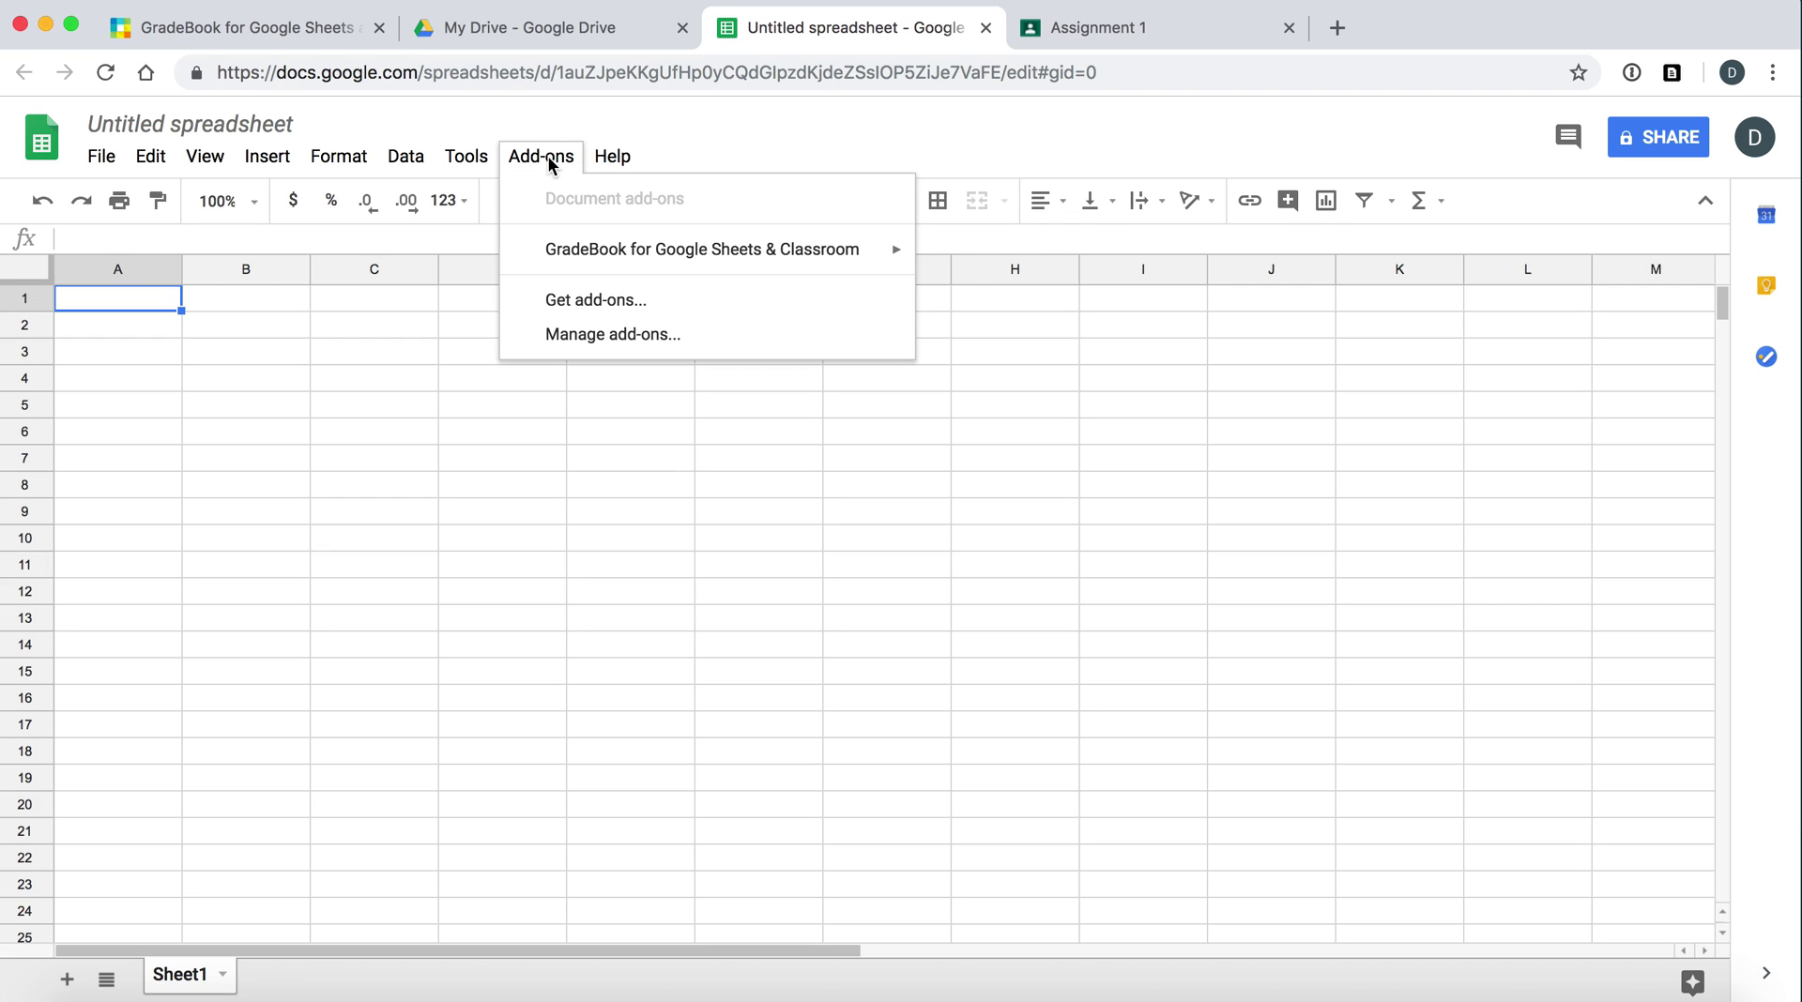
mouse_move(590, 259)
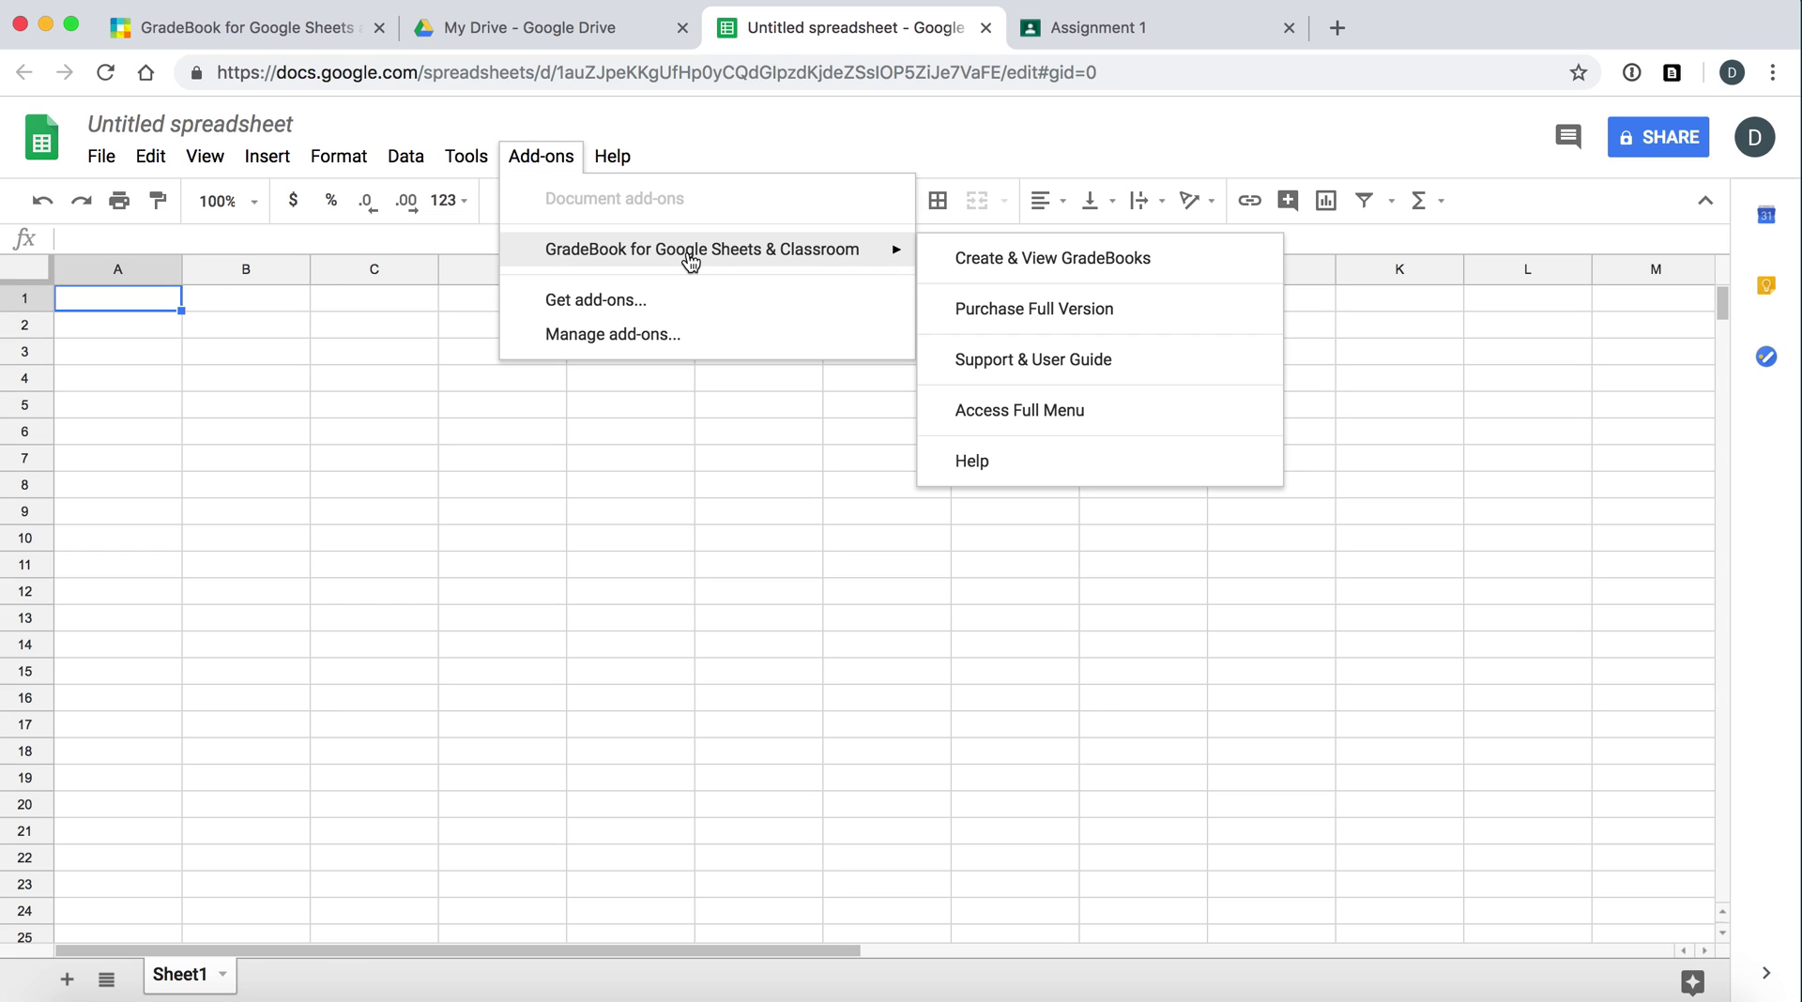
click(1003, 267)
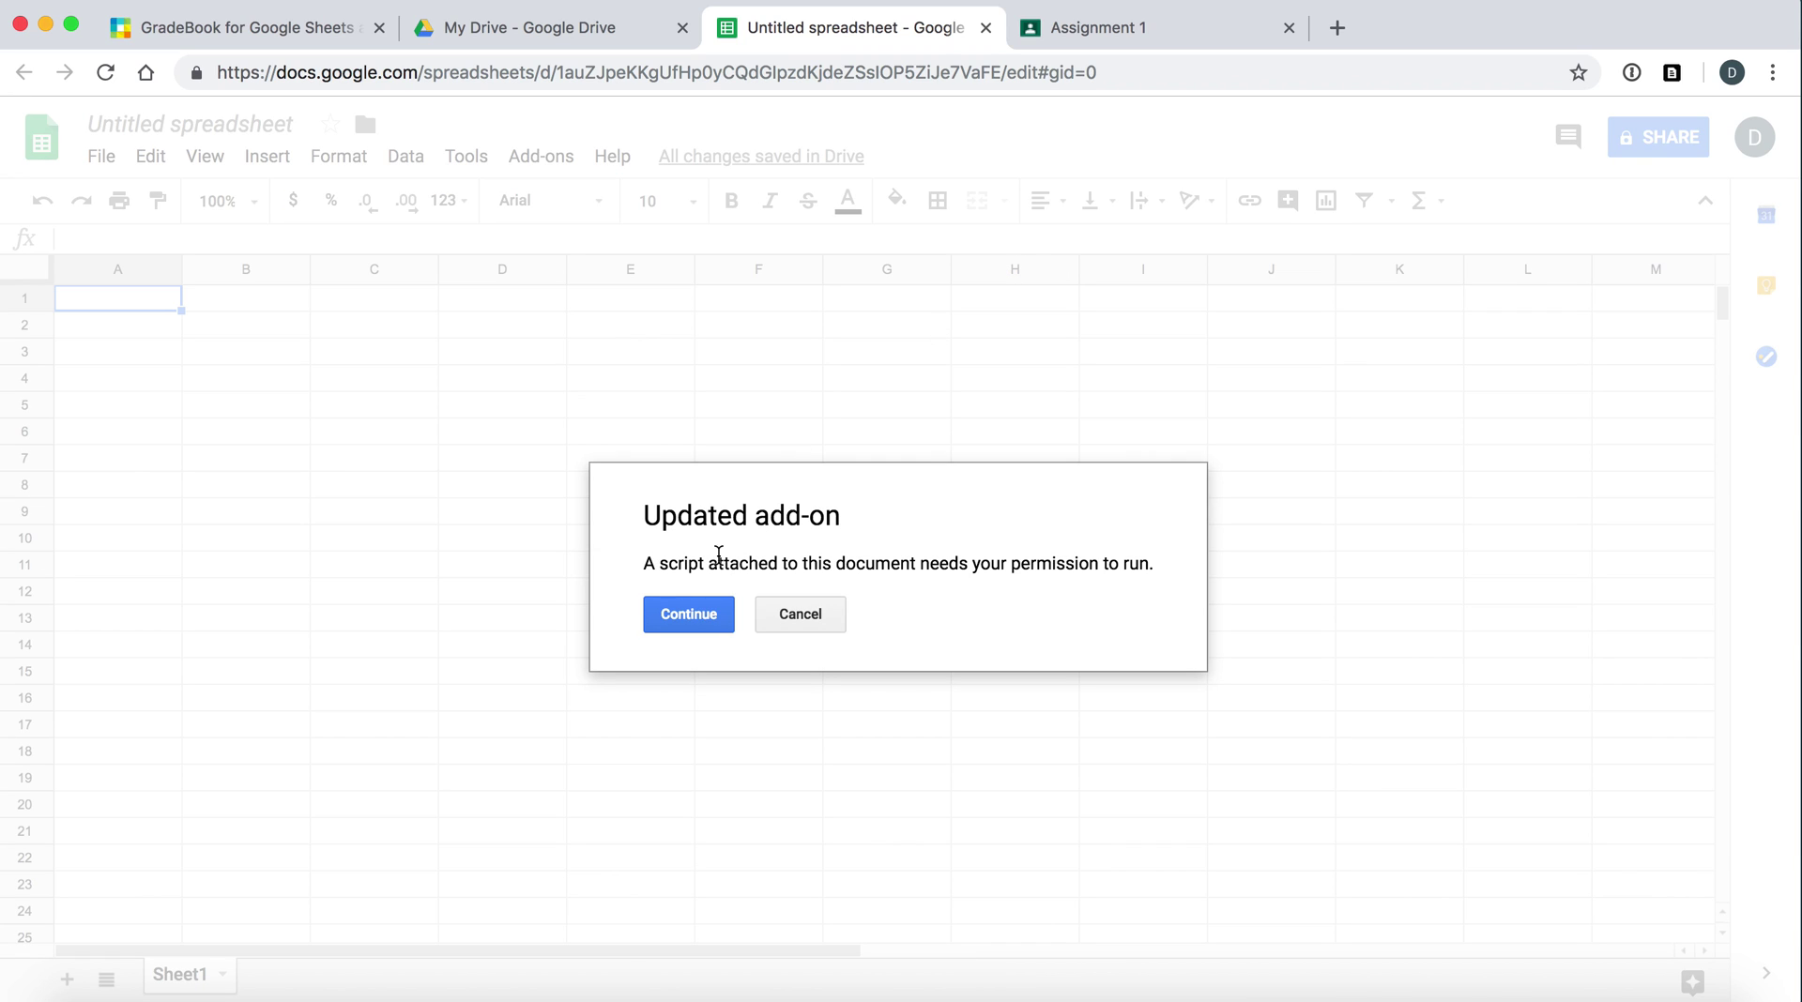
click(699, 615)
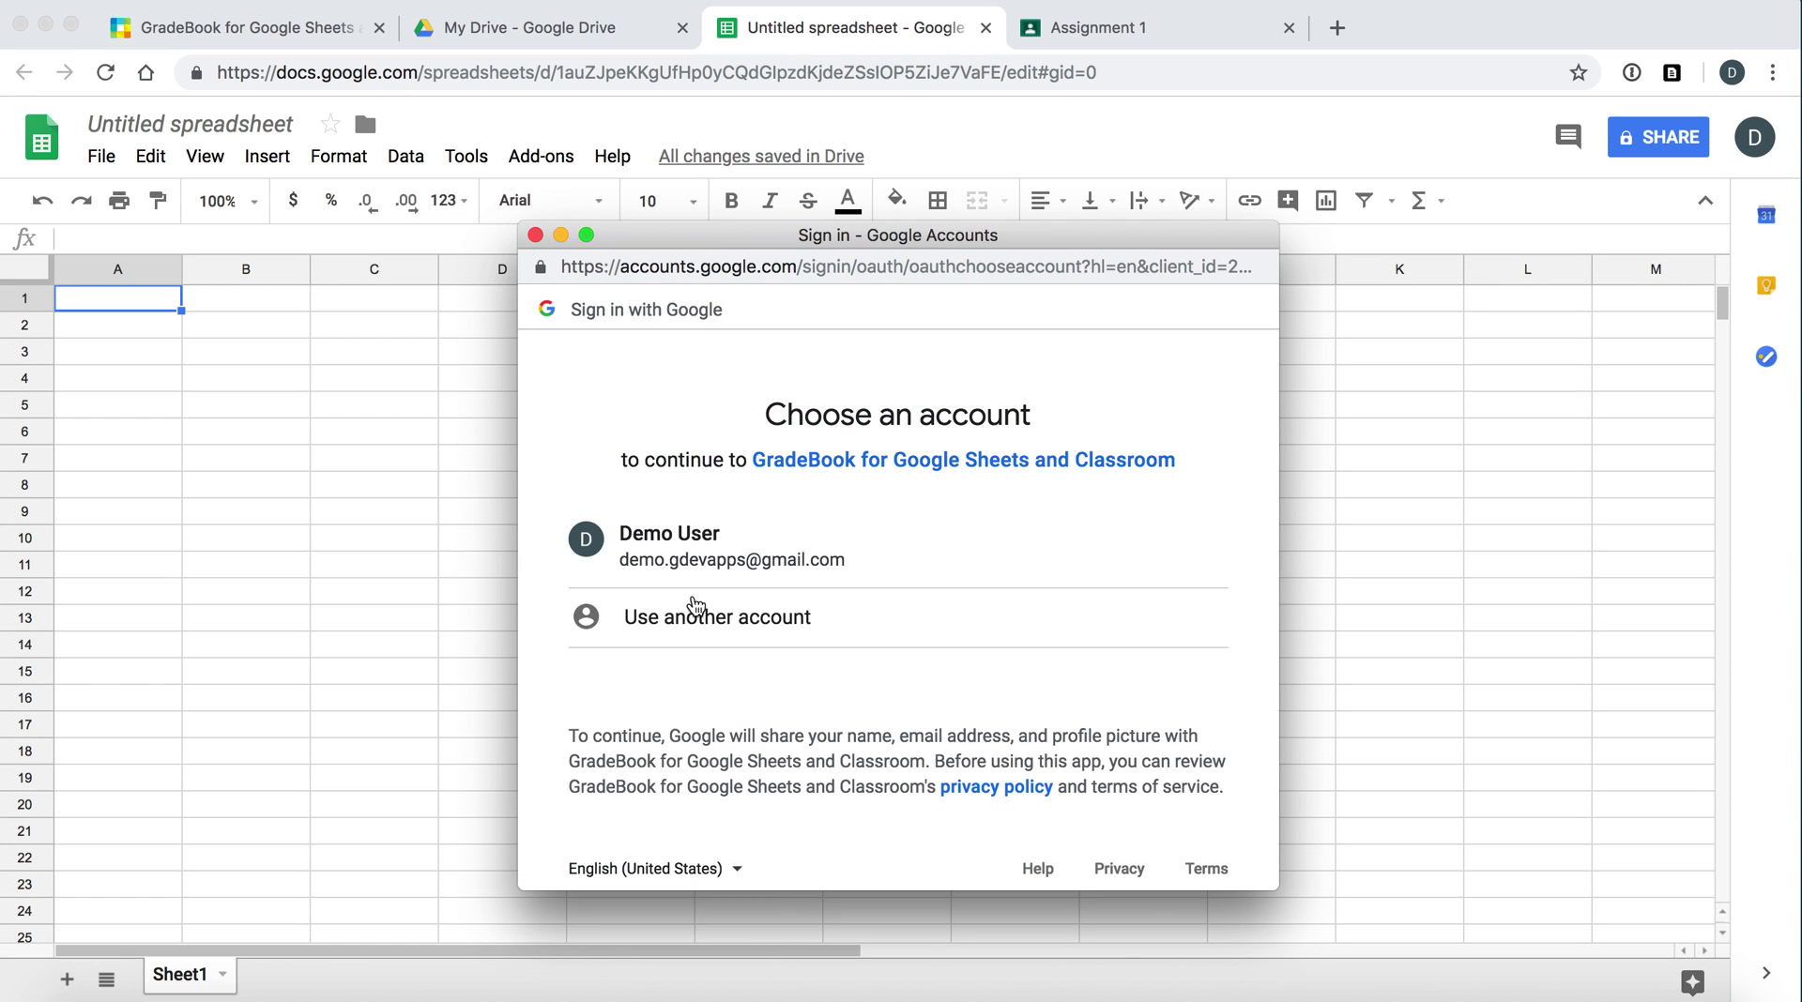
click(719, 558)
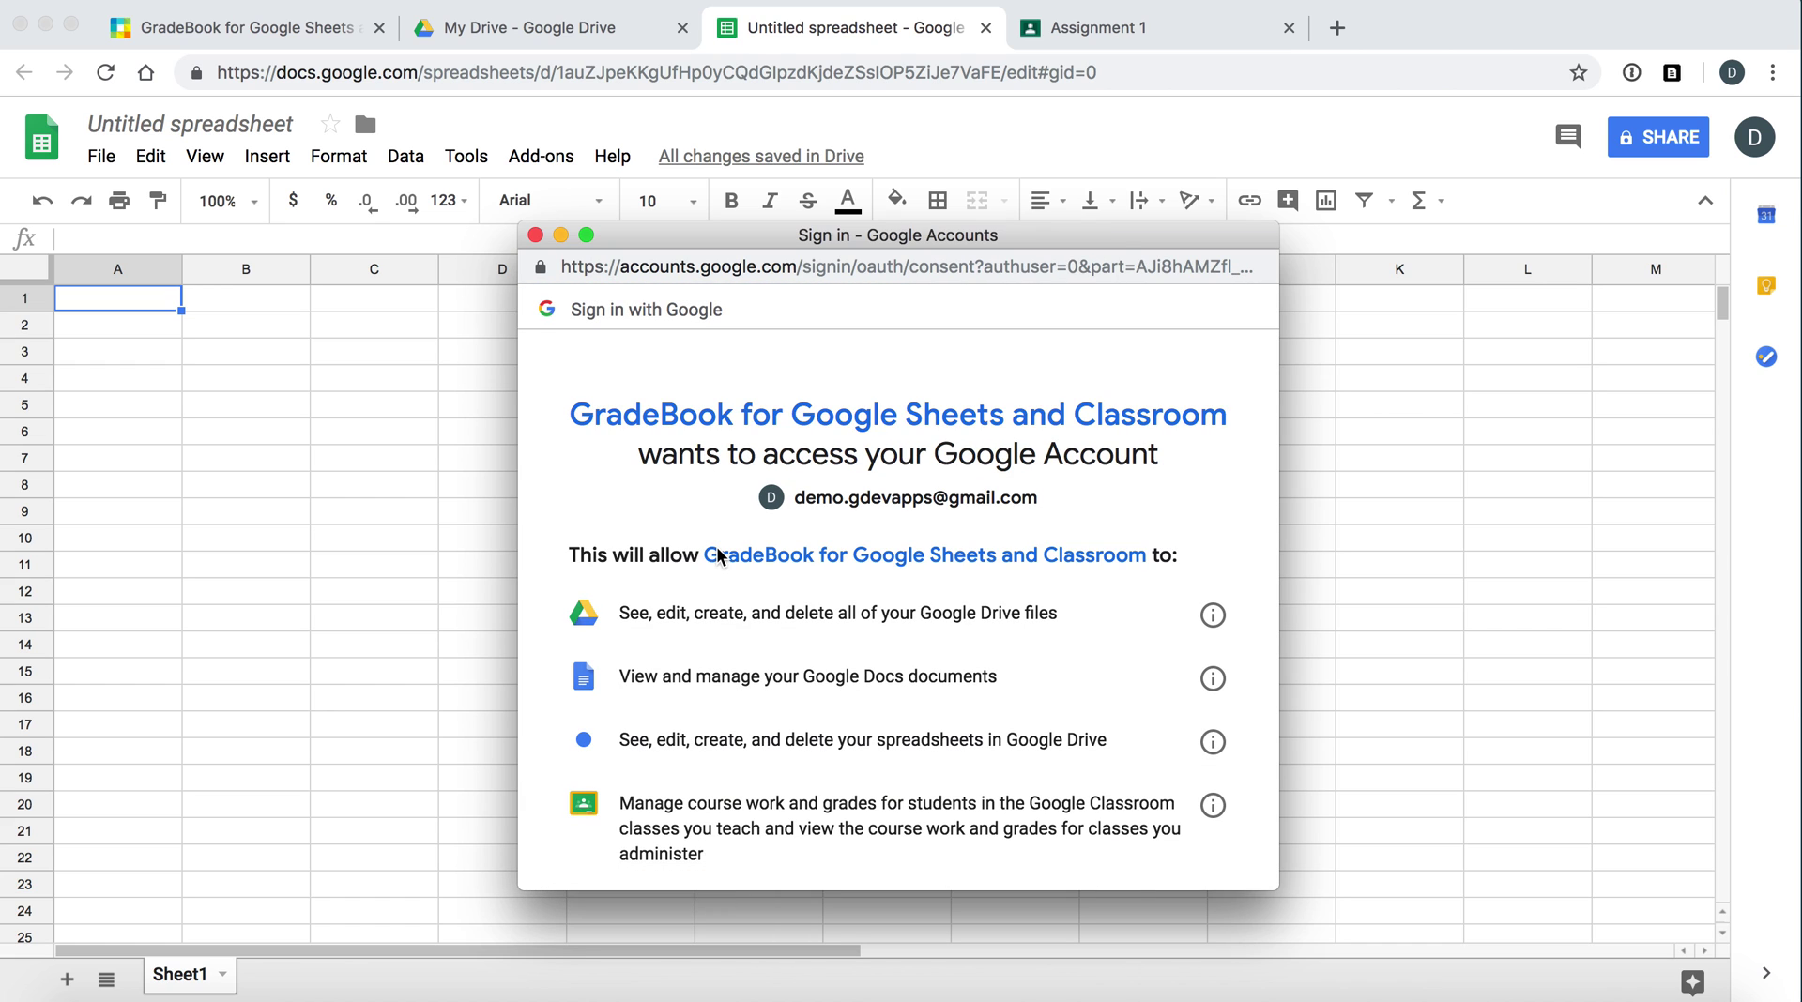
scroll(867, 794, down, 5)
scroll(868, 794, down, 3)
click(1160, 741)
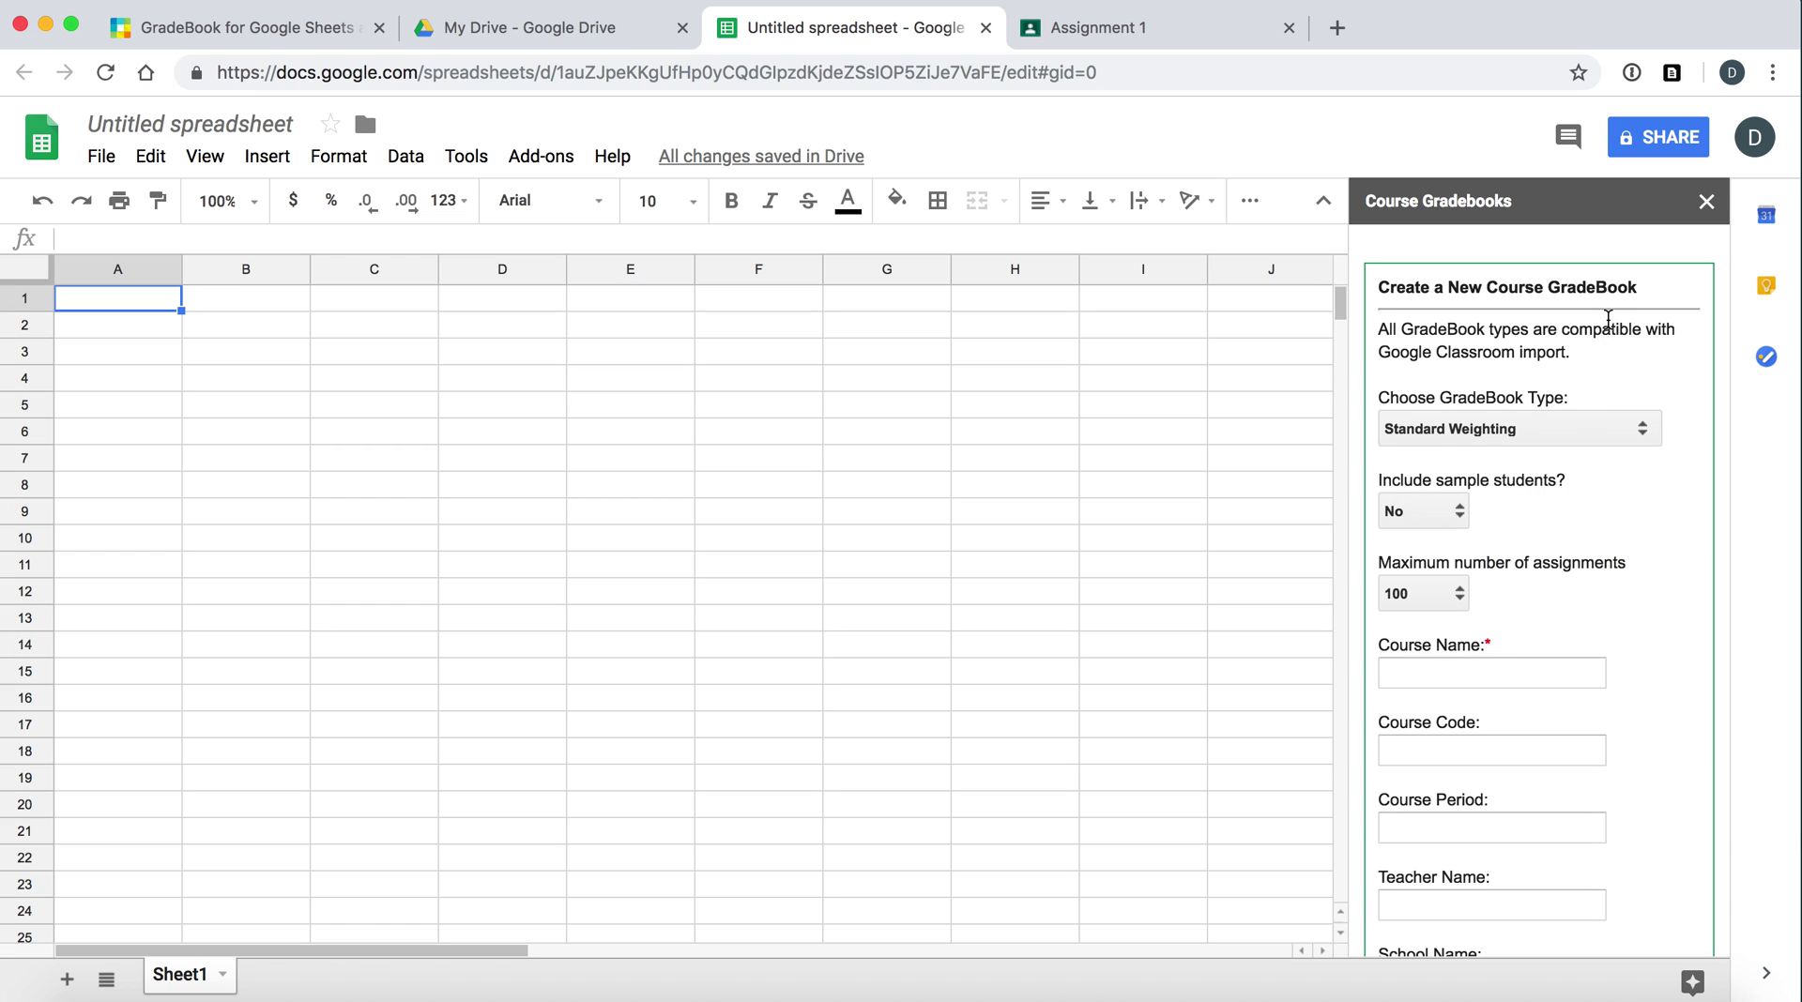
- Configure the new course gradebook with Category Weighting, sample students included and a maximum of 50 assignments
click(1575, 432)
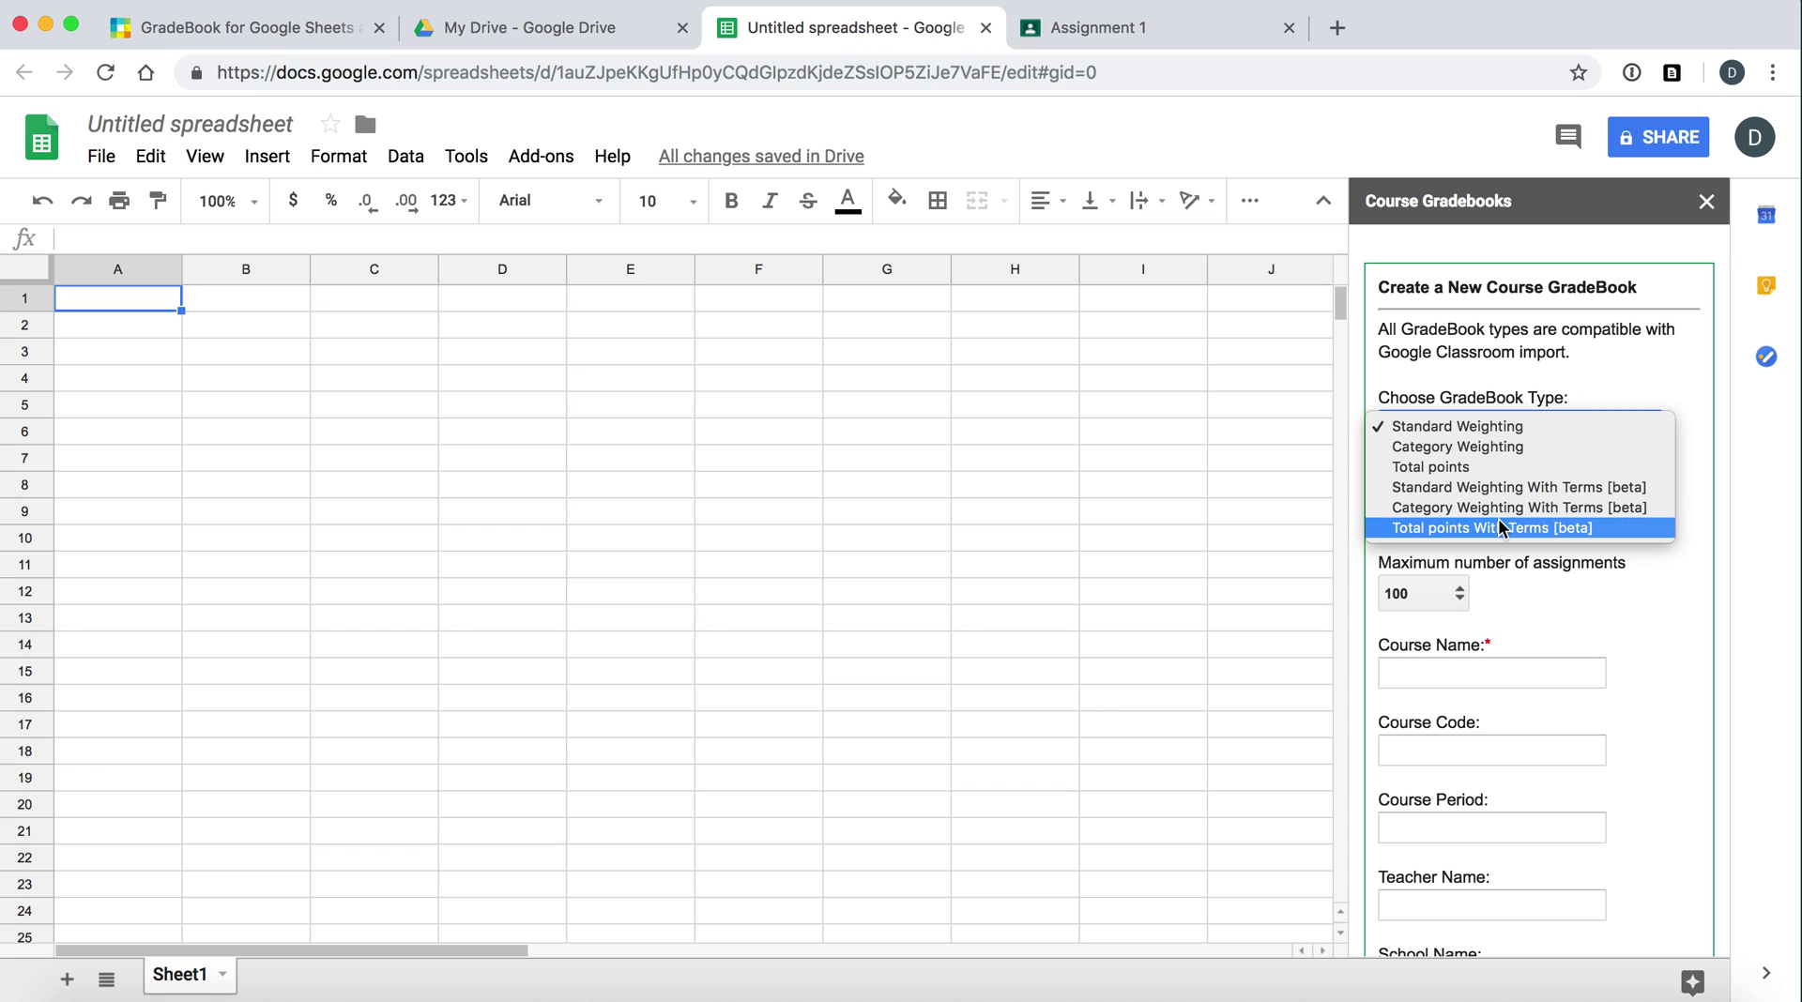
click(1502, 448)
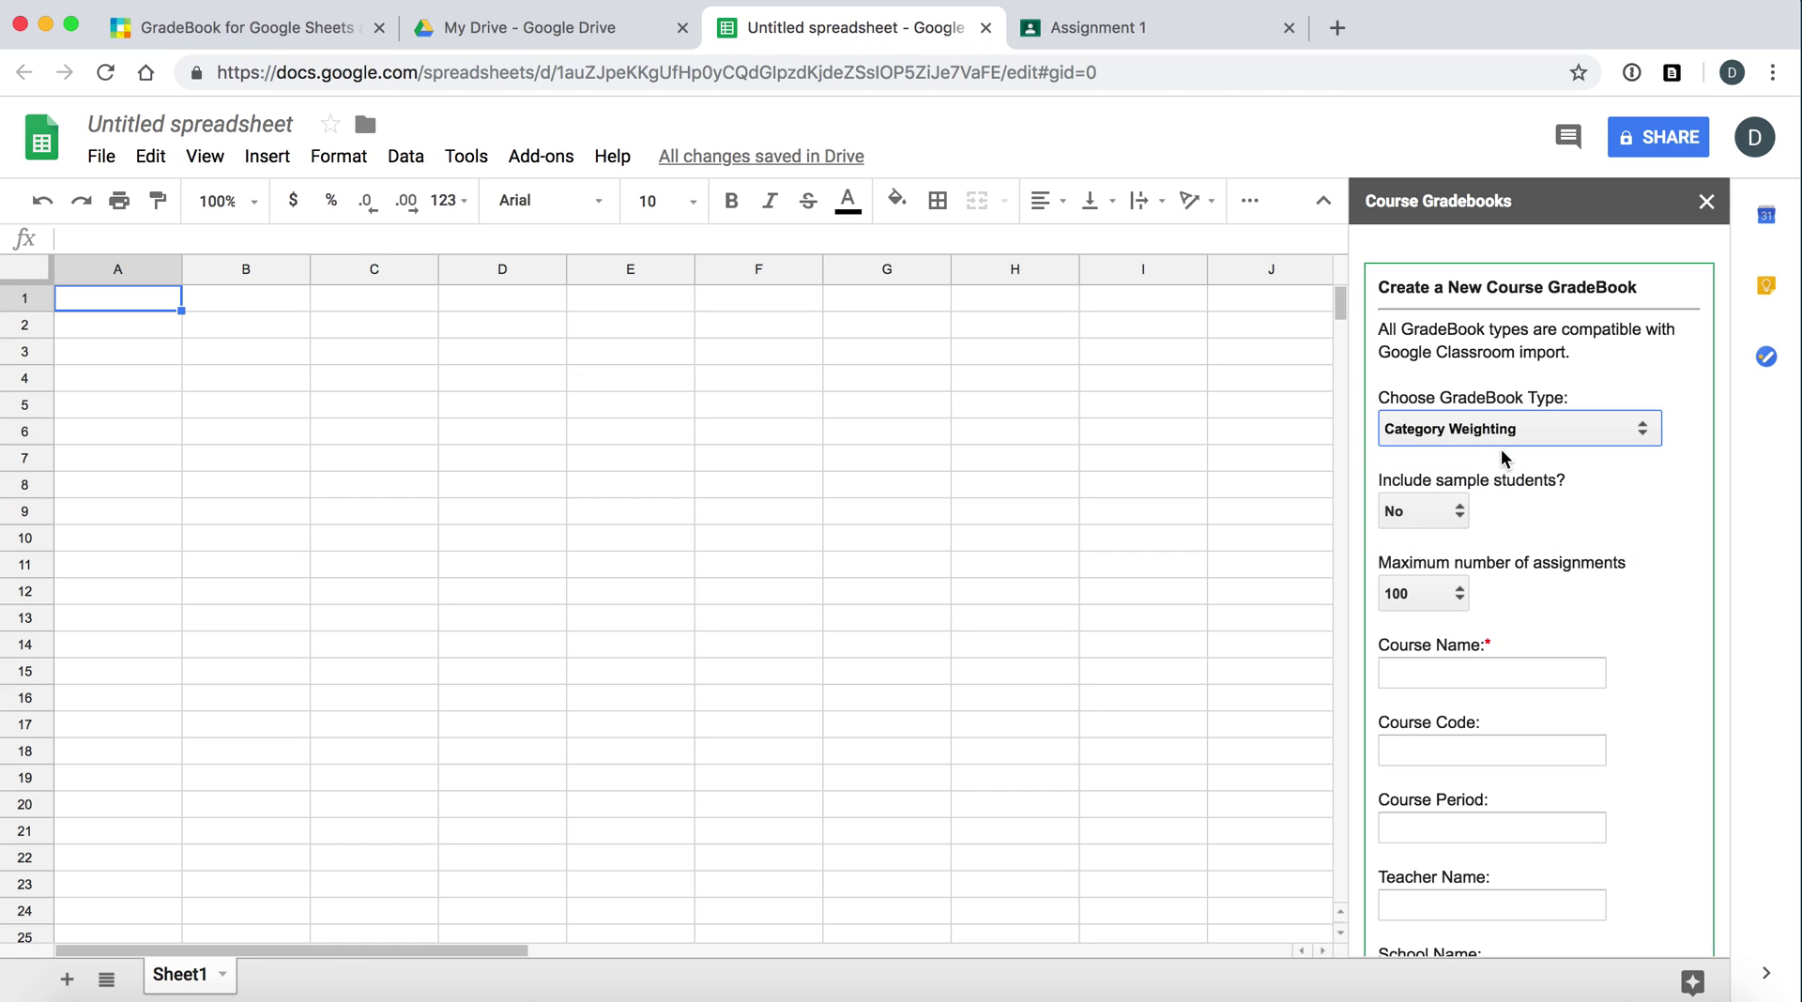
click(1460, 522)
click(1435, 539)
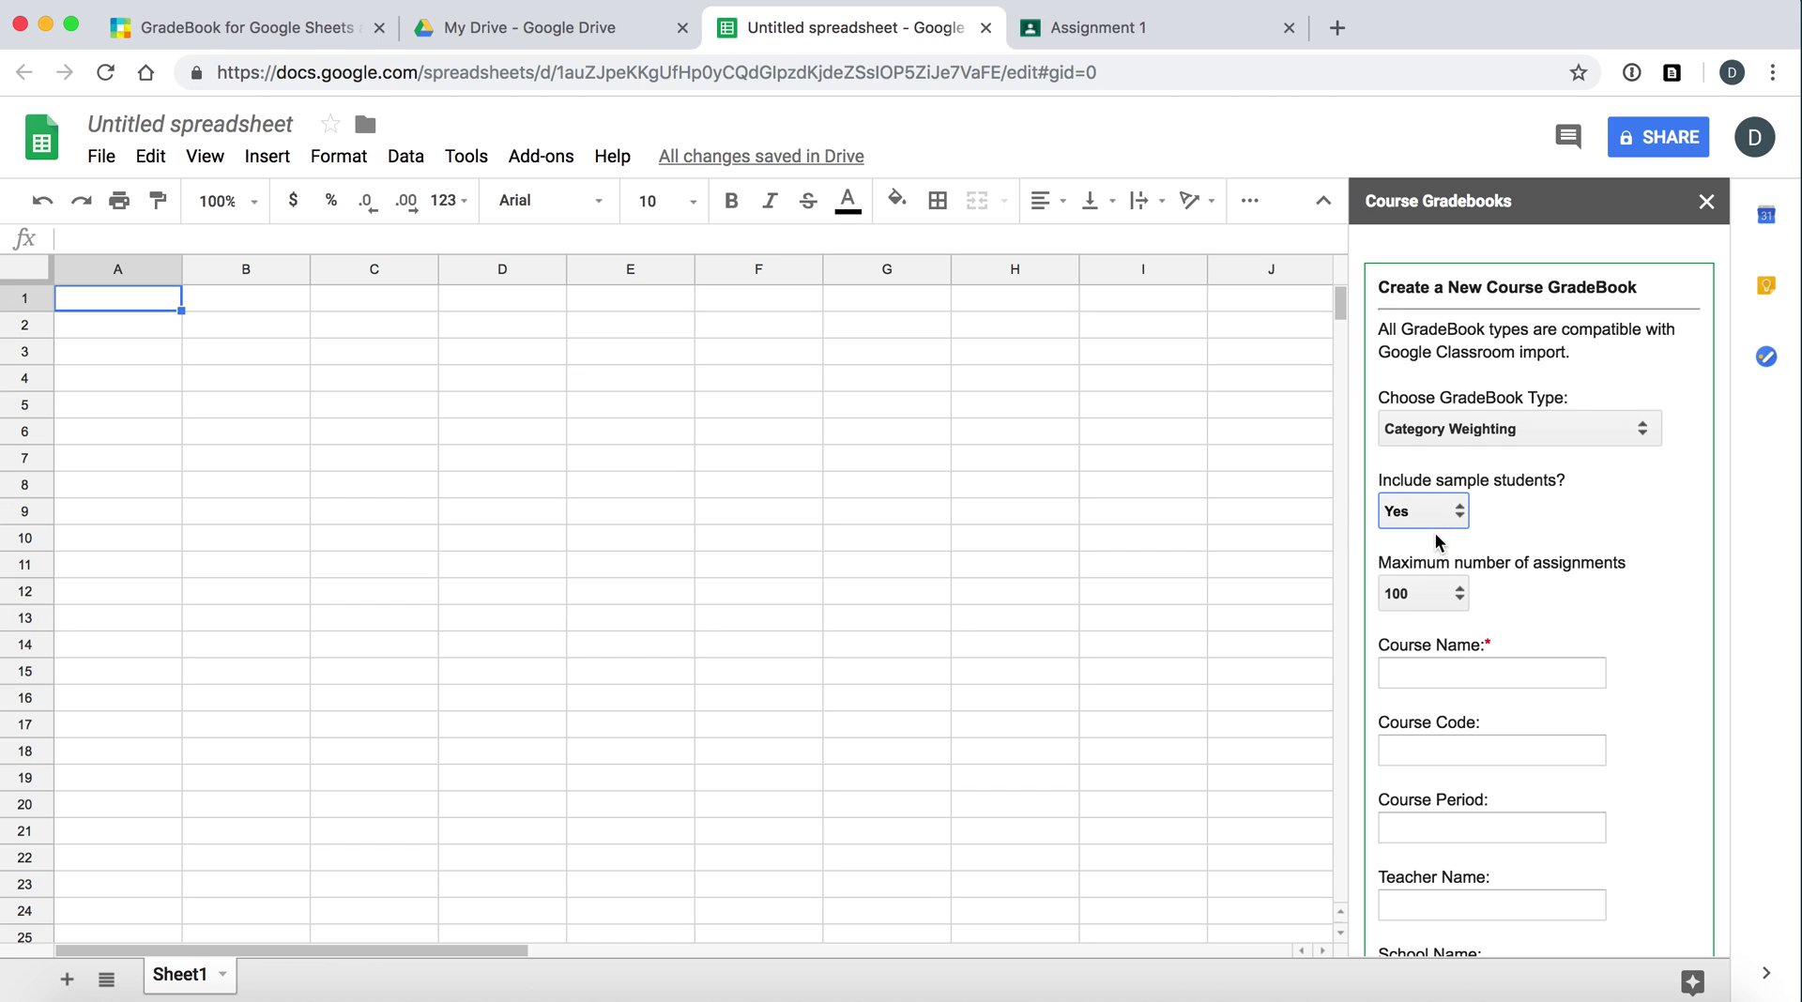
click(1449, 594)
key(Escape)
key(Up)
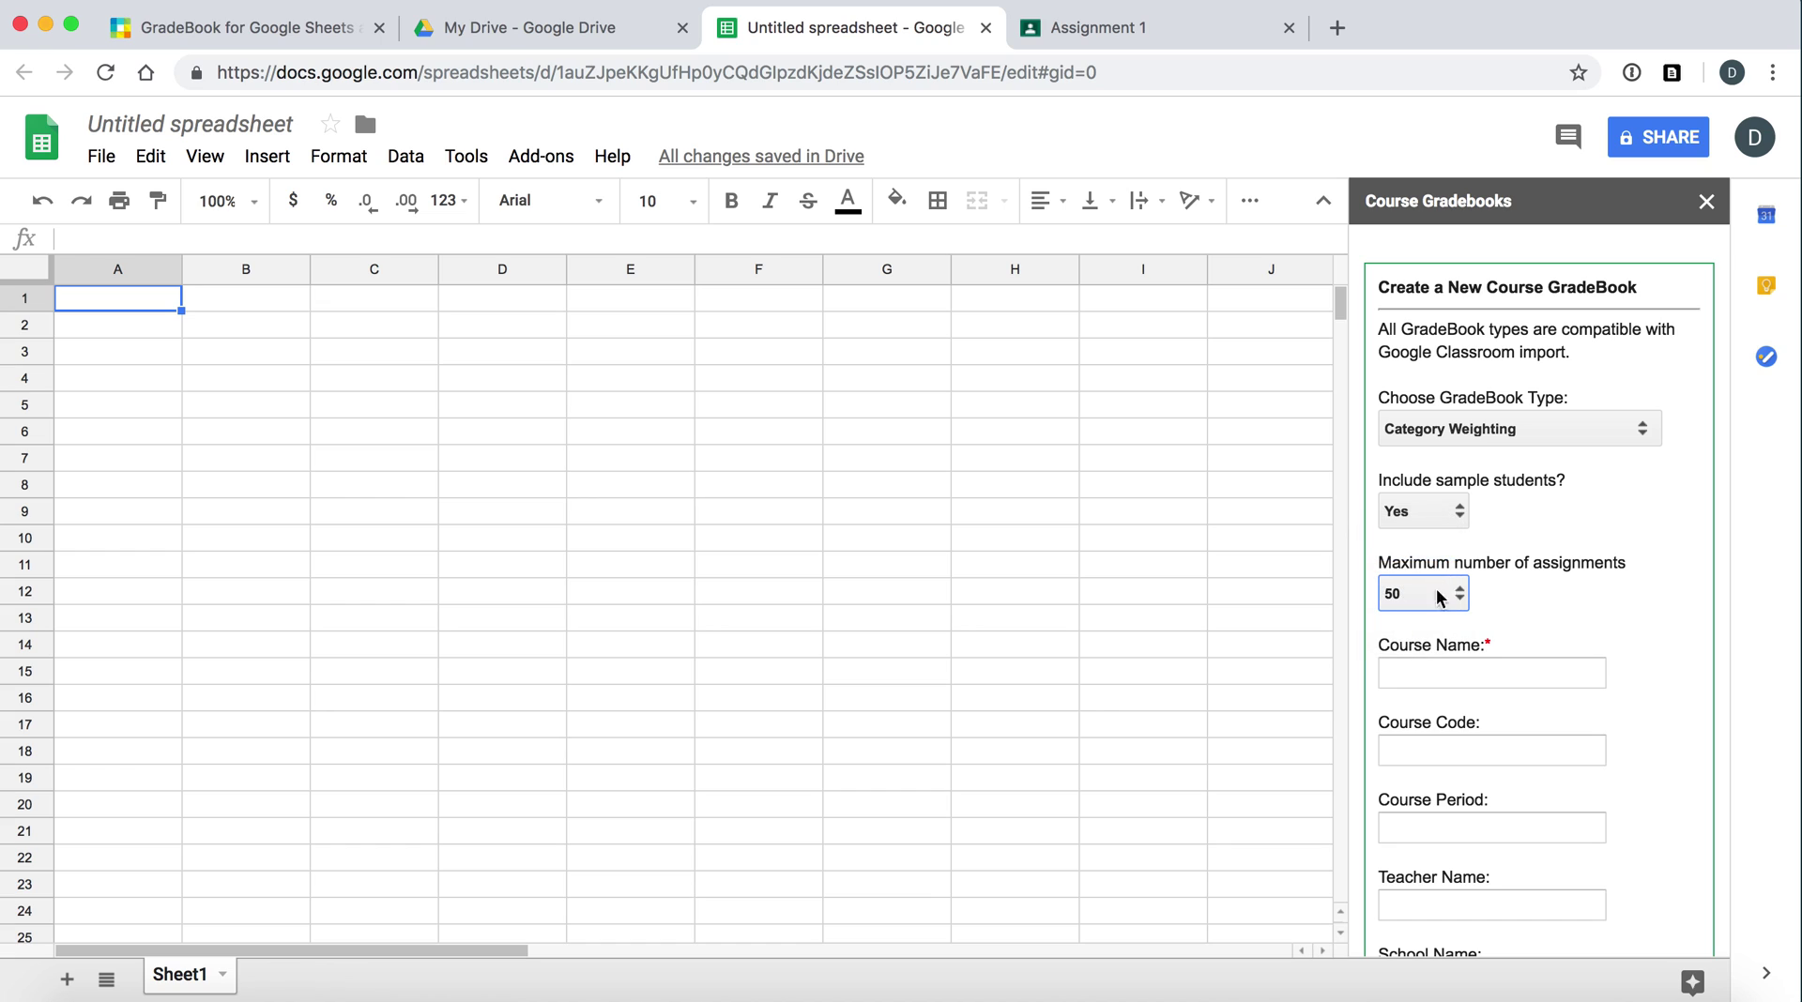
- Name the course Demo Class, leave attendance set to No, then create the course and open its gradebook
click(1419, 663)
text(Demo Class)
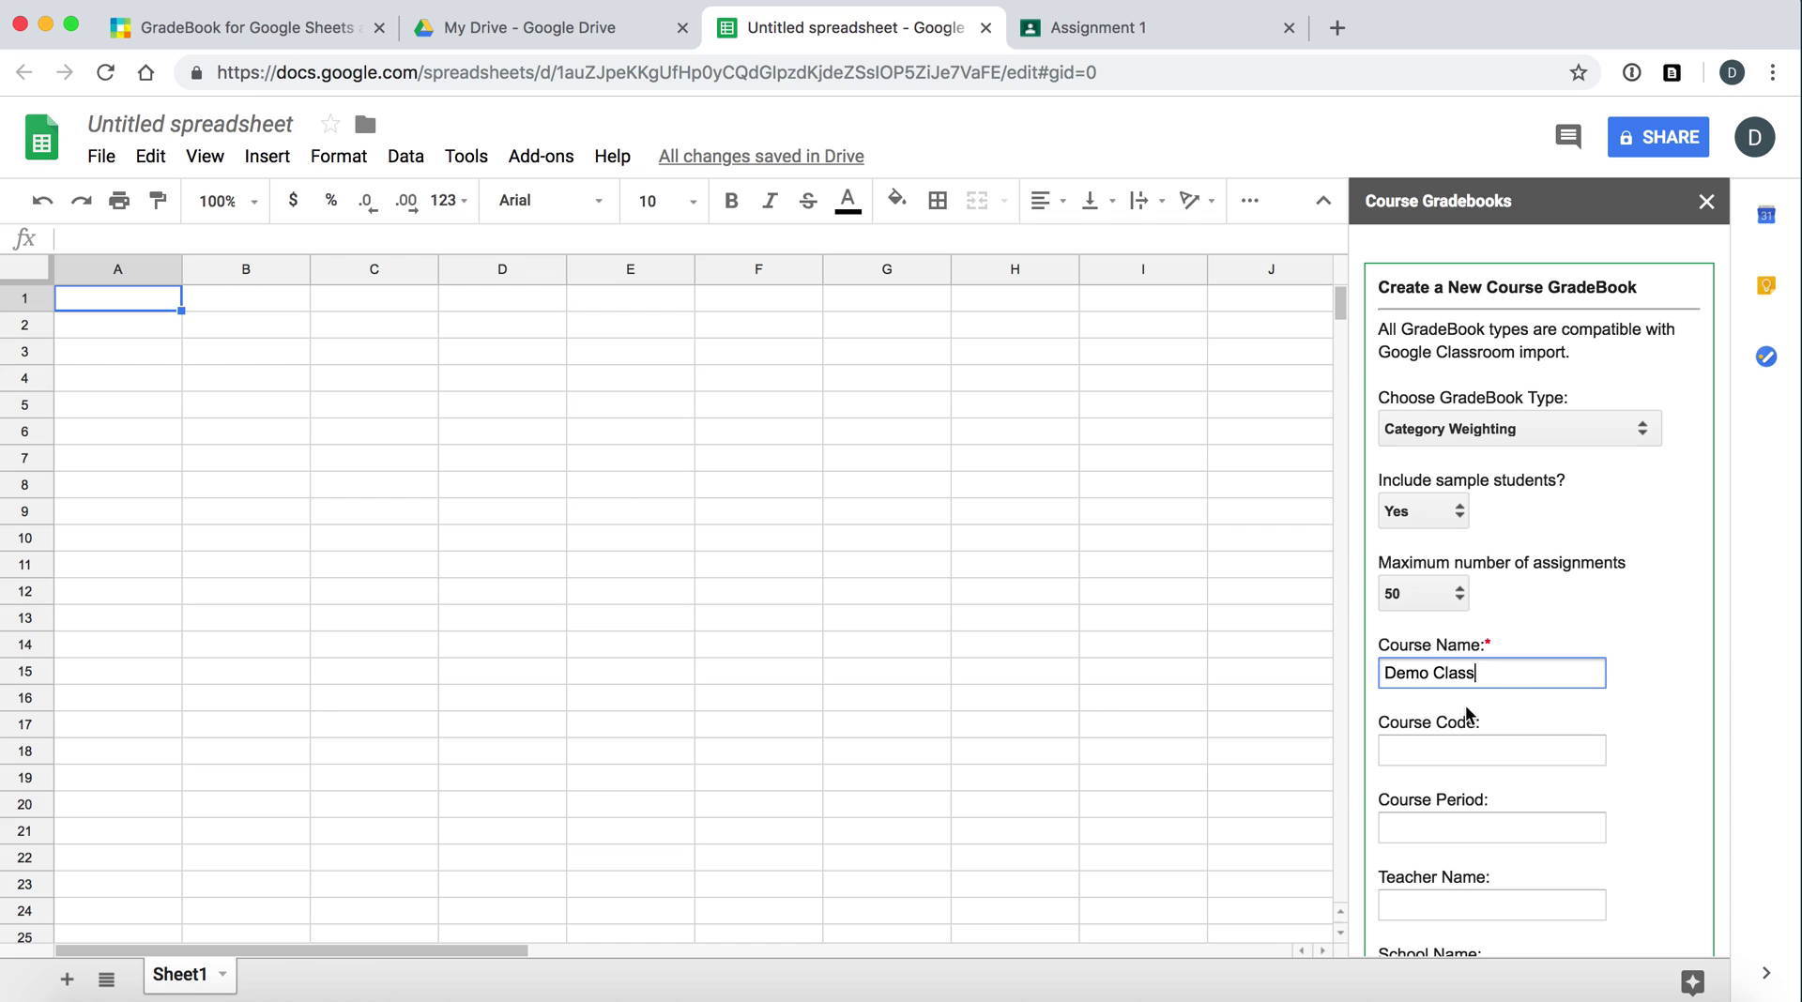
scroll(1469, 709, down, 2)
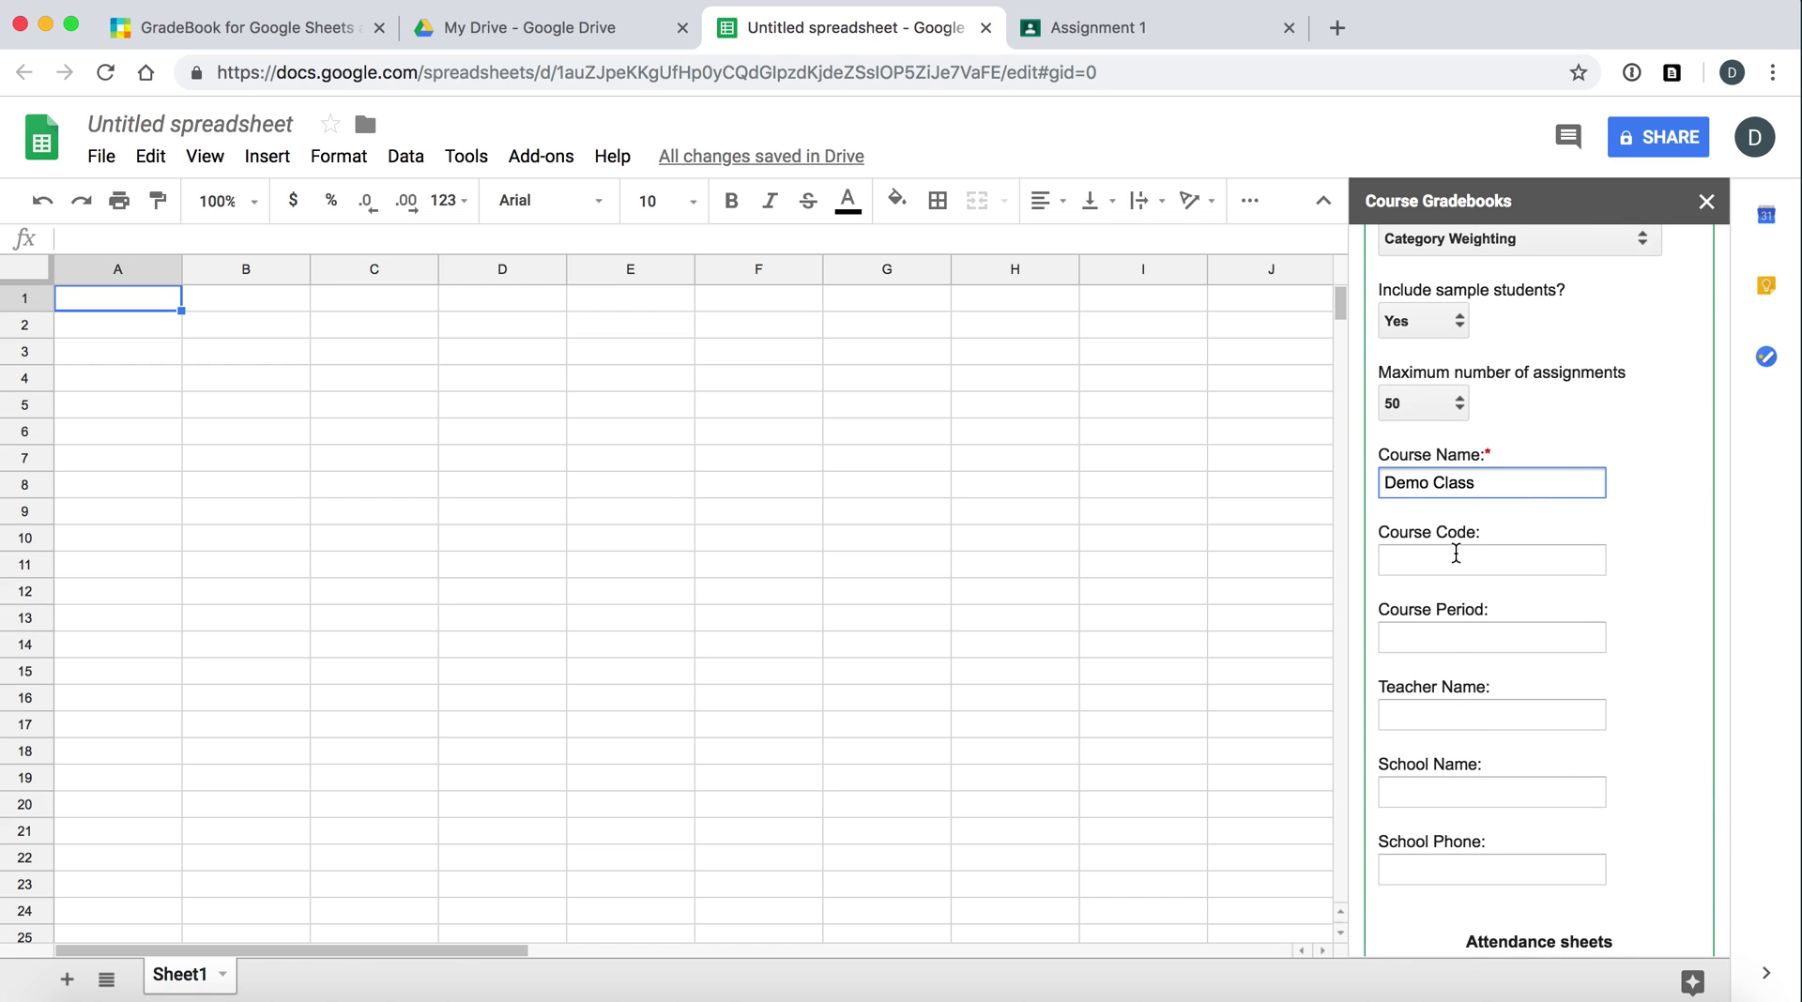
scroll(1456, 554, down, 1)
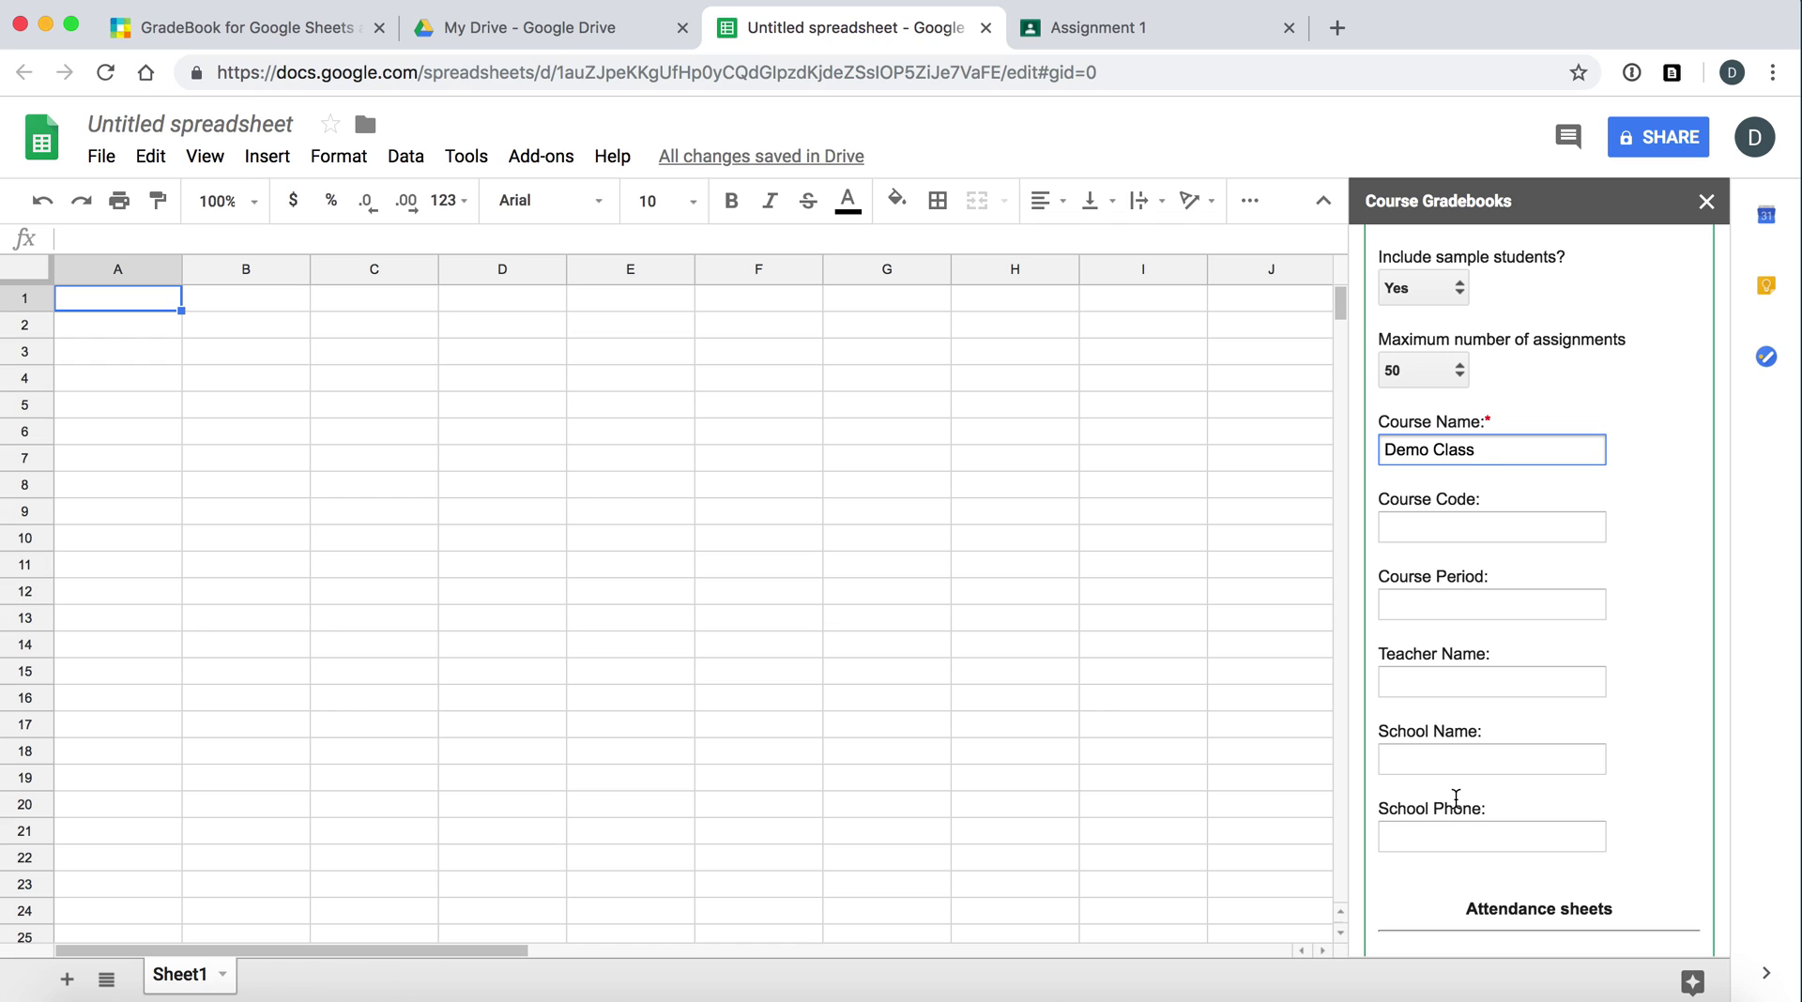
scroll(1456, 797, down, 2)
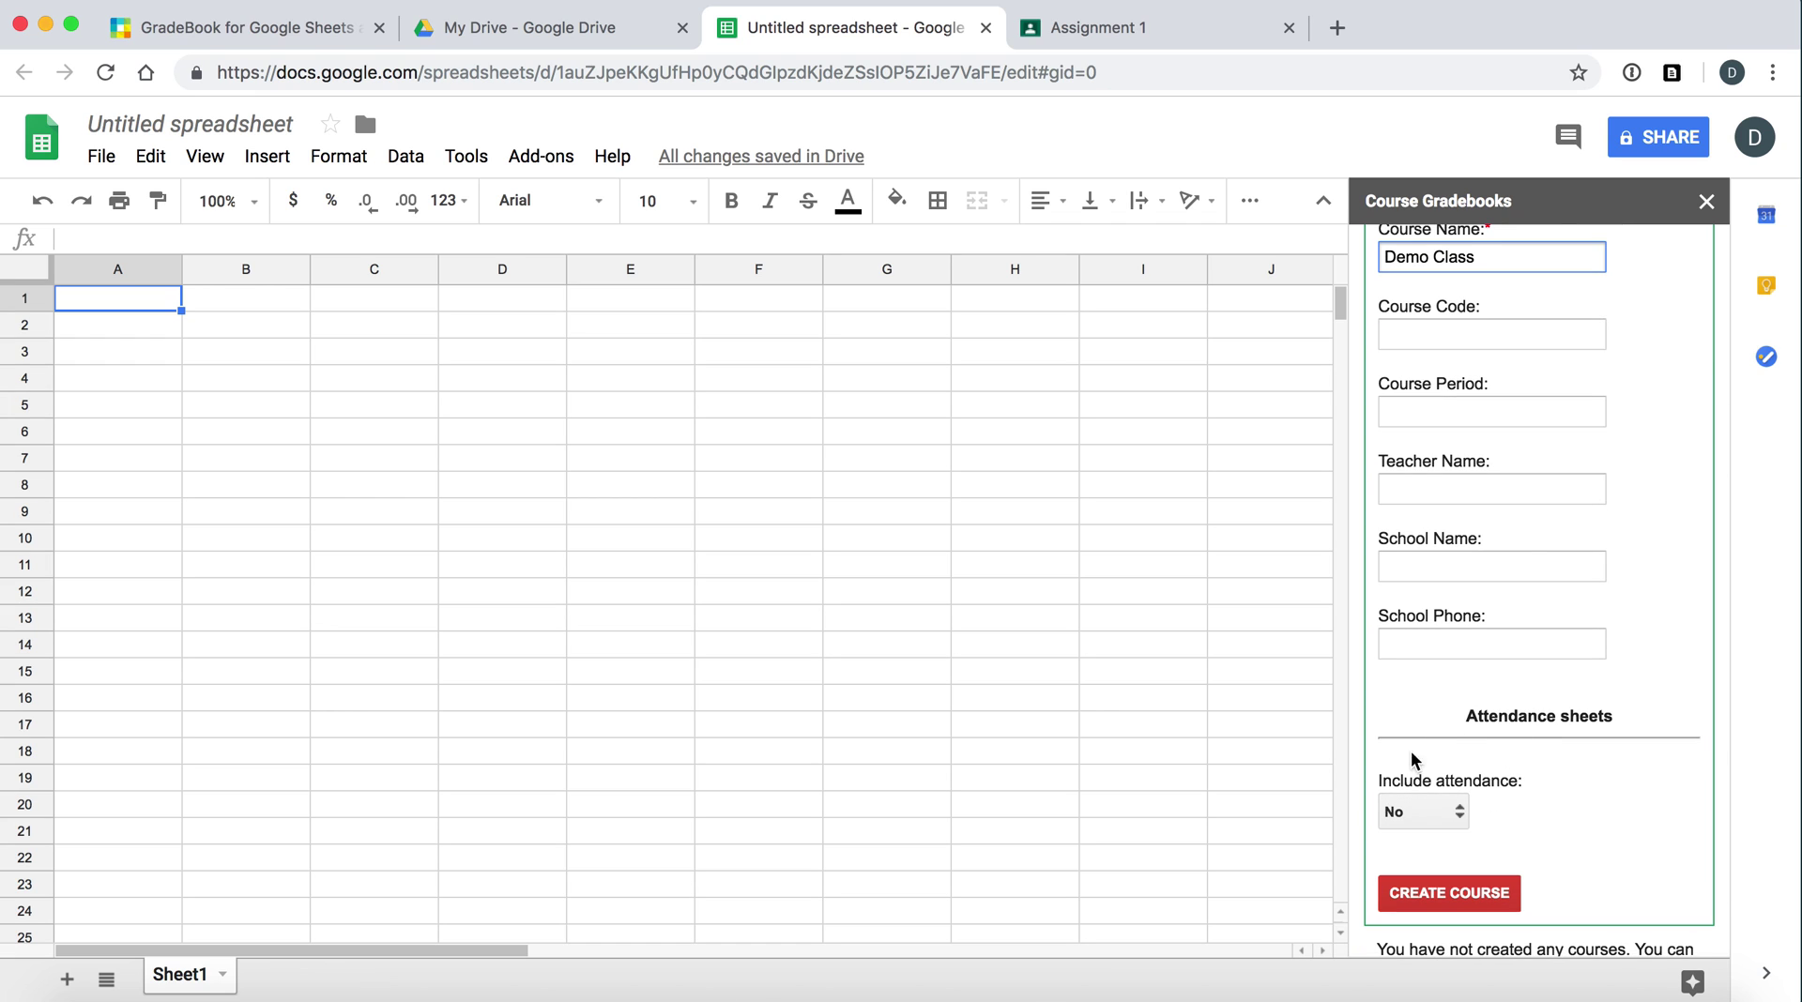
click(1458, 813)
click(1539, 763)
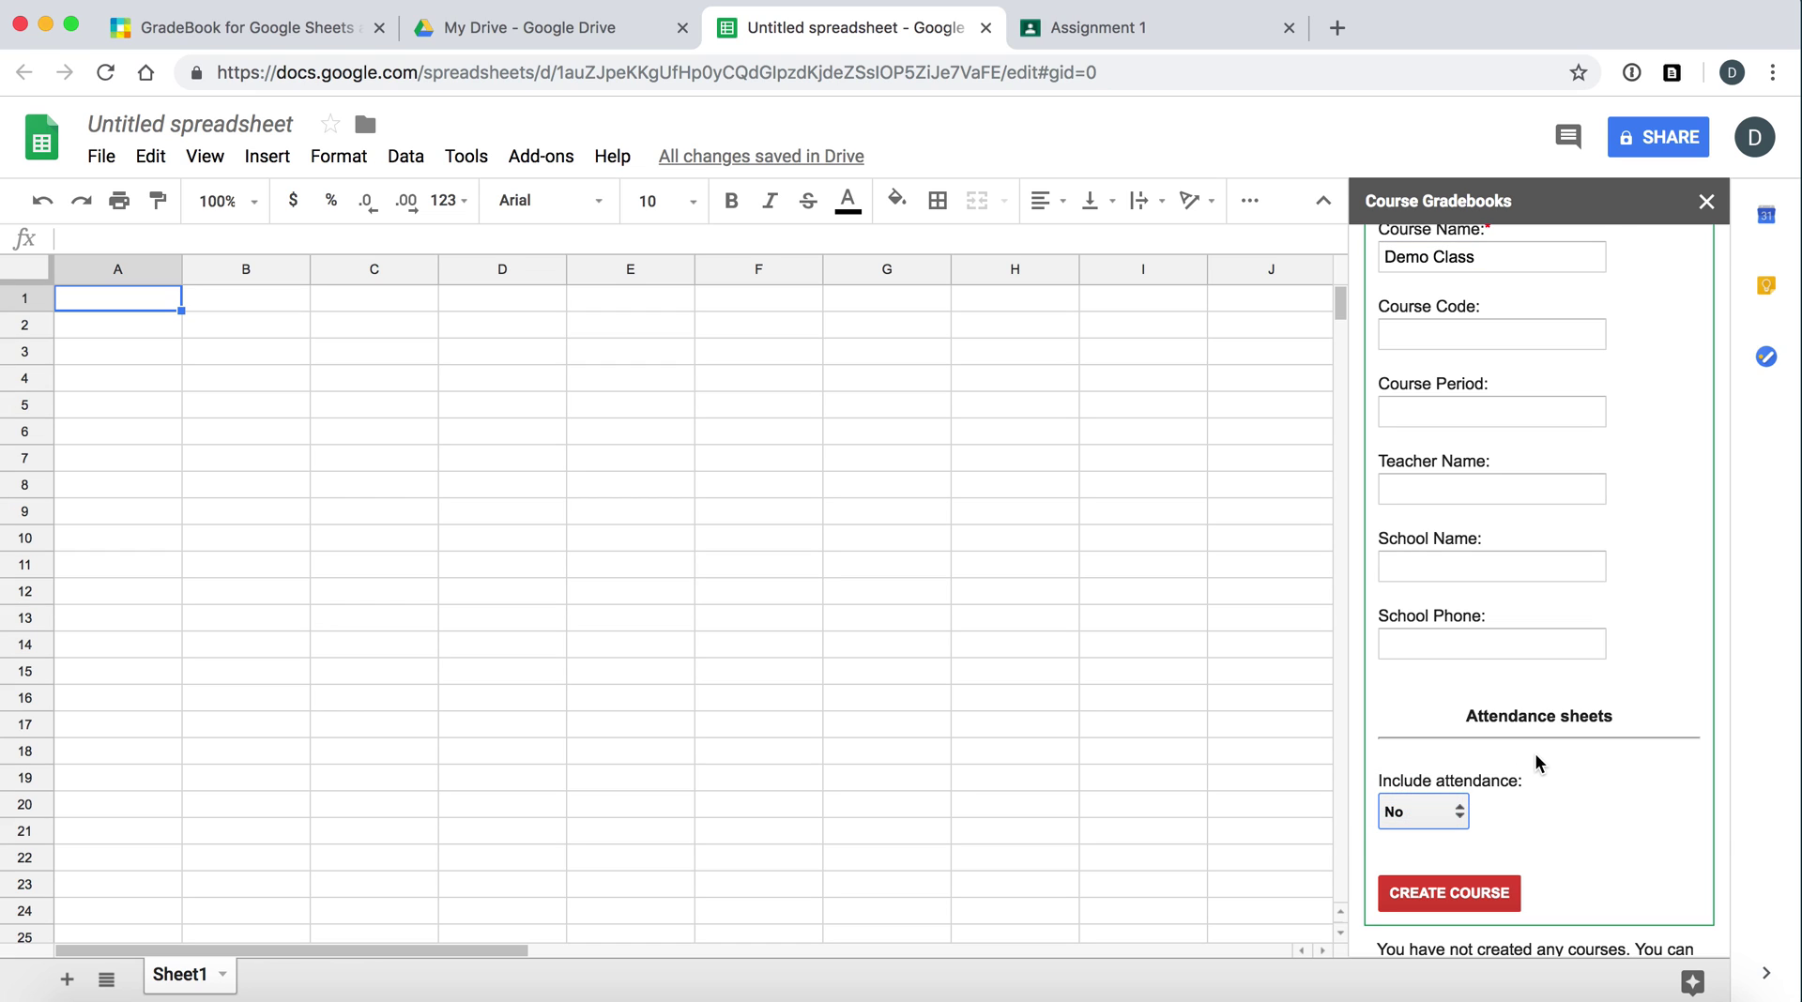
click(1443, 897)
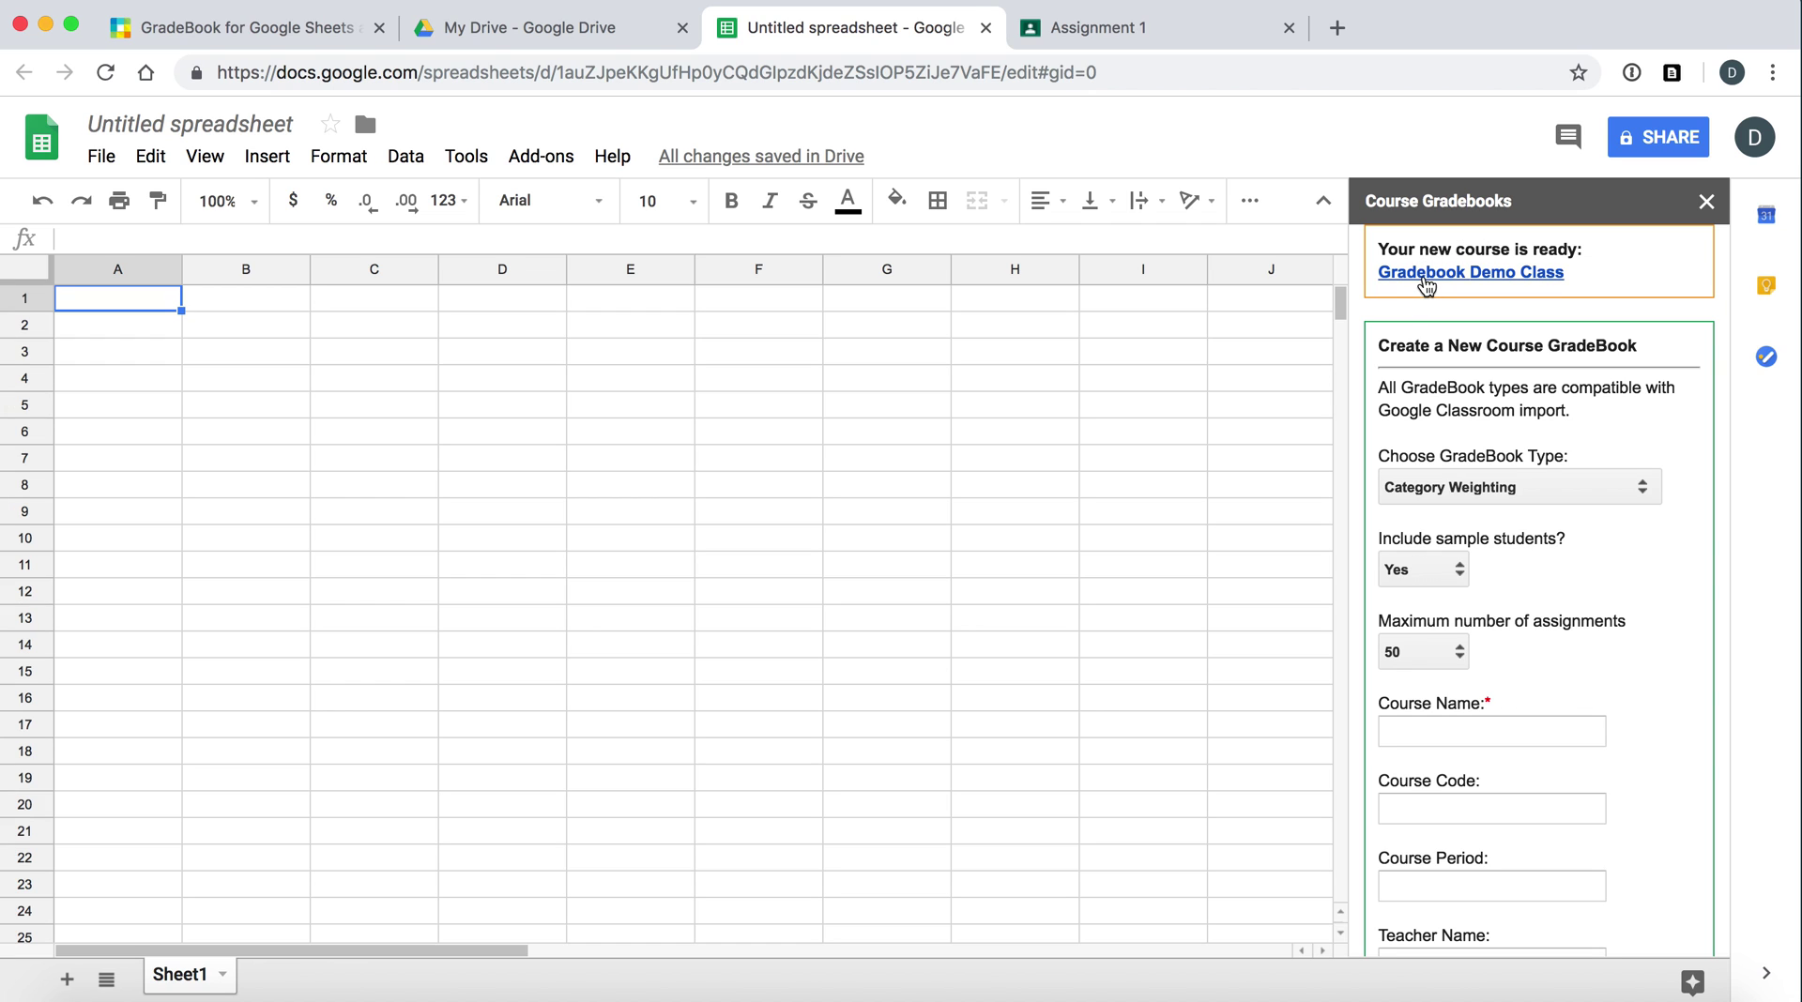
click(1426, 277)
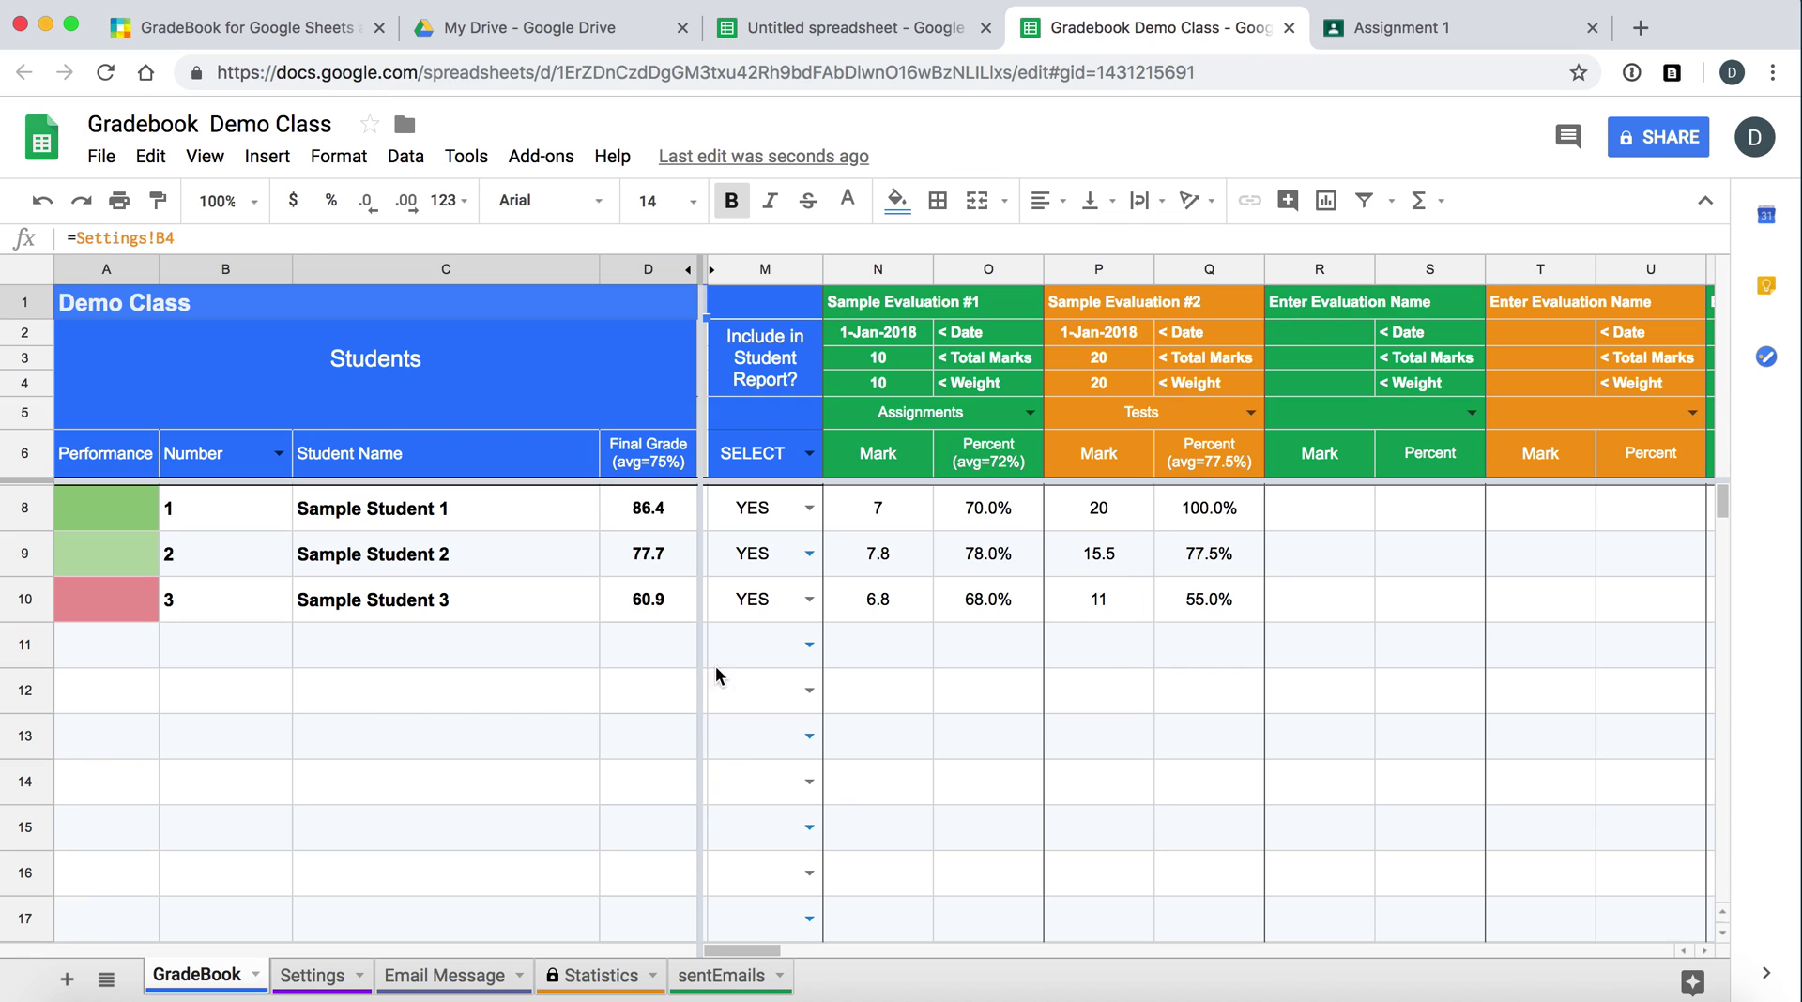
- Add a fourth student in row 11 with the name Sample Student 3 and number 4
click(531, 654)
text(Sa)
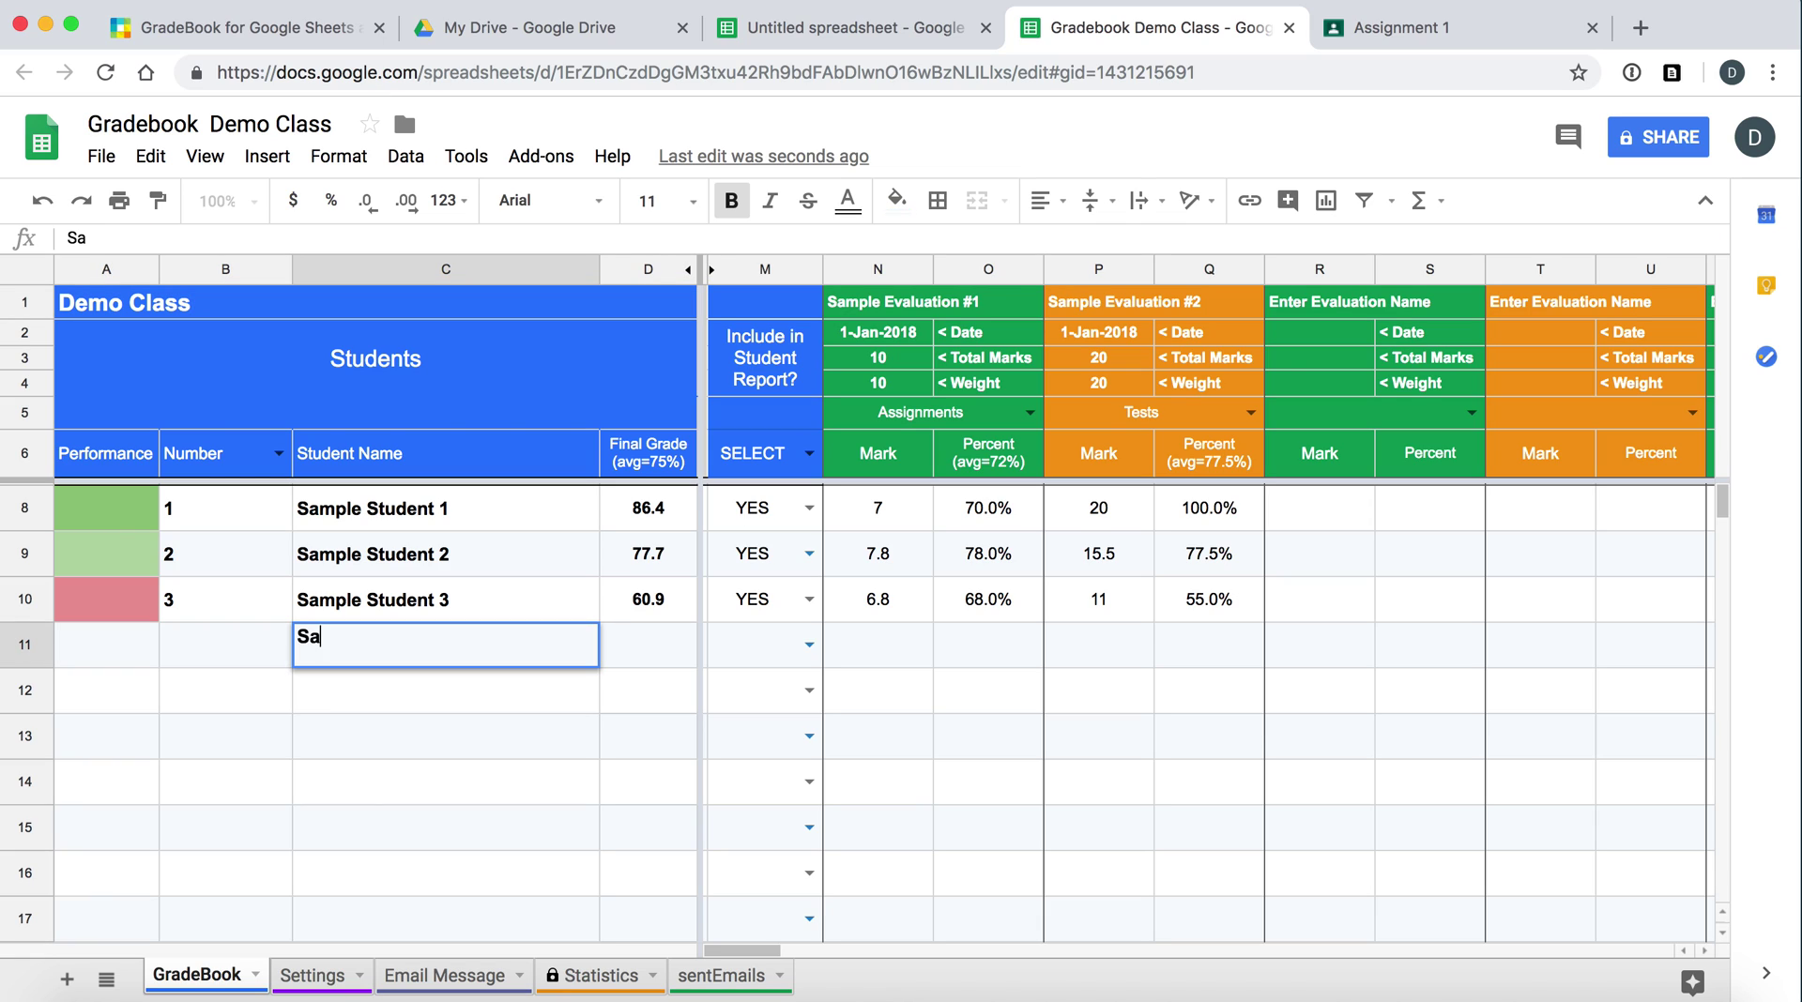
text(mple Student 3)
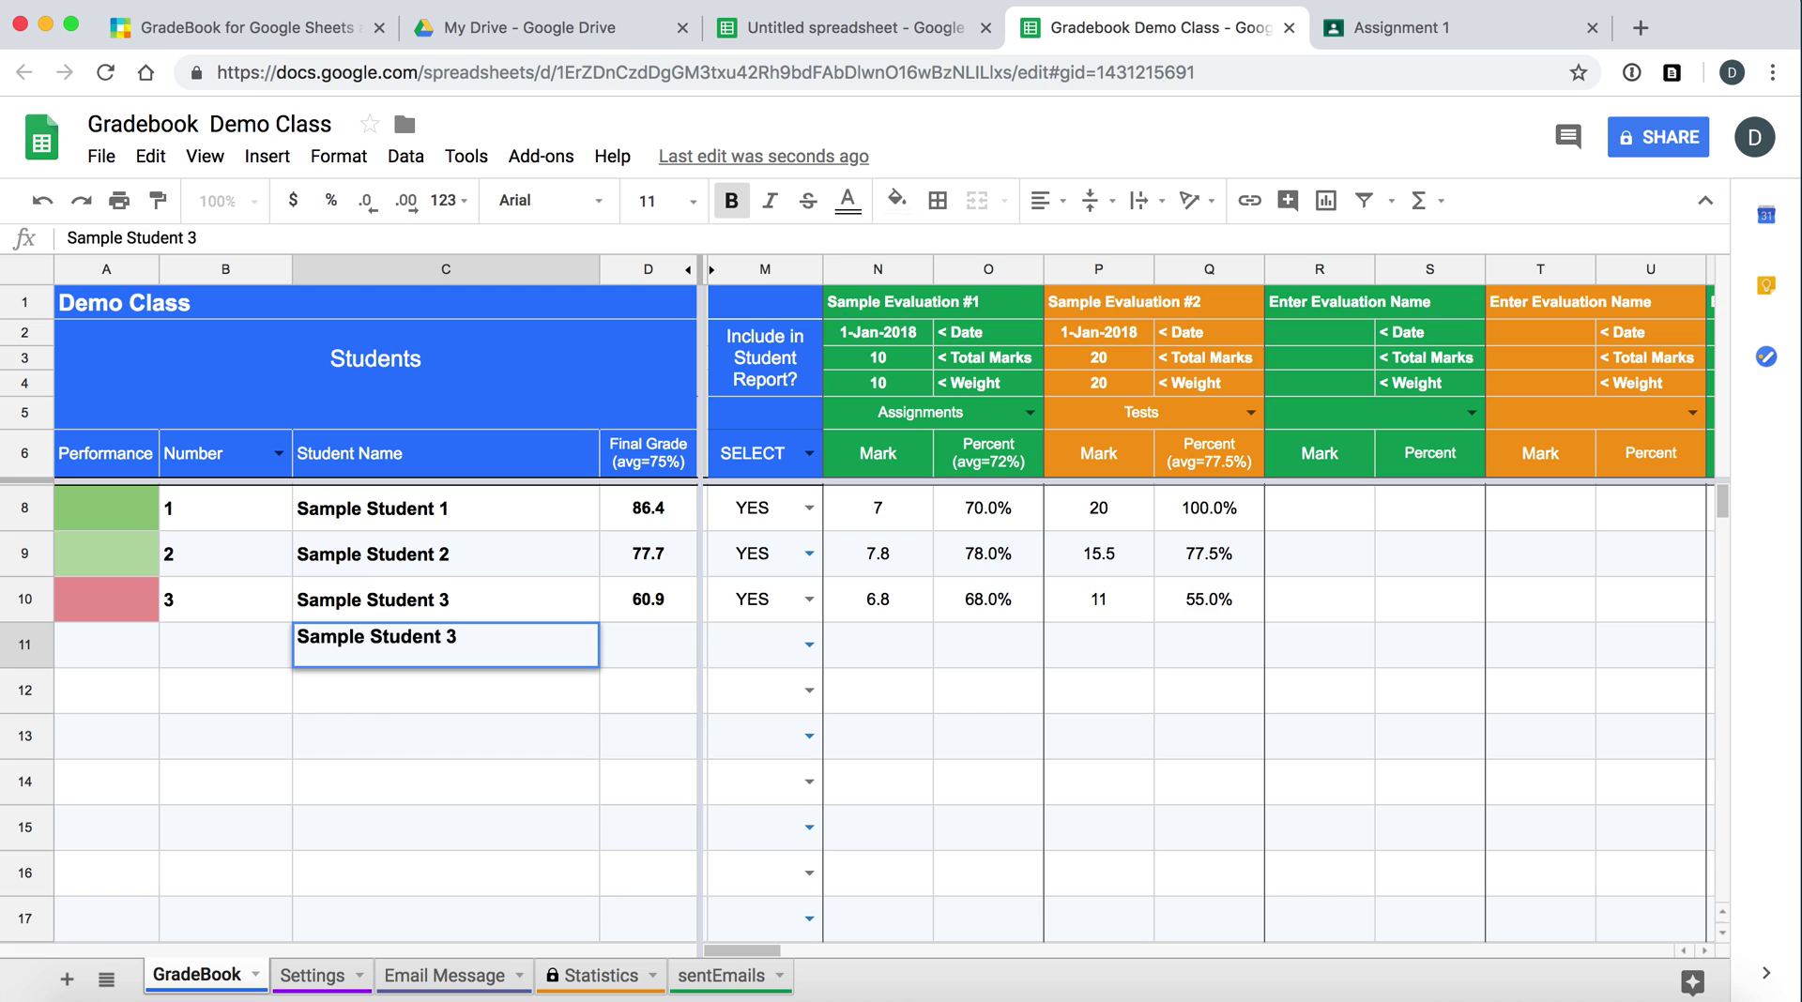
key(Return)
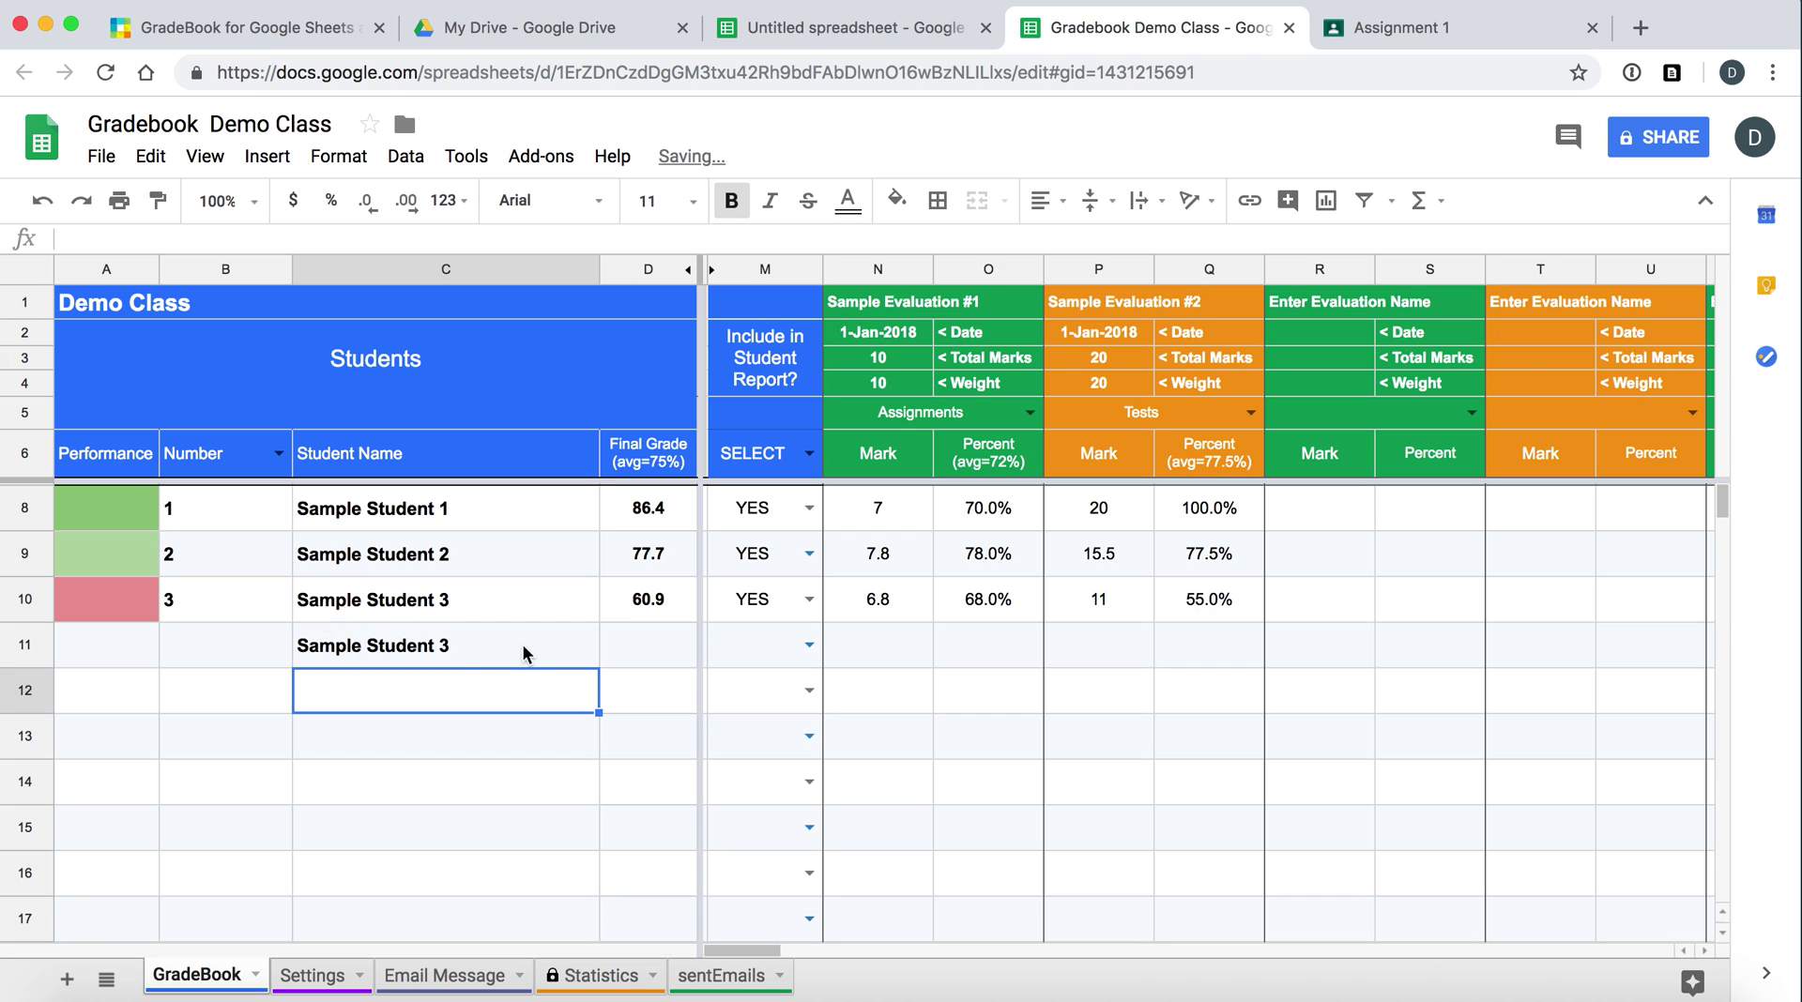
click(240, 642)
text(4)
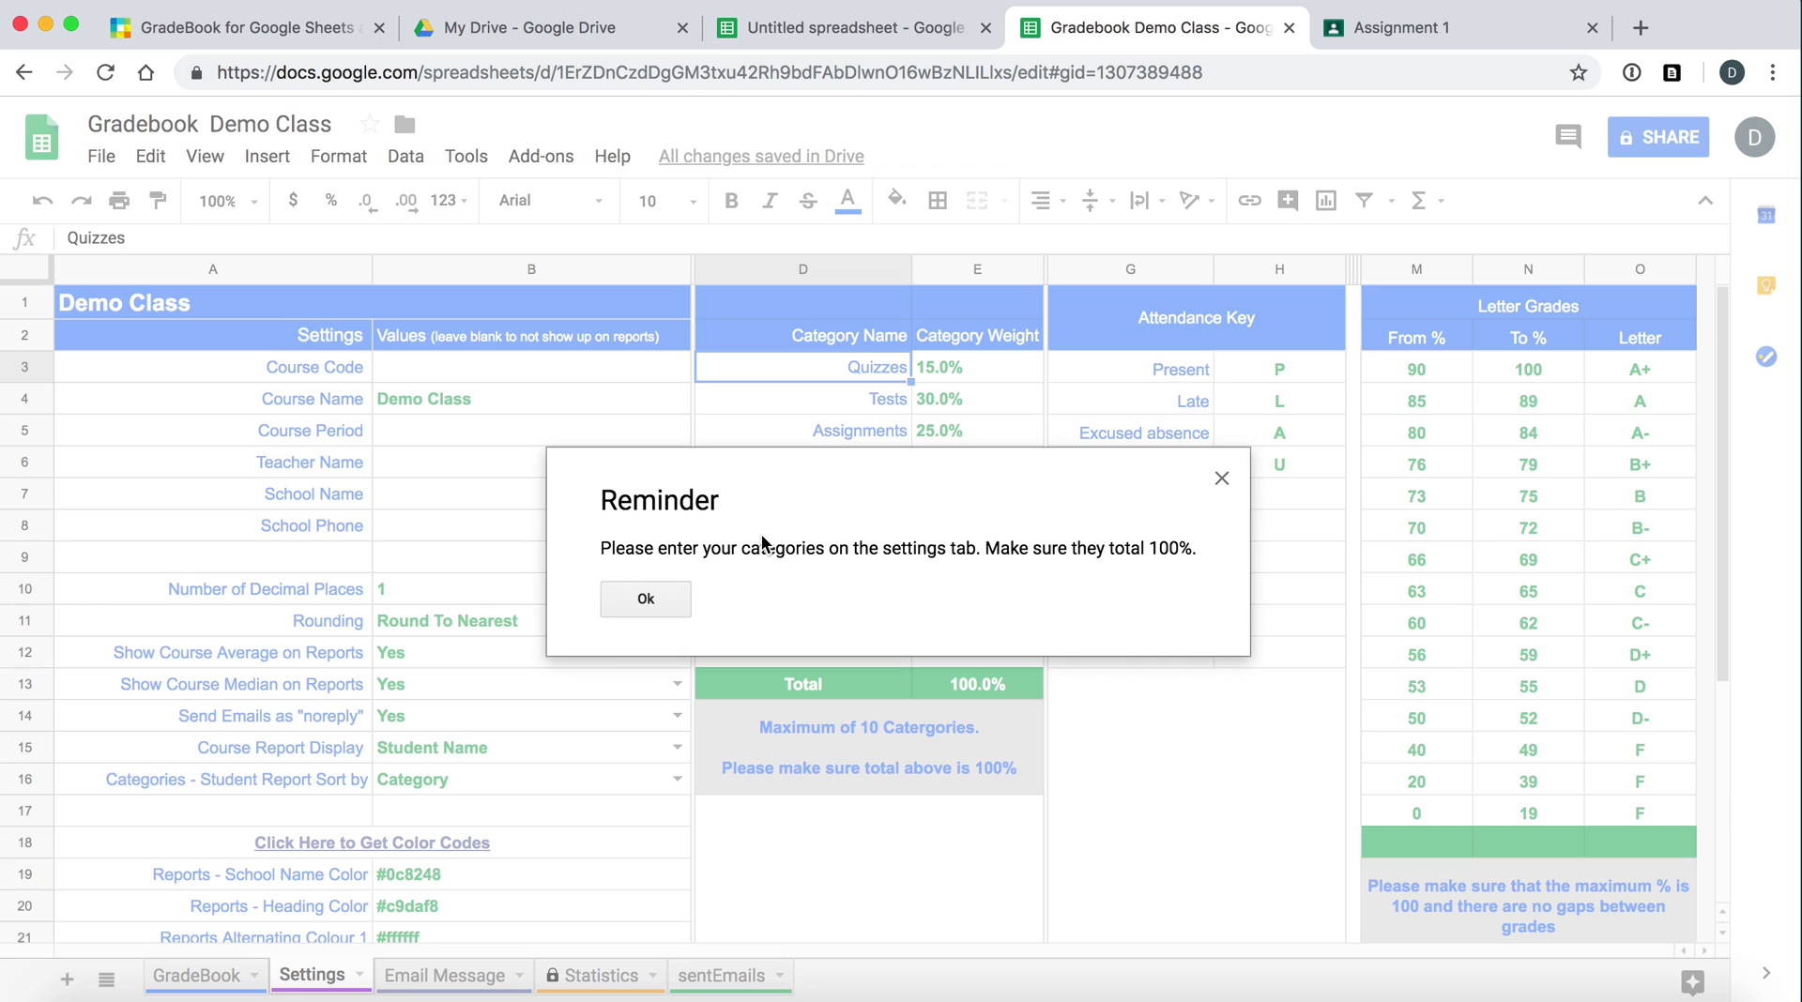
- Dismiss the categories reminder and examine the category names, weights and total on the Settings sheet
click(672, 608)
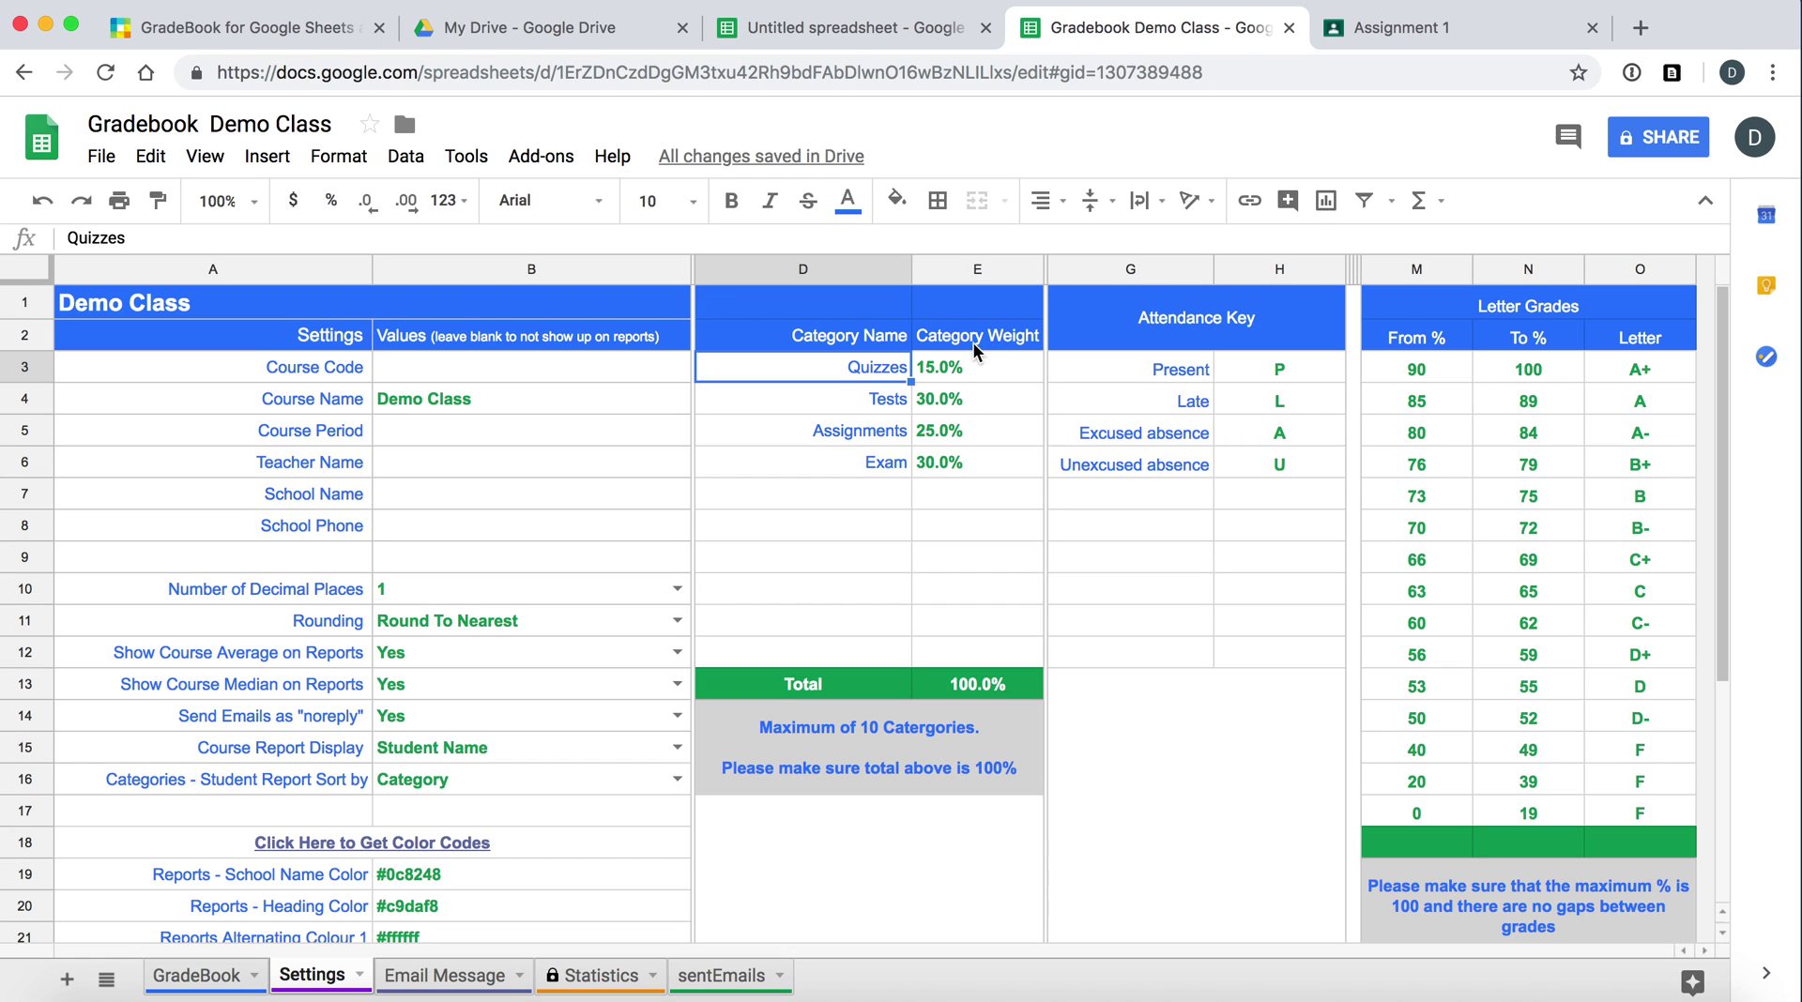
click(973, 693)
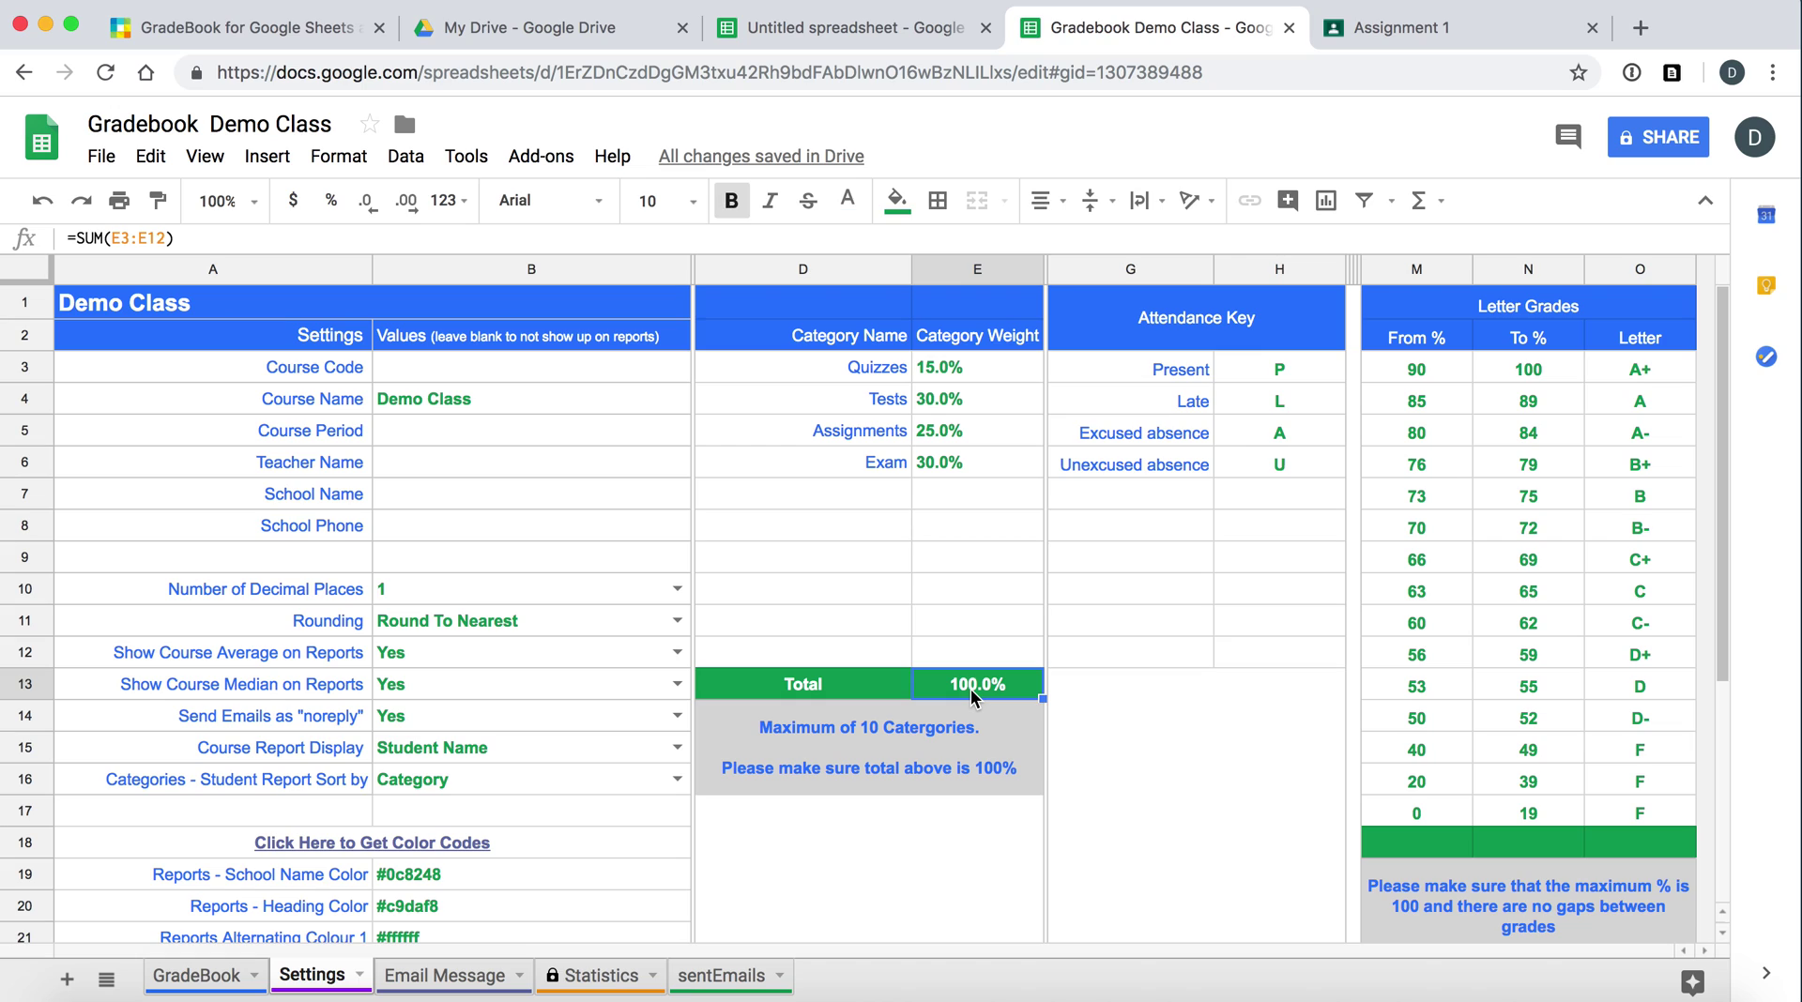
click(894, 378)
key(Down)
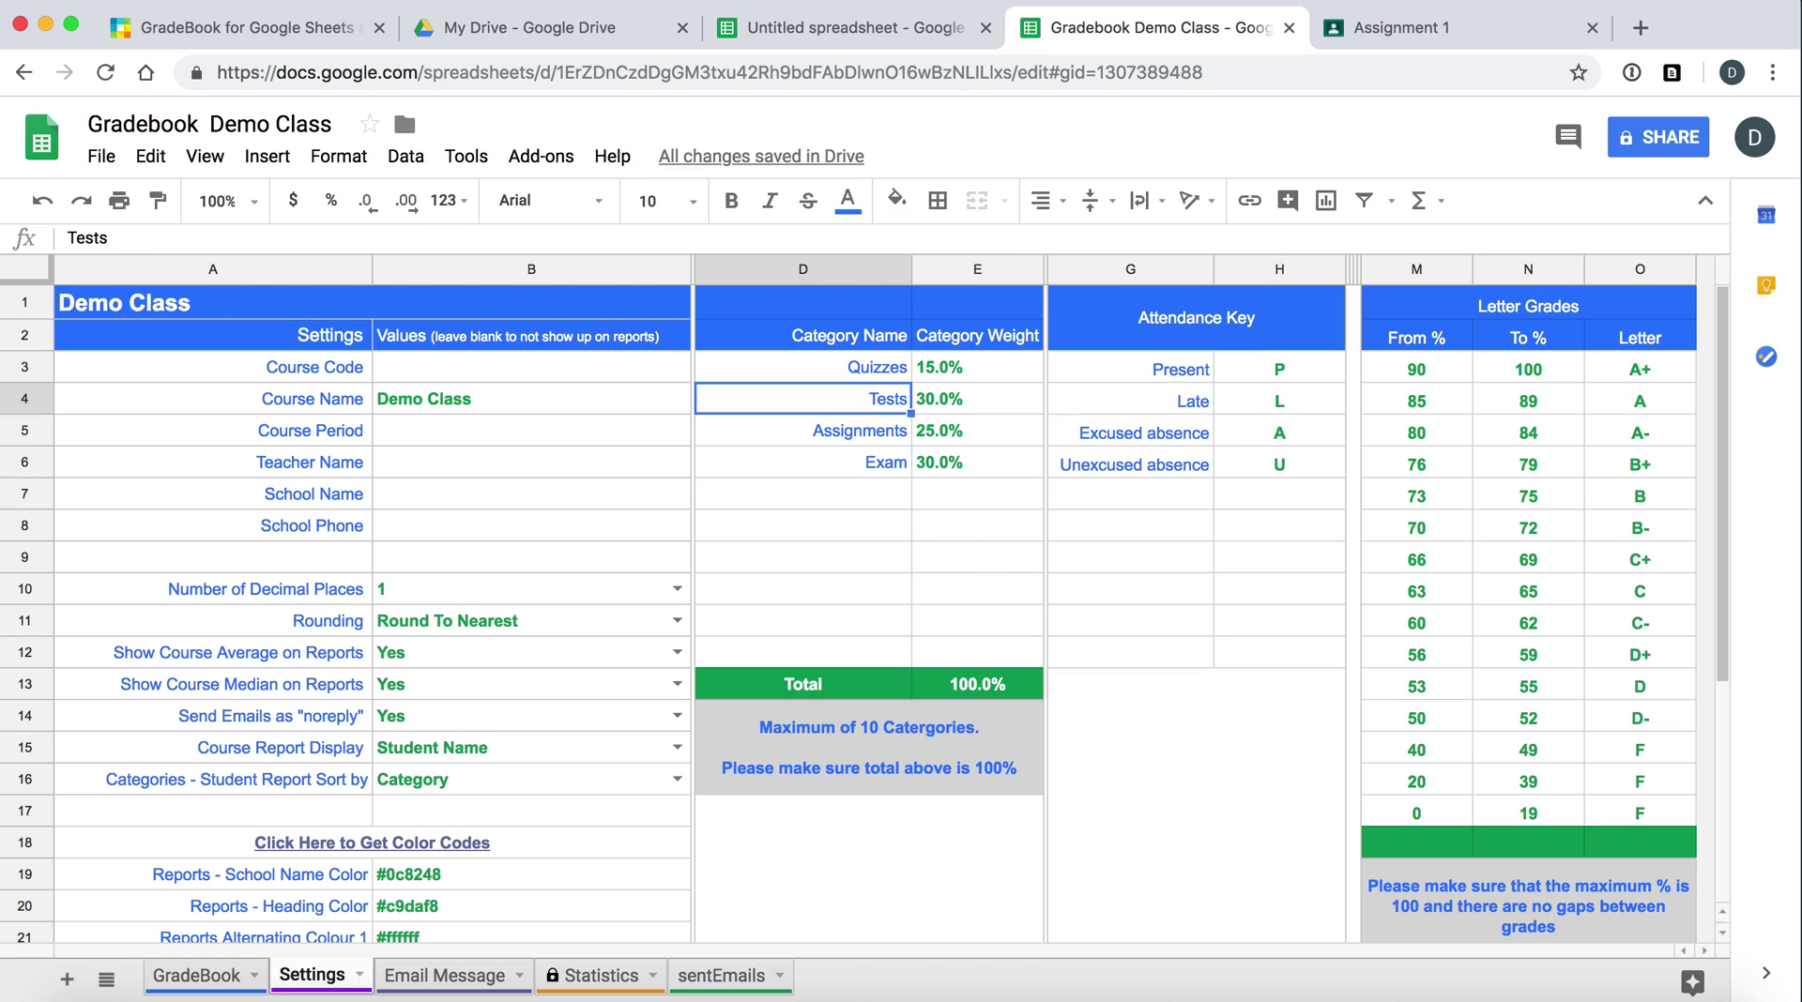
key(Down)
key(Down)
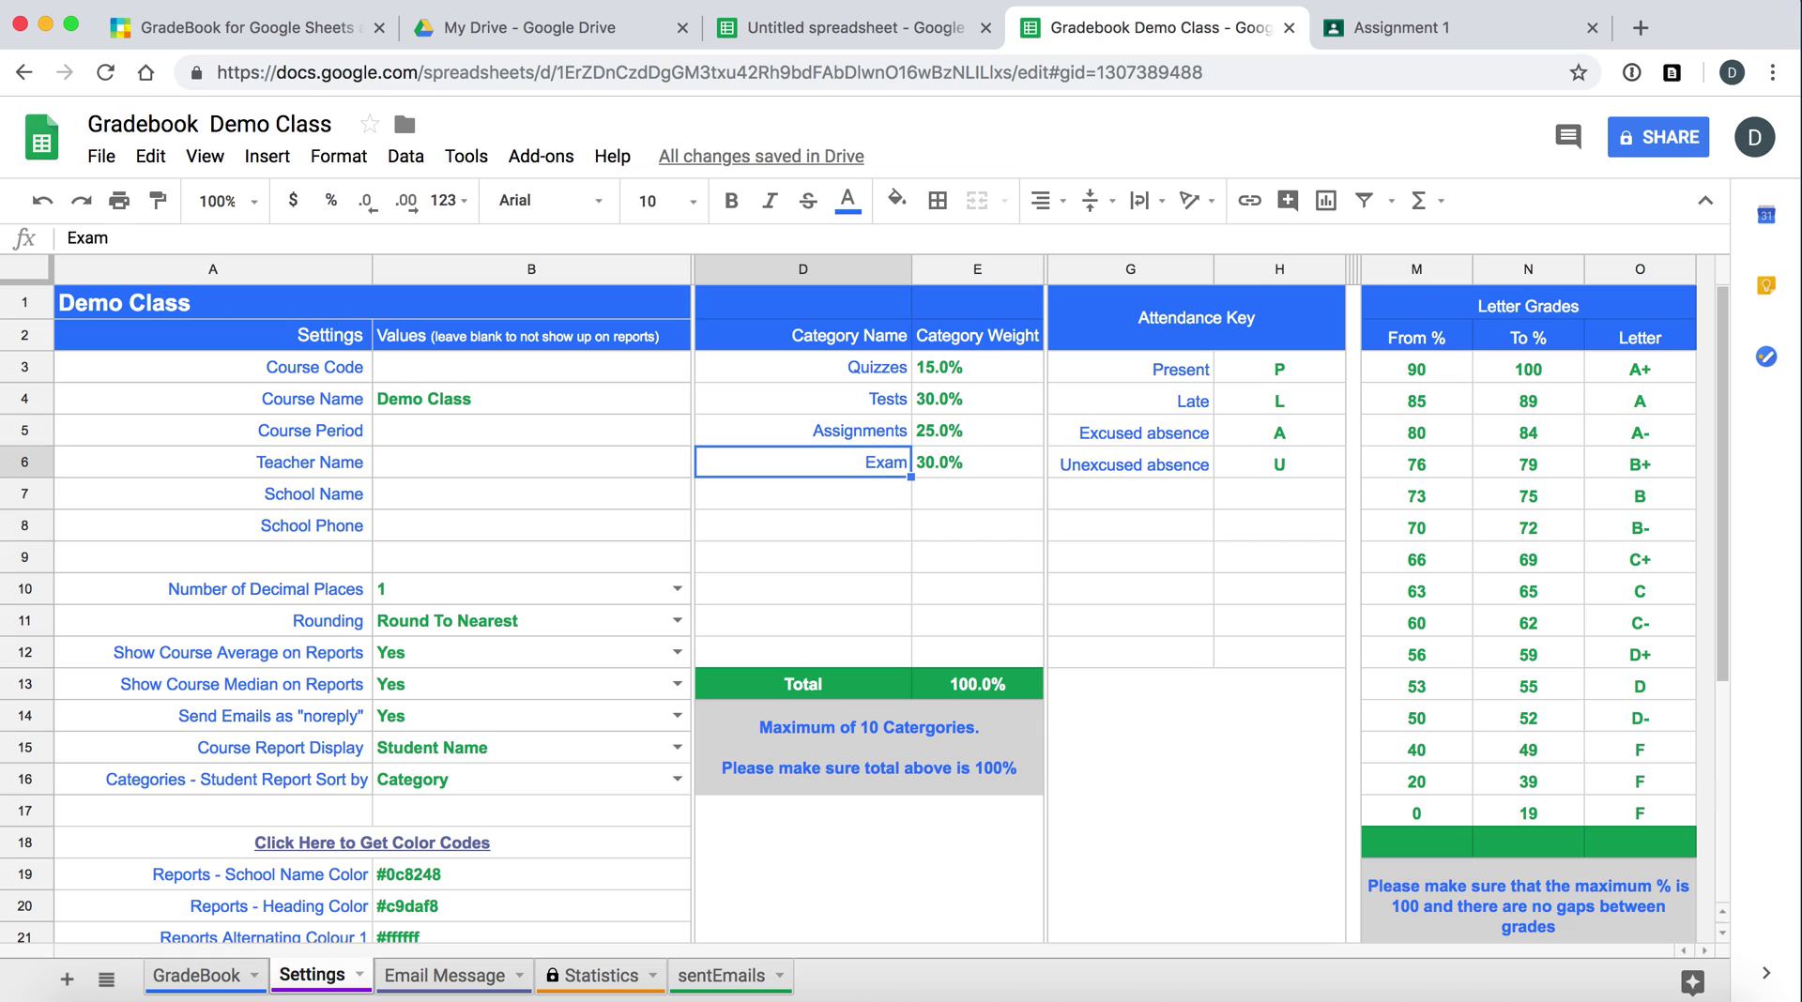
key(Right)
key(Left)
key(Up)
key(Up)
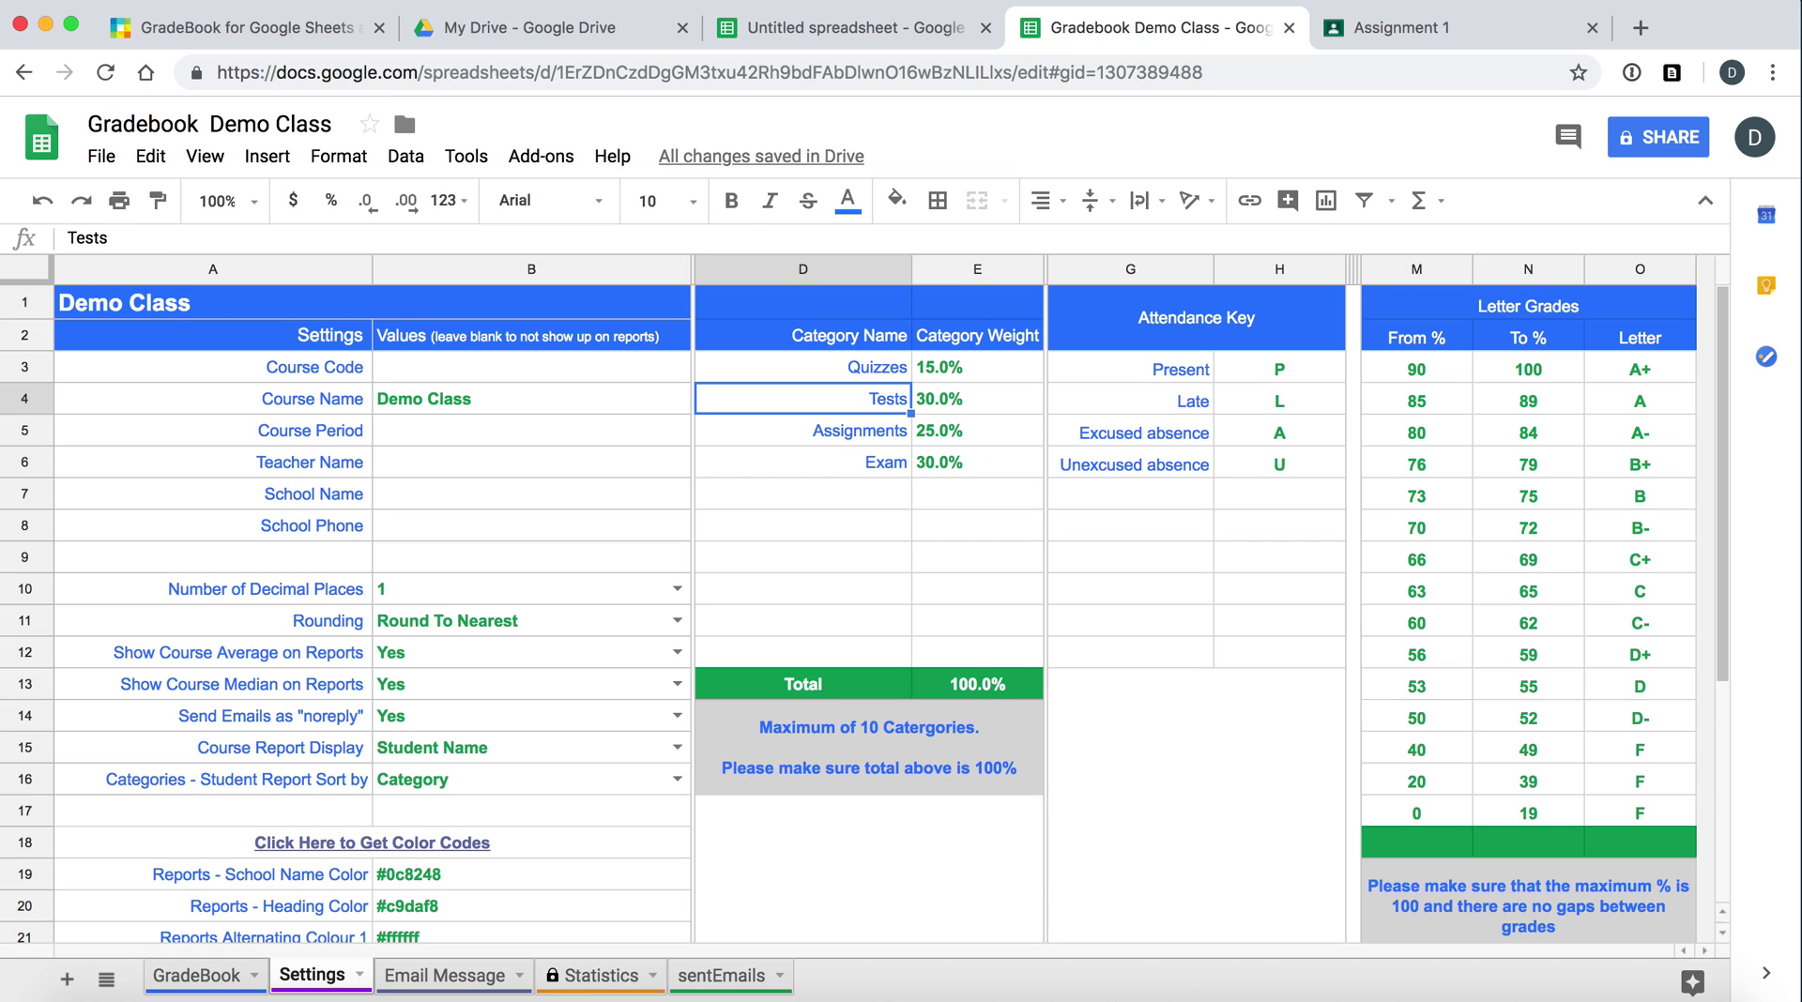
key(Up)
key(Down)
key(Down)
key(Down)
key(Down)
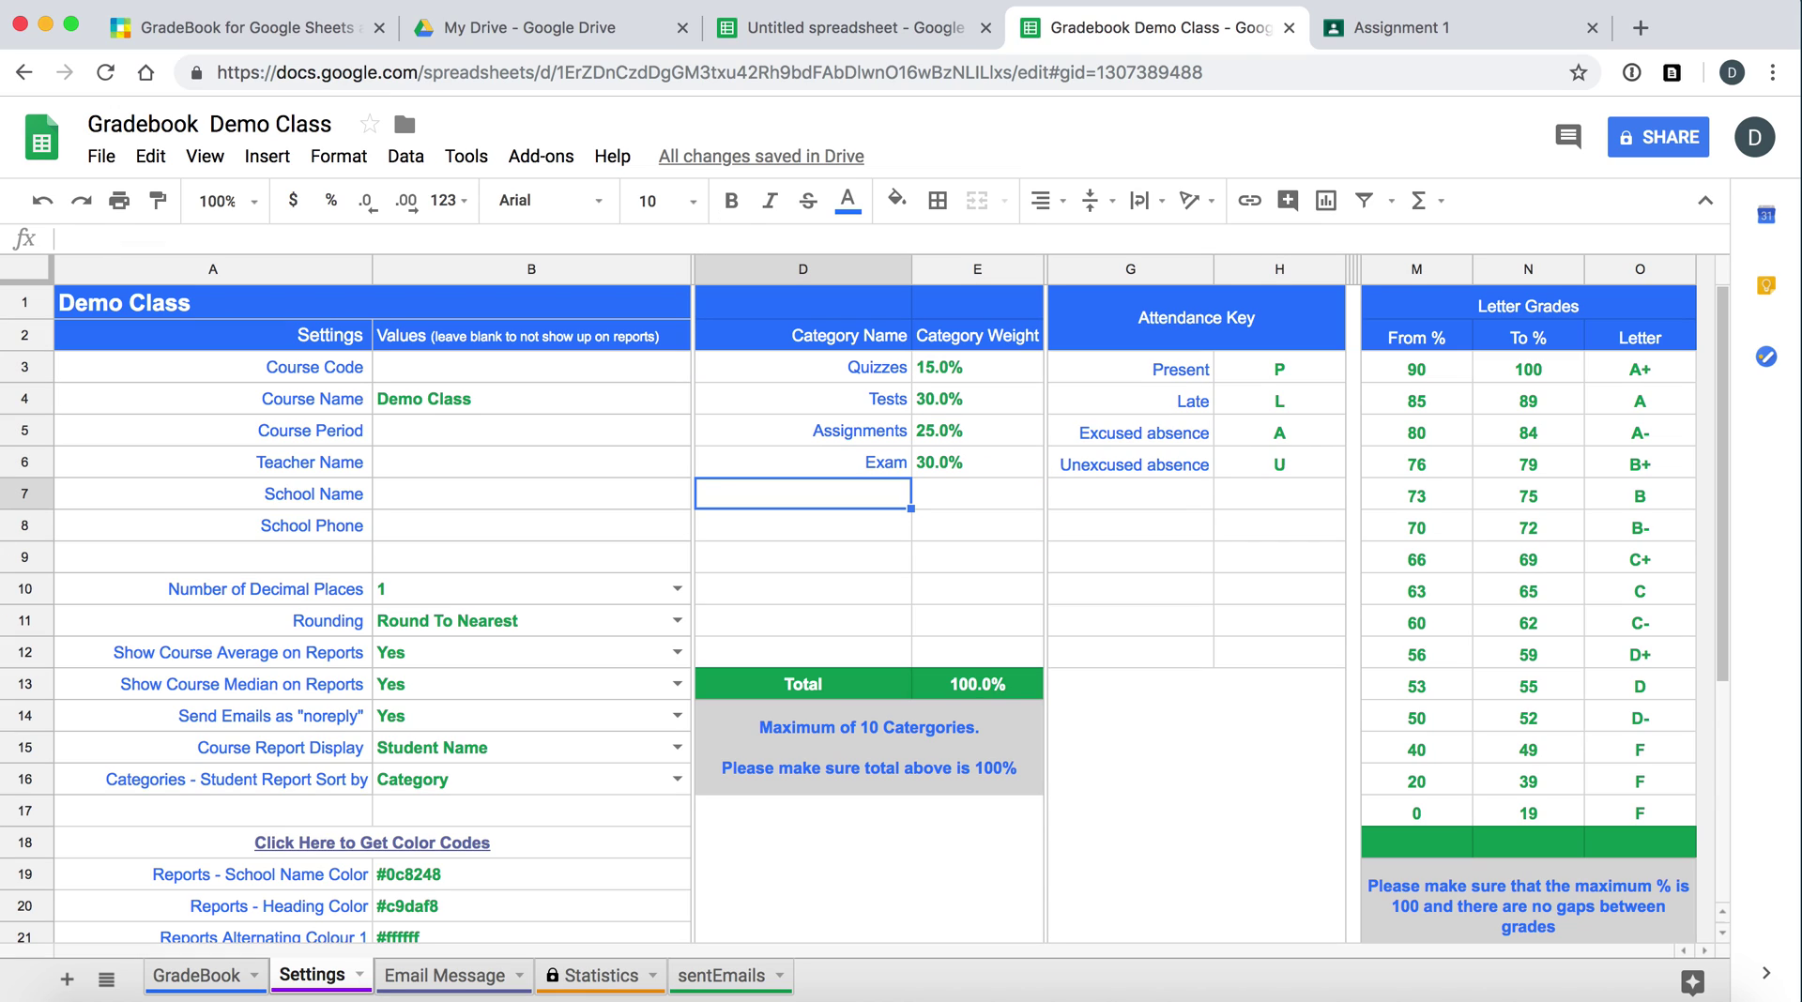
- Check the Quizzes weight and the formula behind the total category weight on the Settings sheet
key(Right)
key(Up)
key(Up)
key(Up)
key(Up)
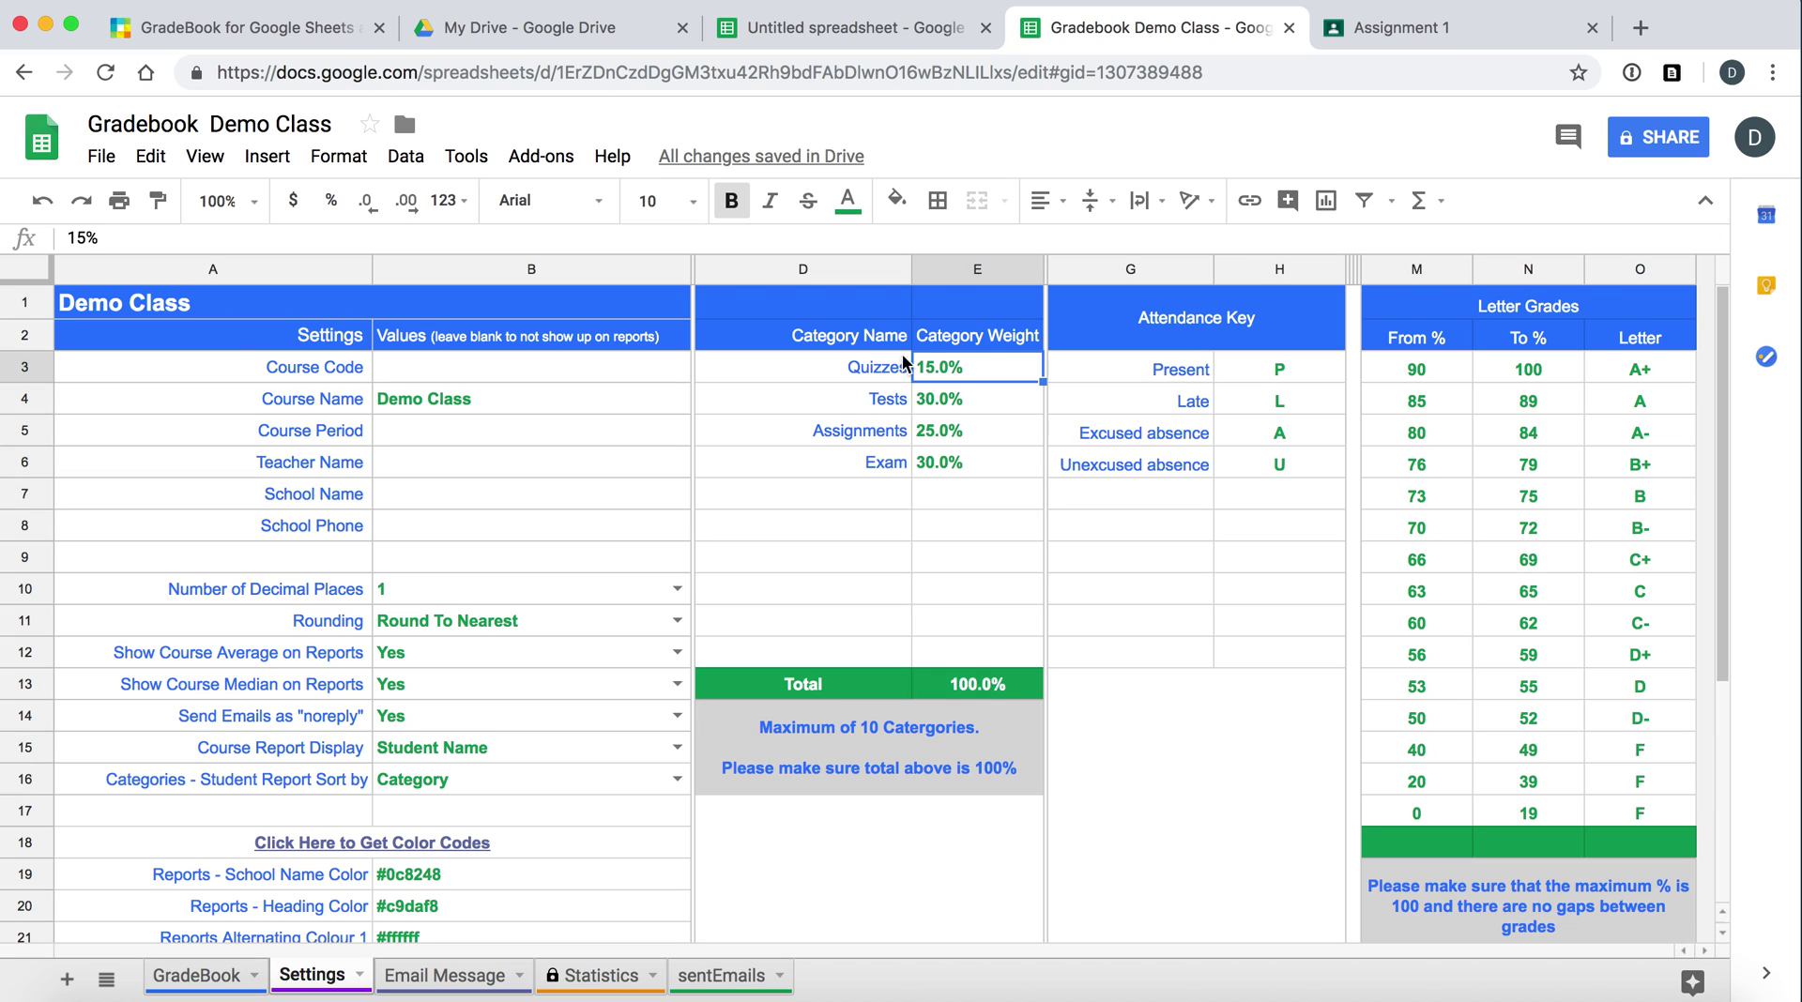
click(973, 683)
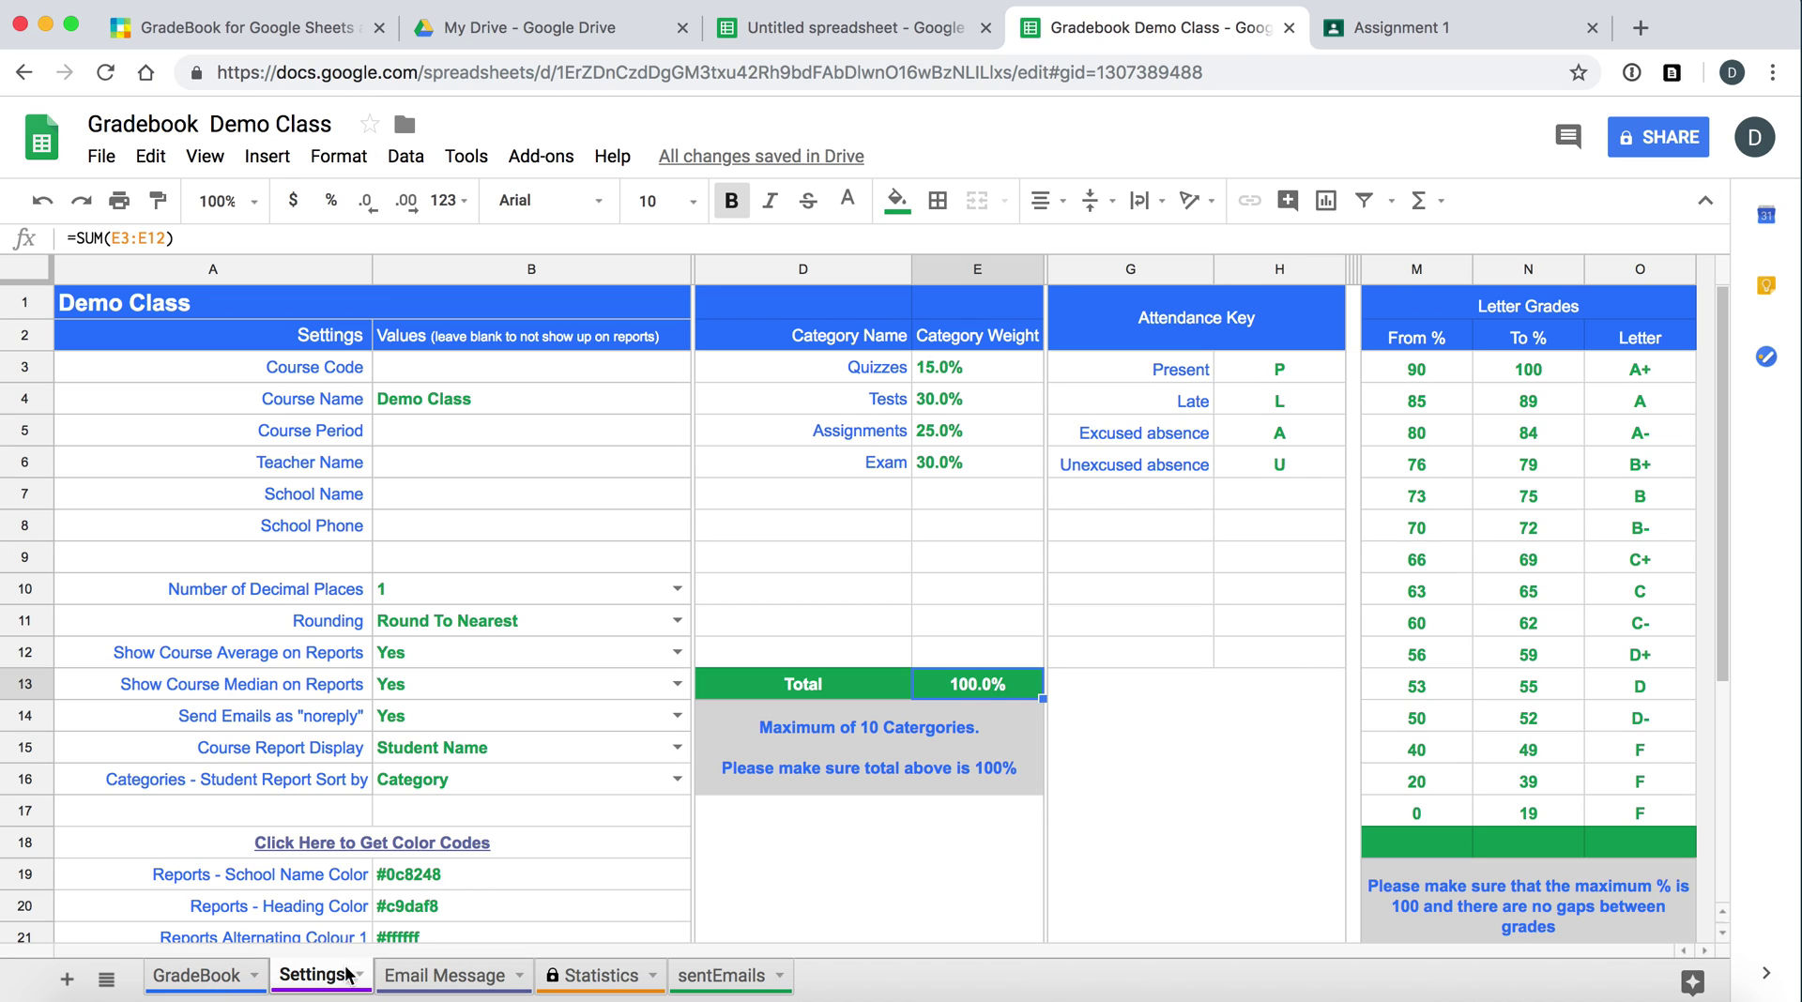
- On the GradeBook sheet, give student number 4 a mark of 8 for Sample Evaluation #1 and set Include in Student Report to YES
click(197, 977)
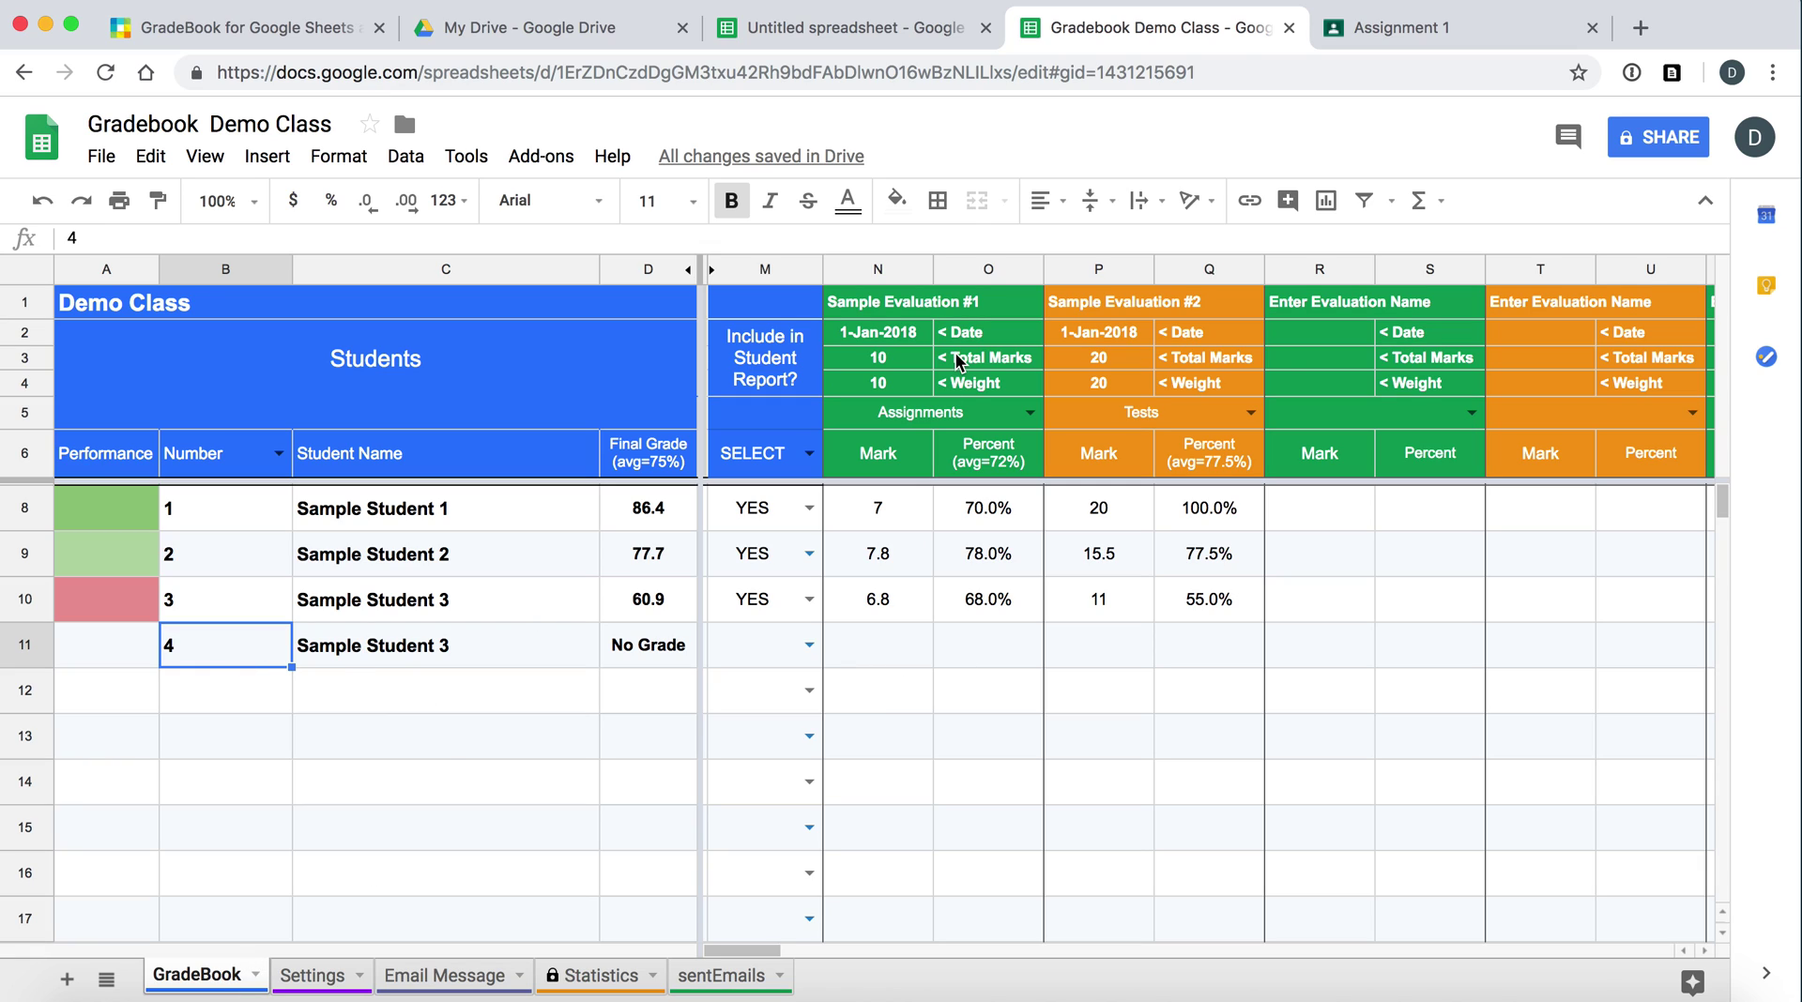
click(887, 646)
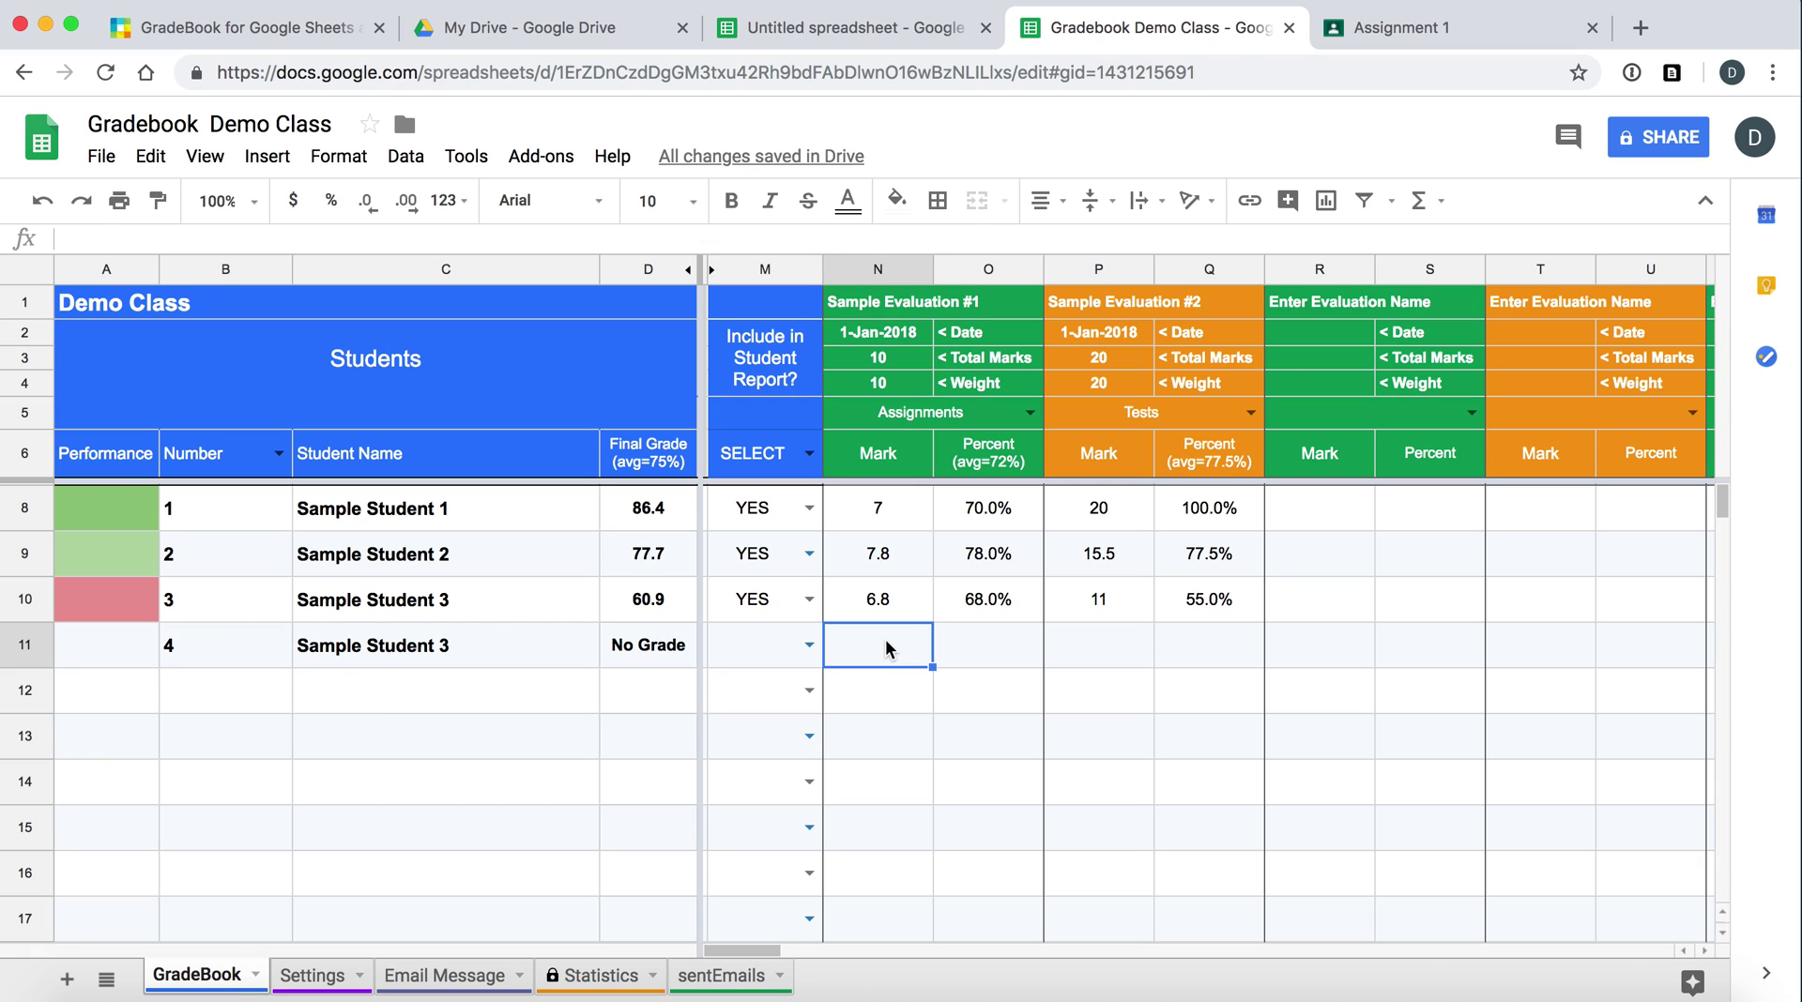
text(8)
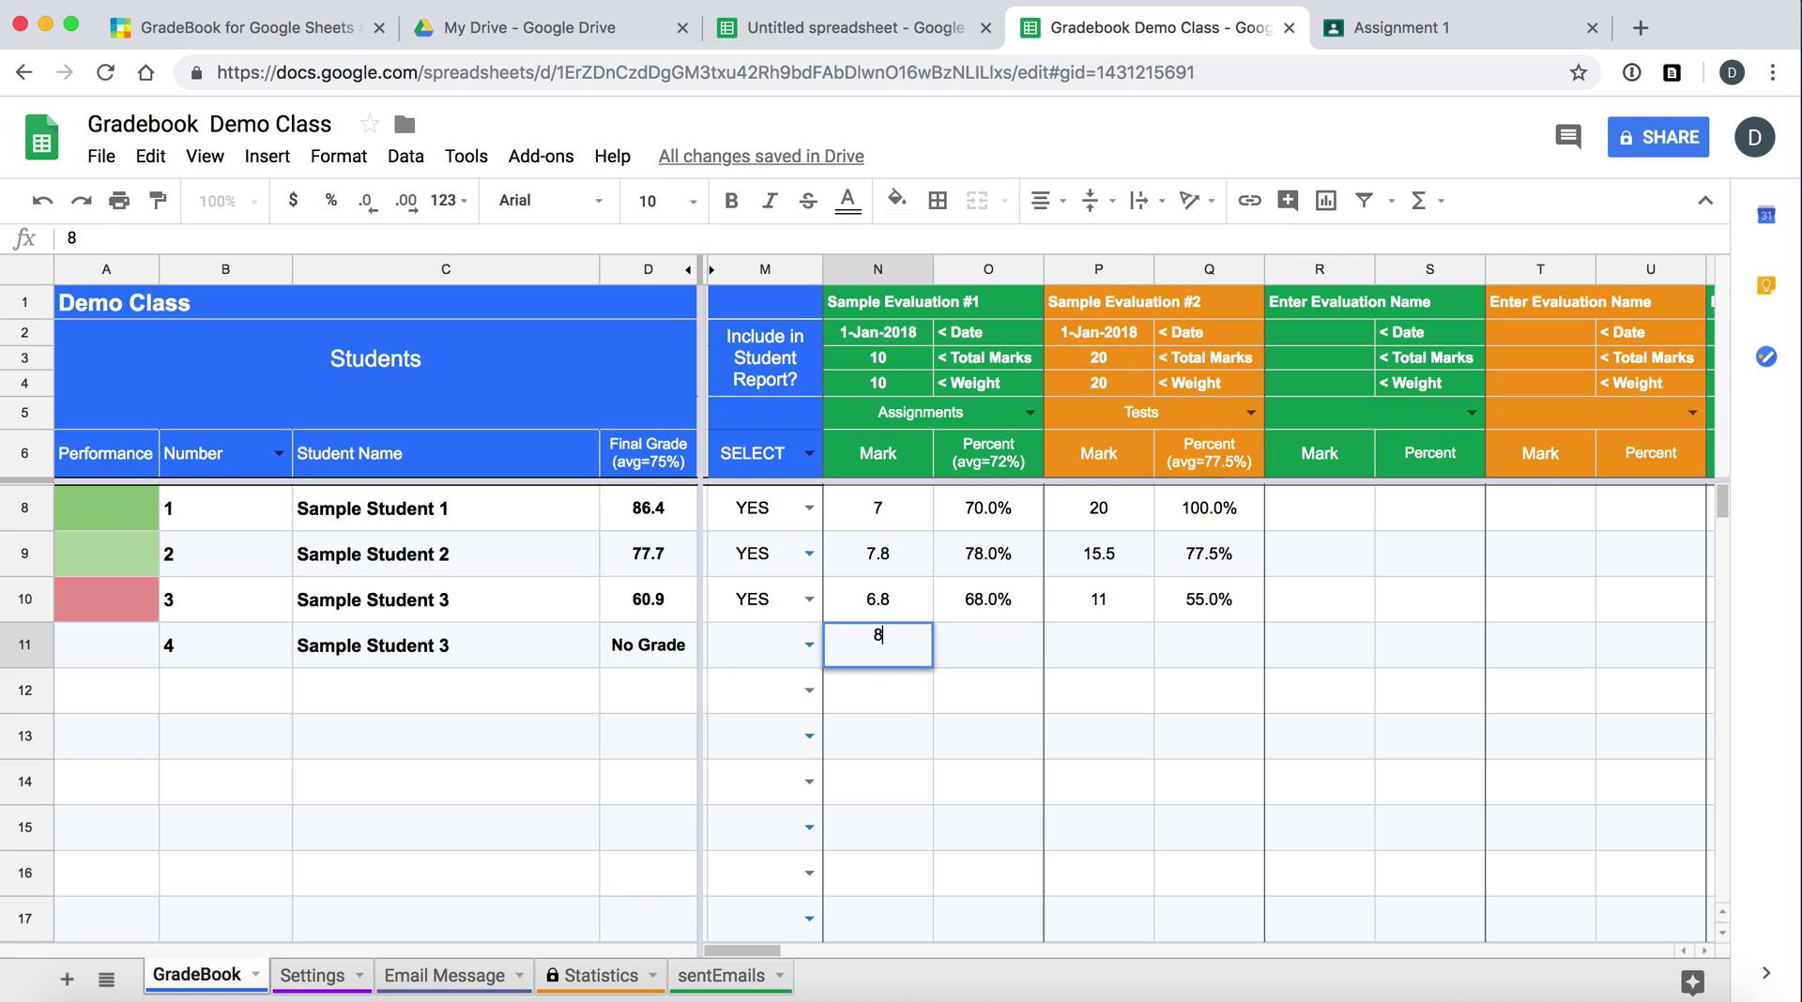
key(Return)
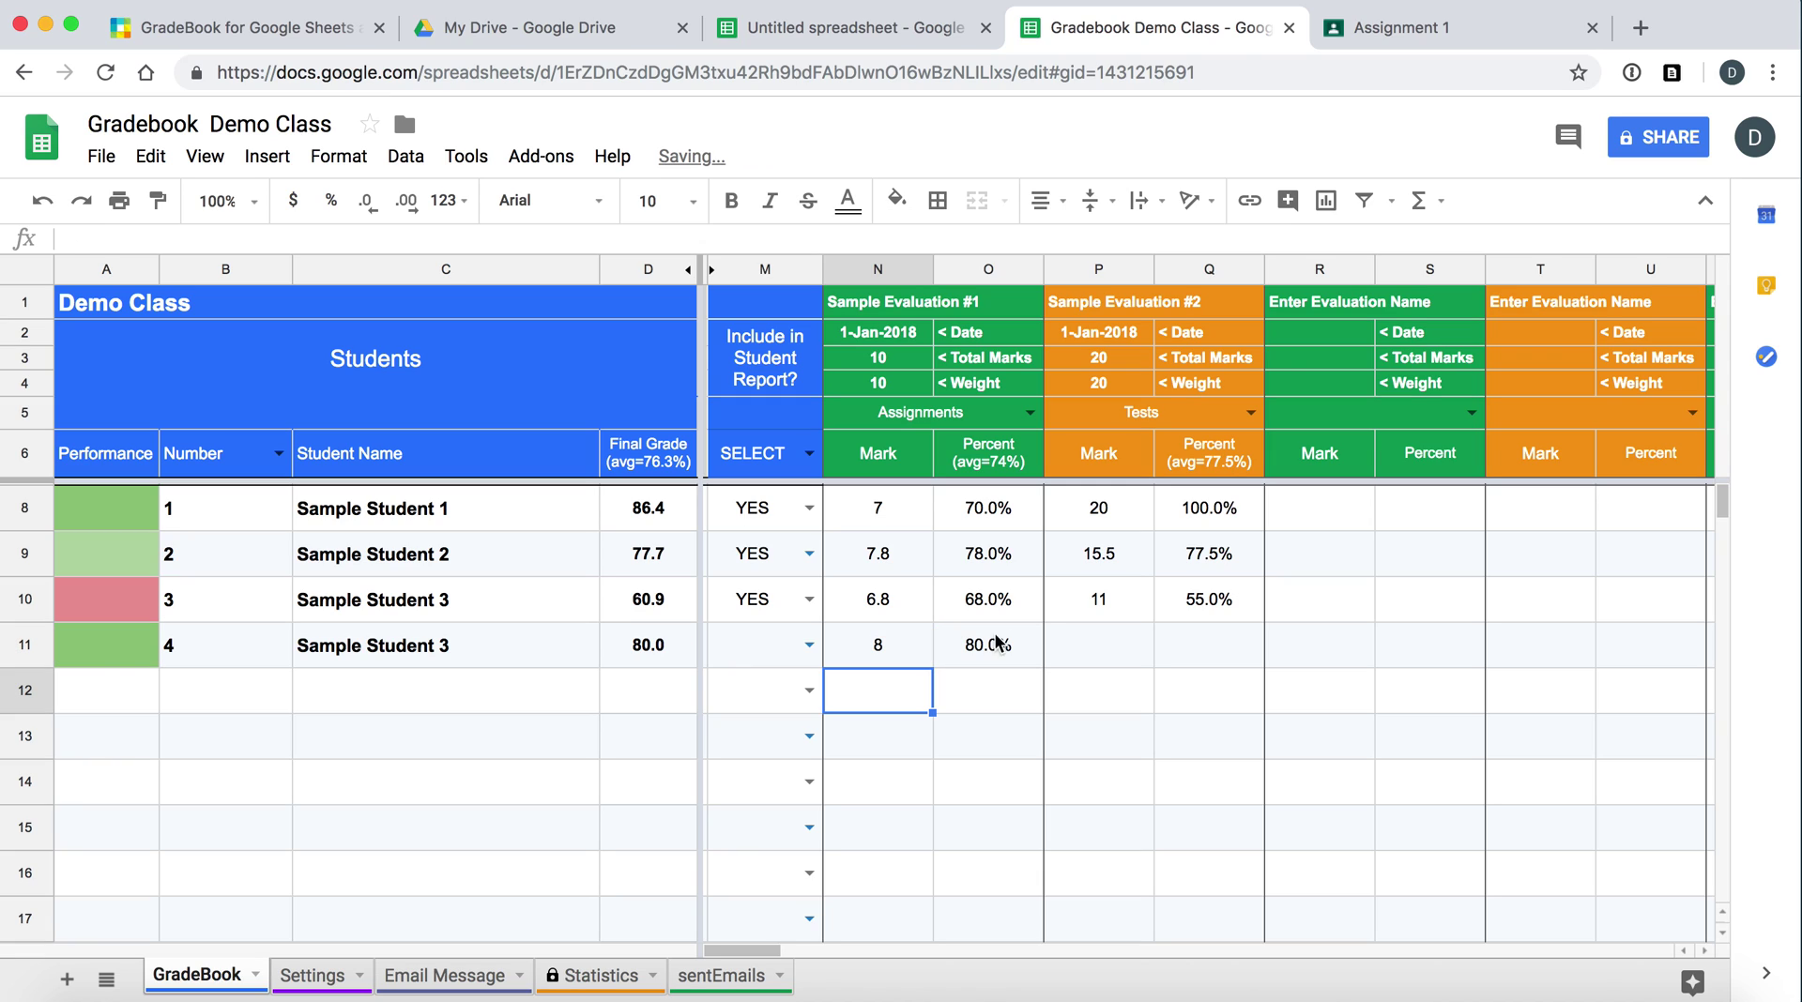
click(809, 645)
click(767, 694)
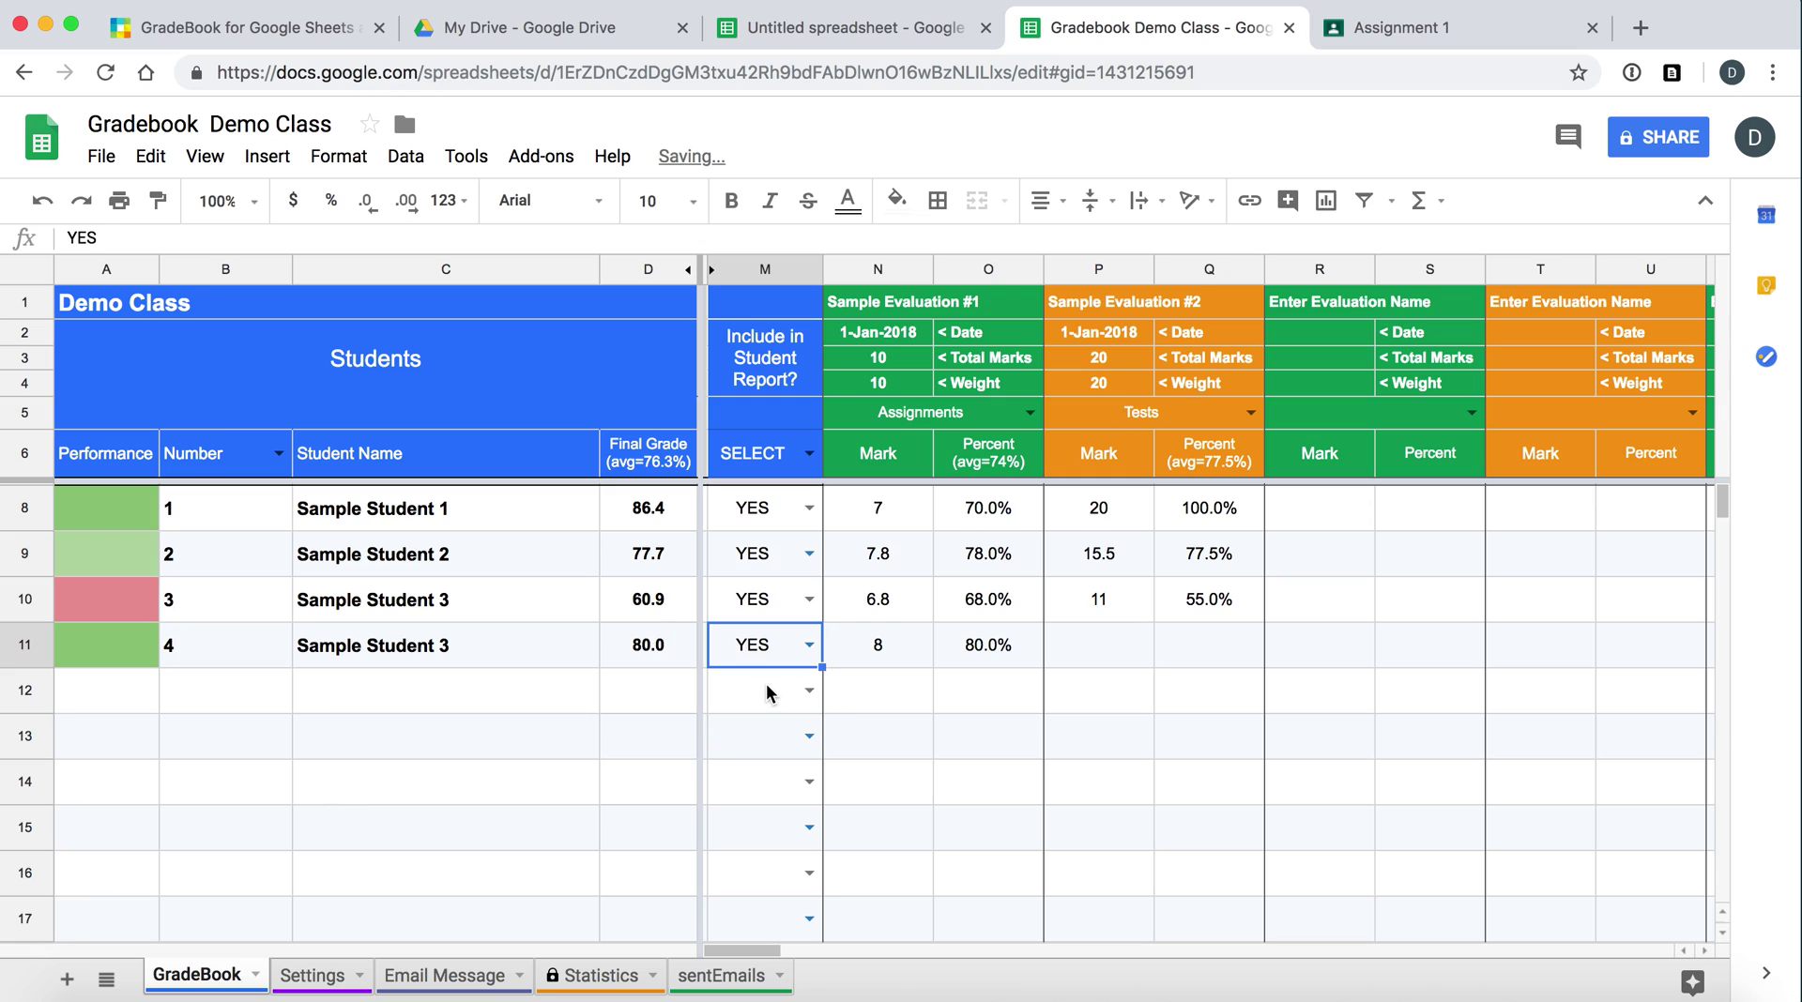
- Enter a mark of 15 for student number 4 under Sample Evaluation #2
click(1100, 657)
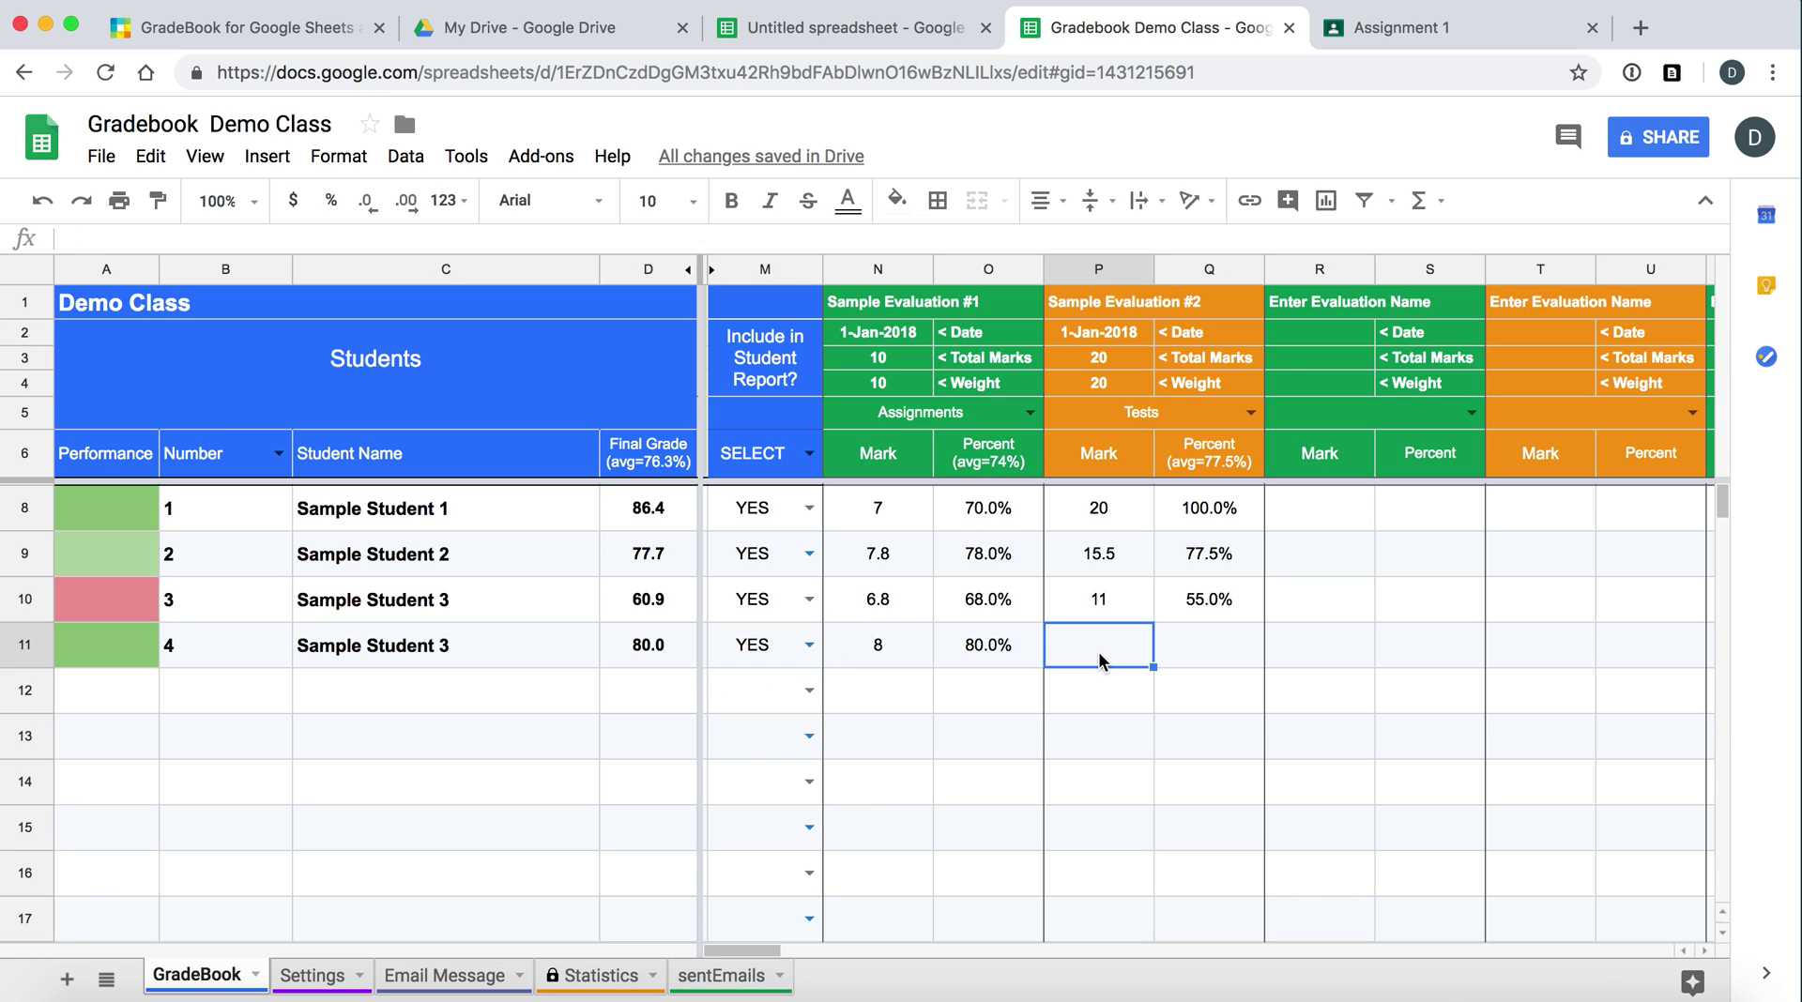
text(1)
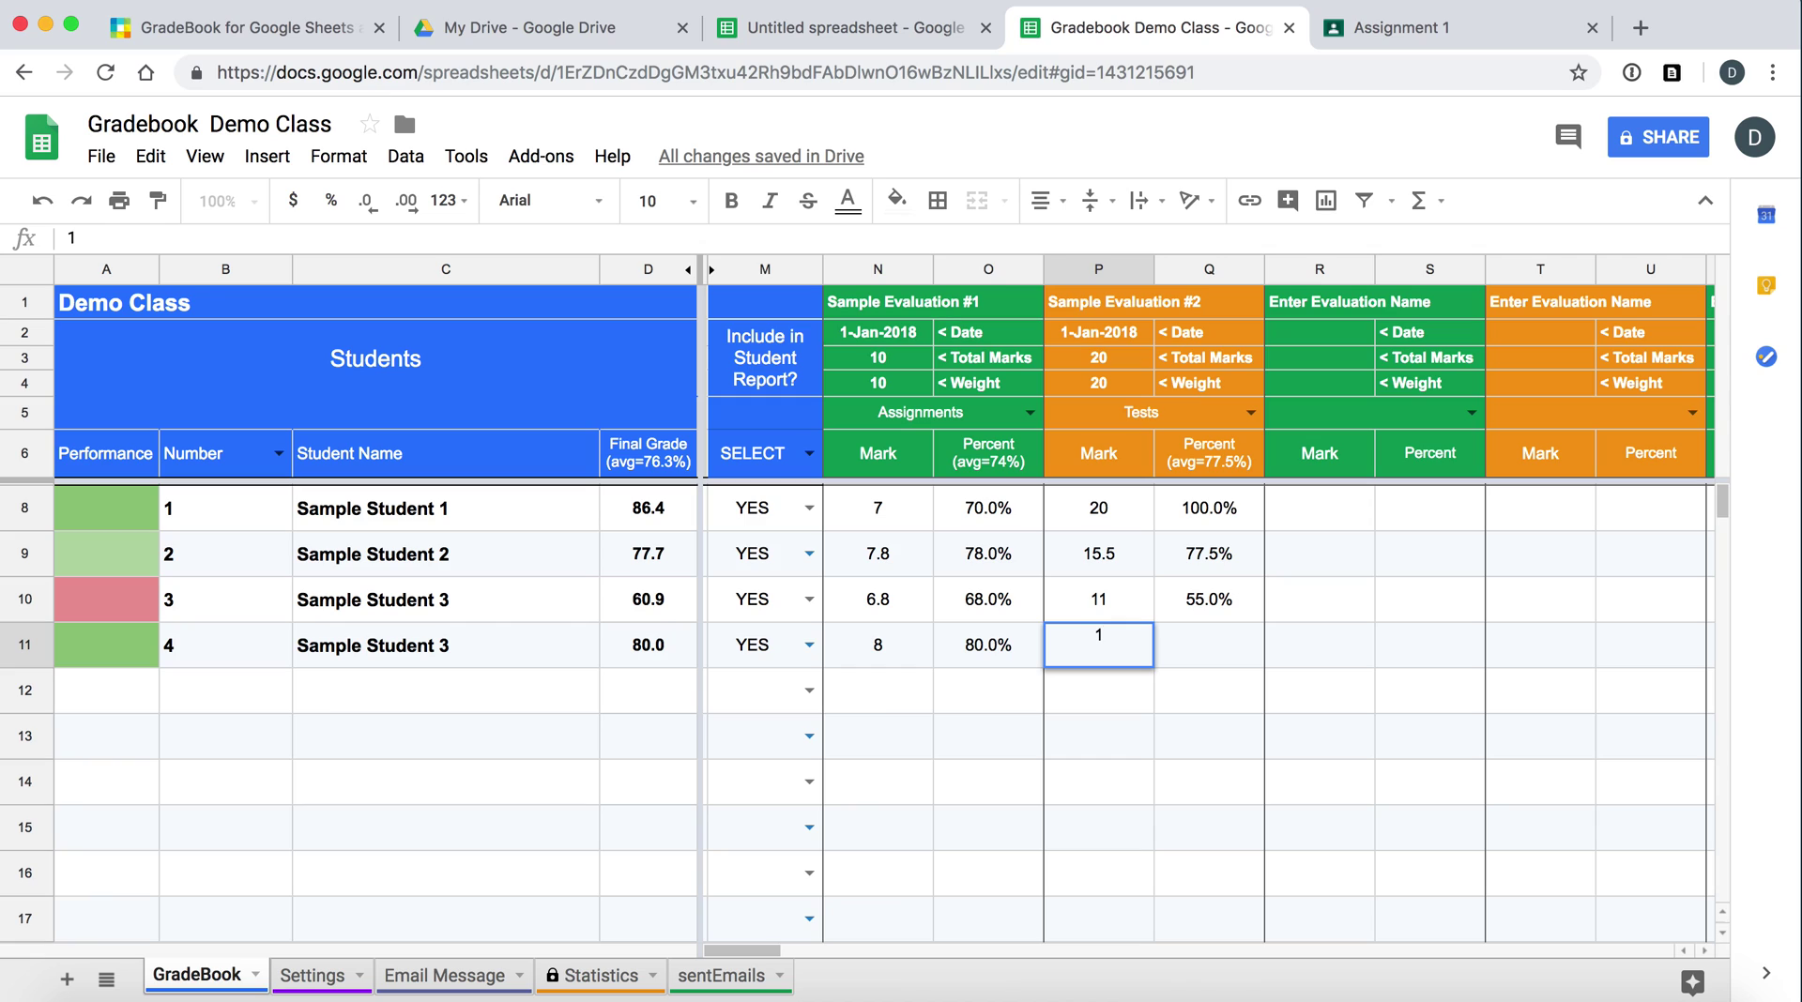
text(5)
key(Return)
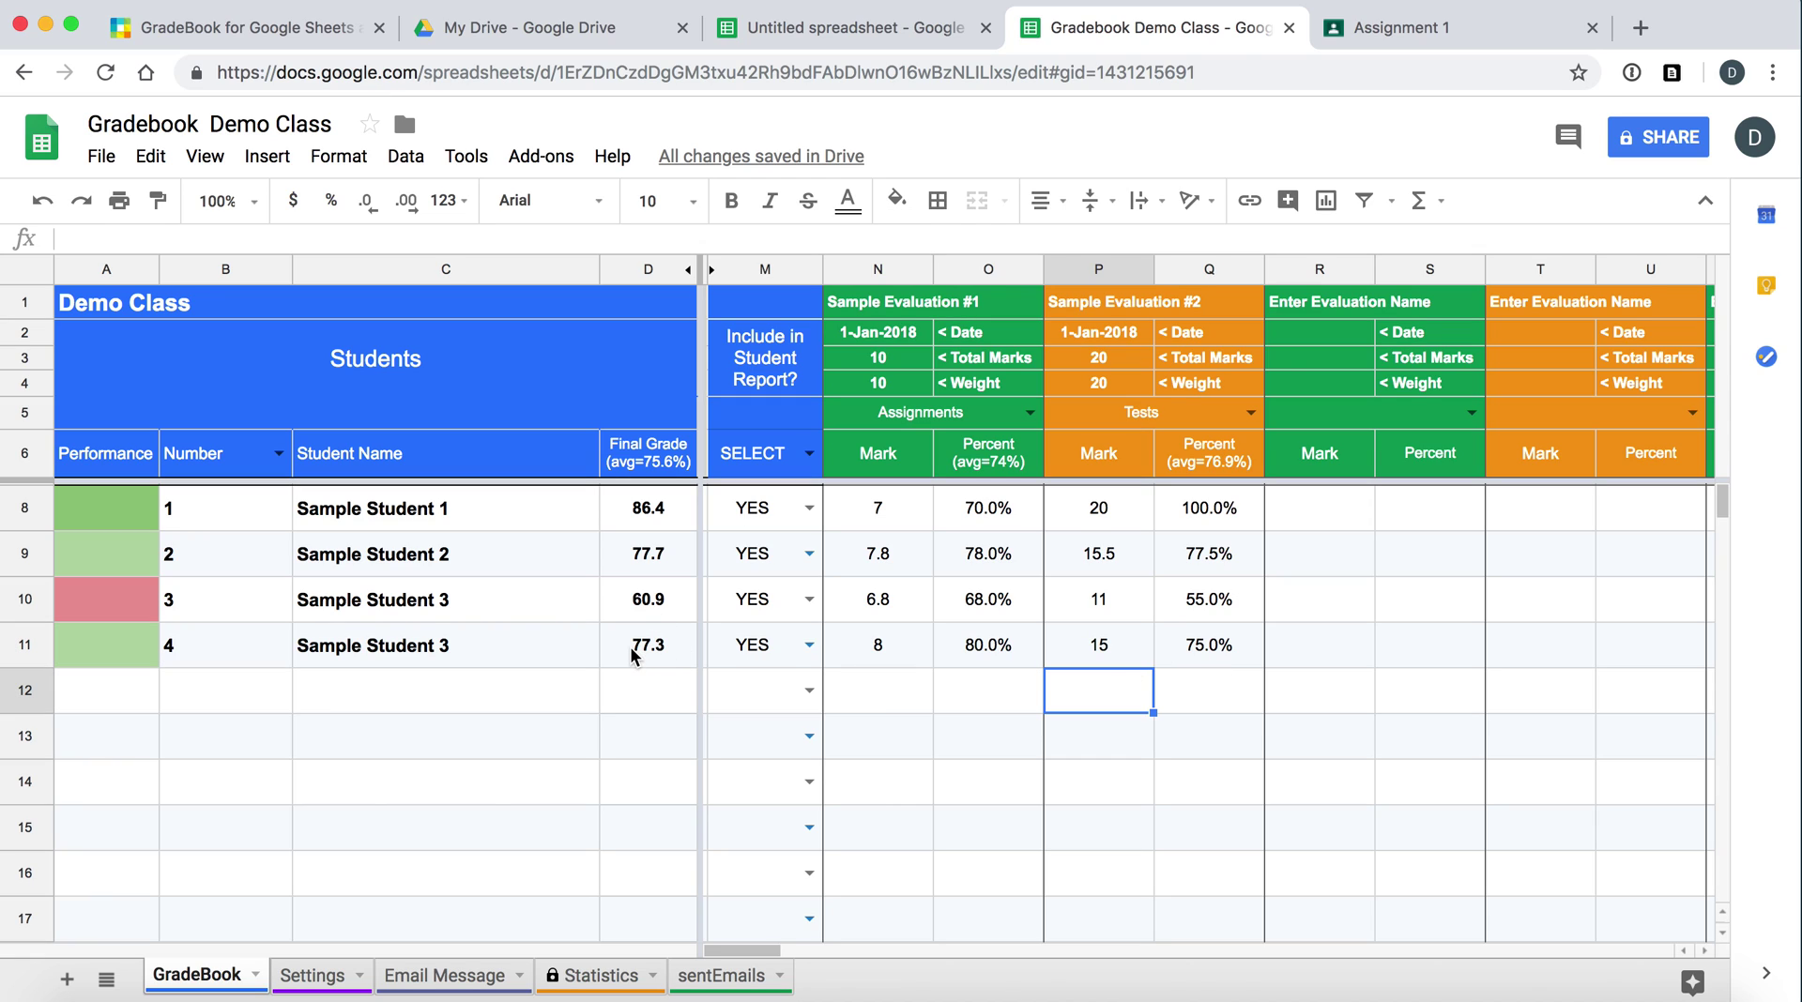
- Name the first unused evaluation column Sample Evaluation #3
click(1319, 307)
text(Sample)
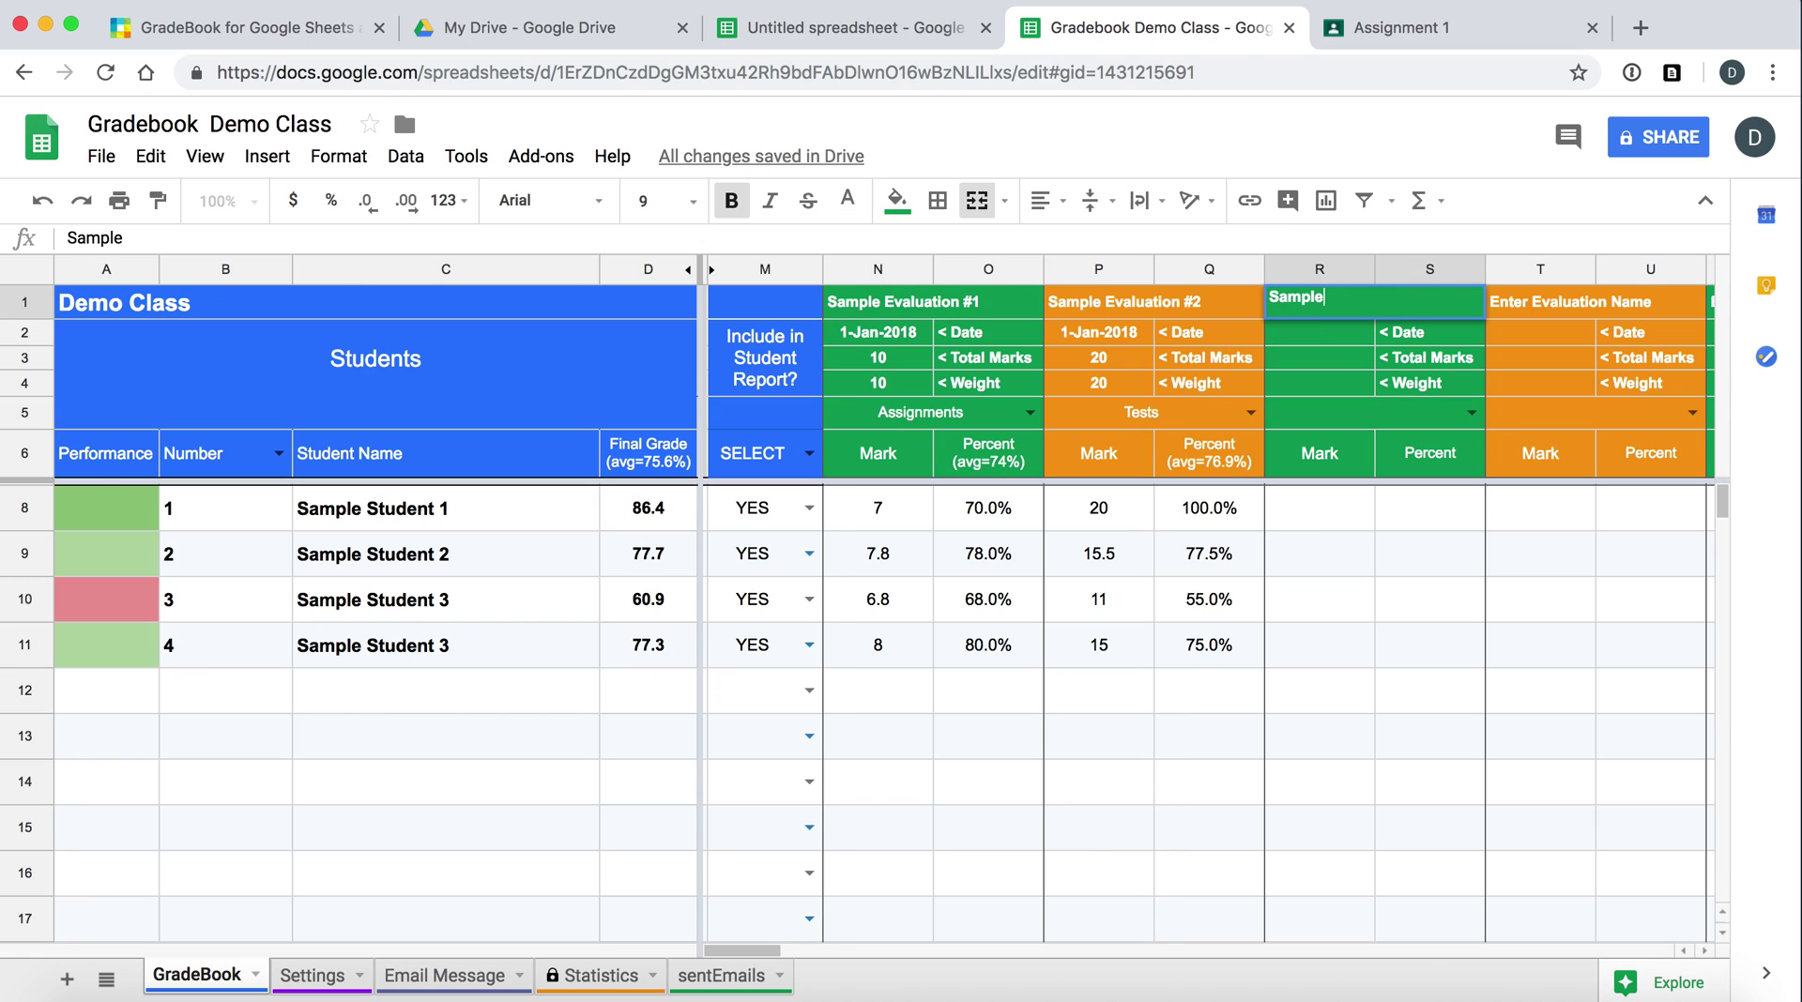
text( Evaluation)
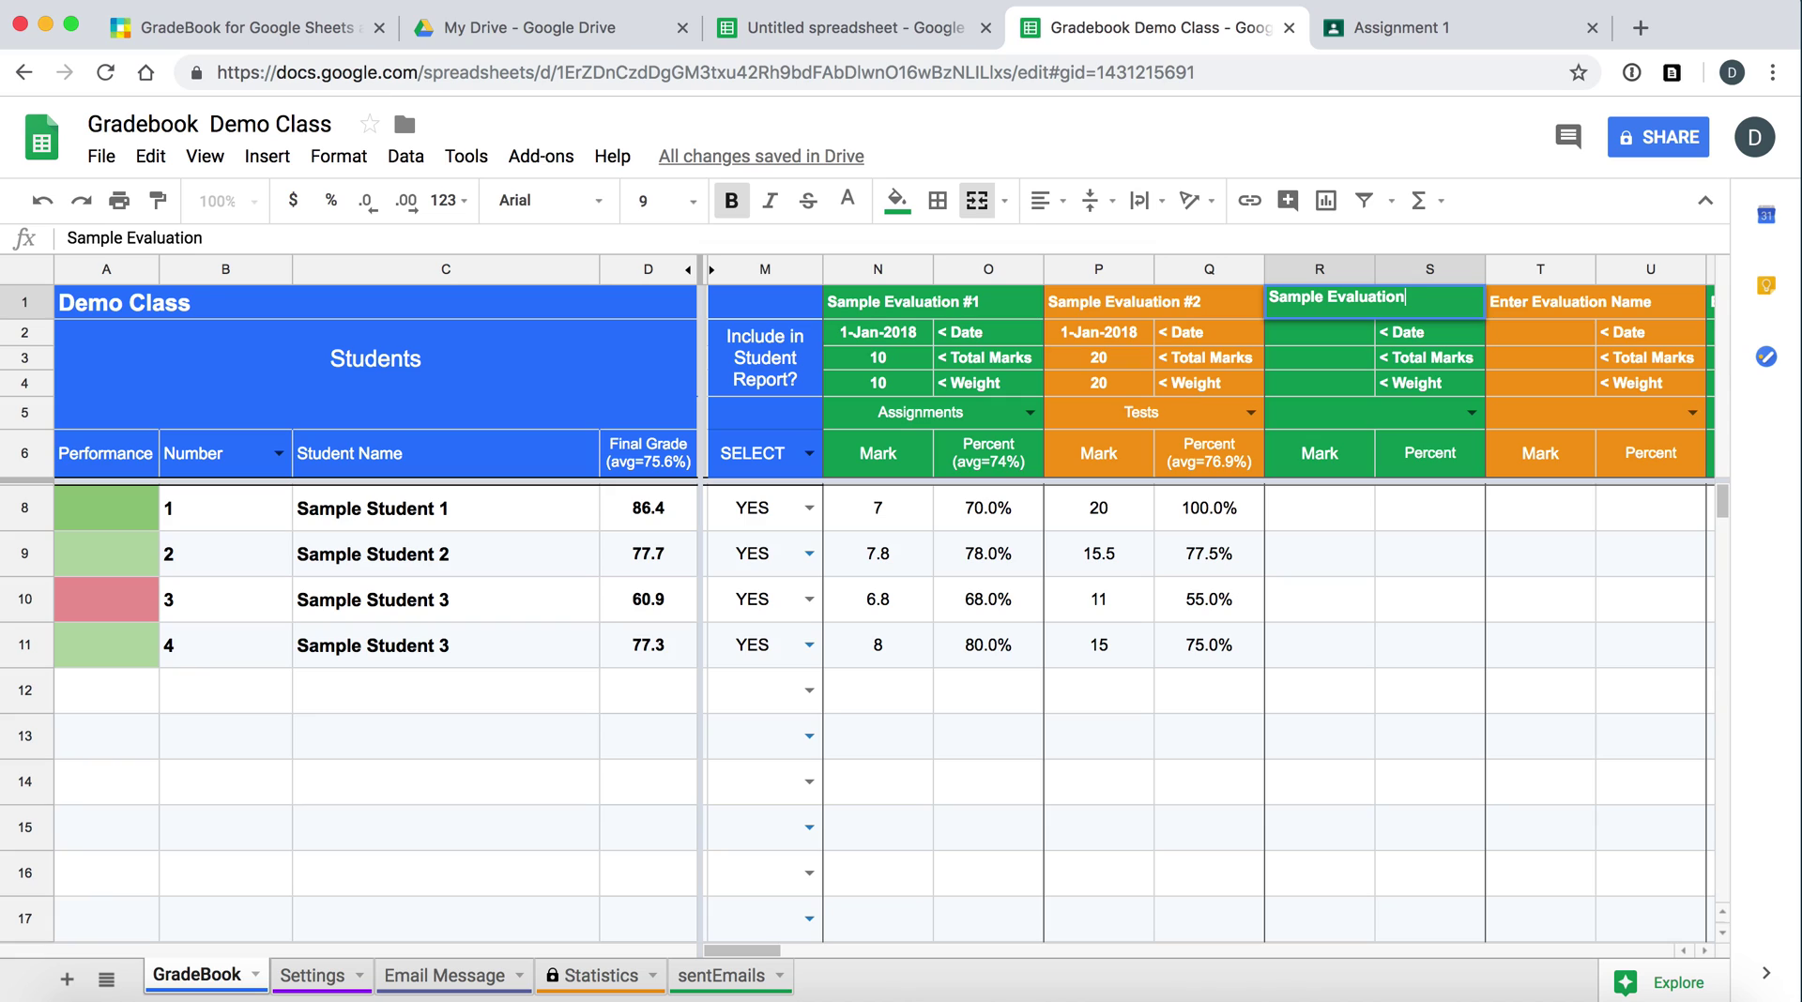
text( #)
text(3)
key(BackSpace)
text(3)
key(Return)
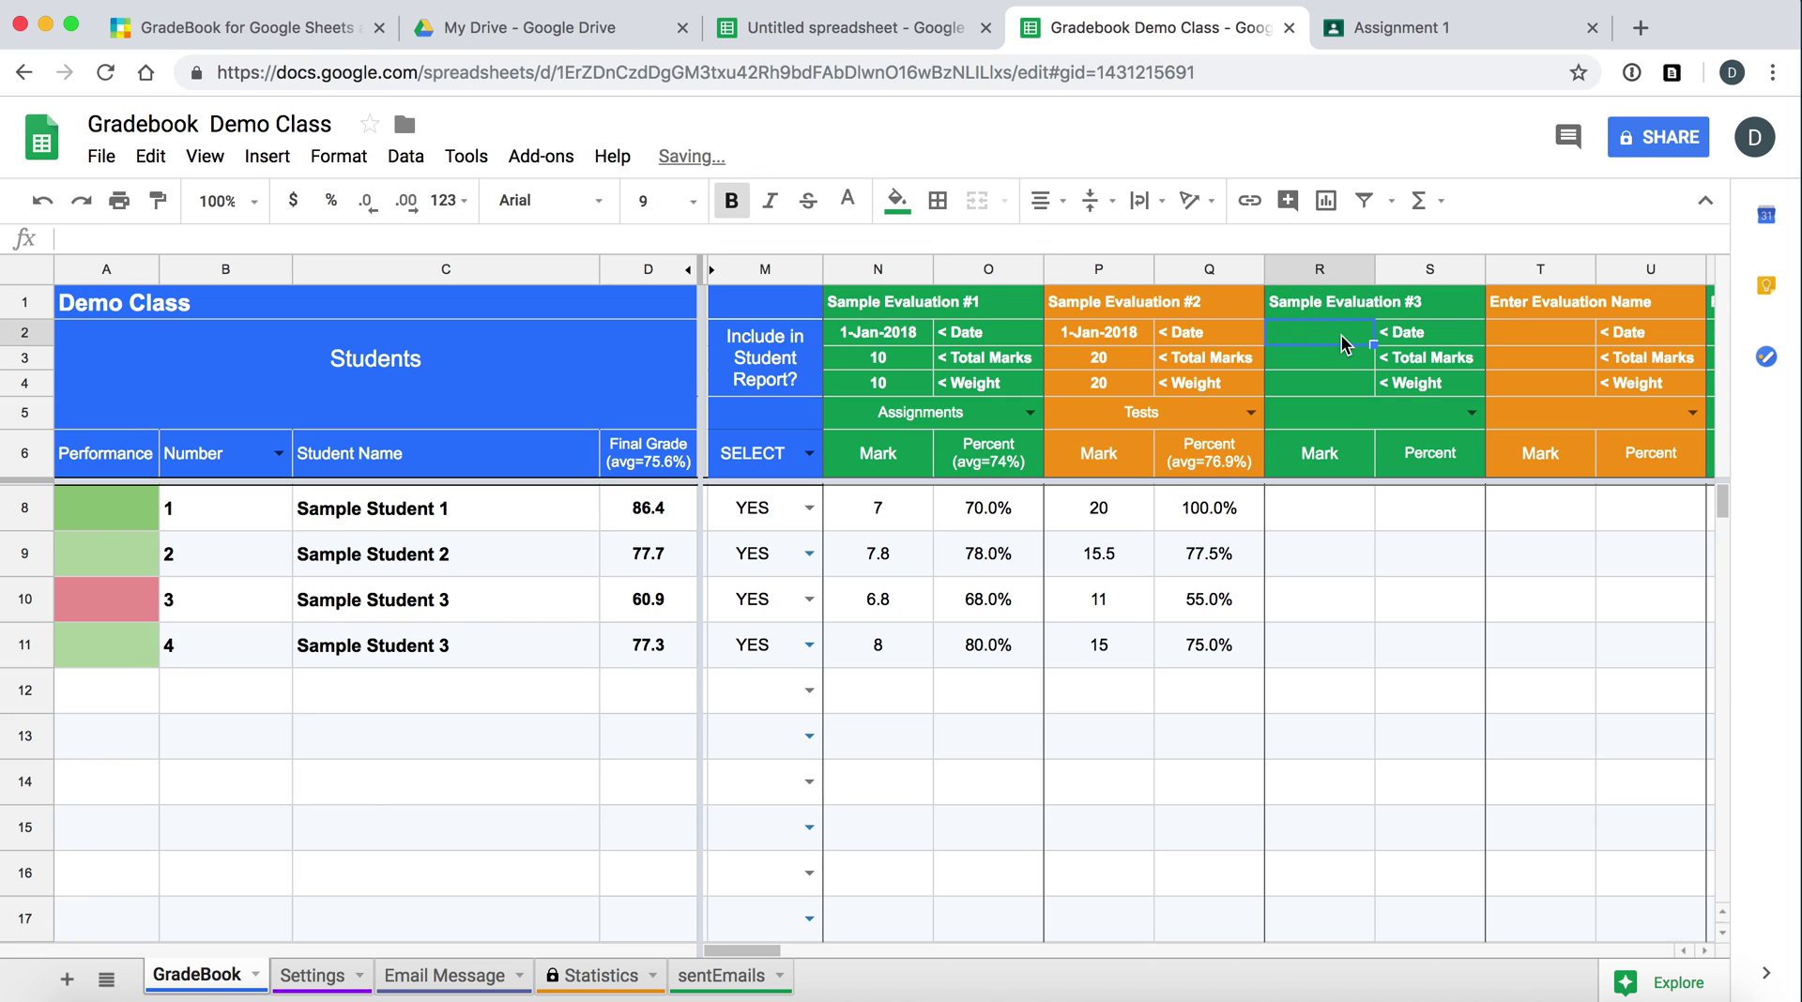
- Set the date of Sample Evaluation #3 to 6-Nov-2018 and its total marks to 10
double_click(1342, 344)
click(1348, 433)
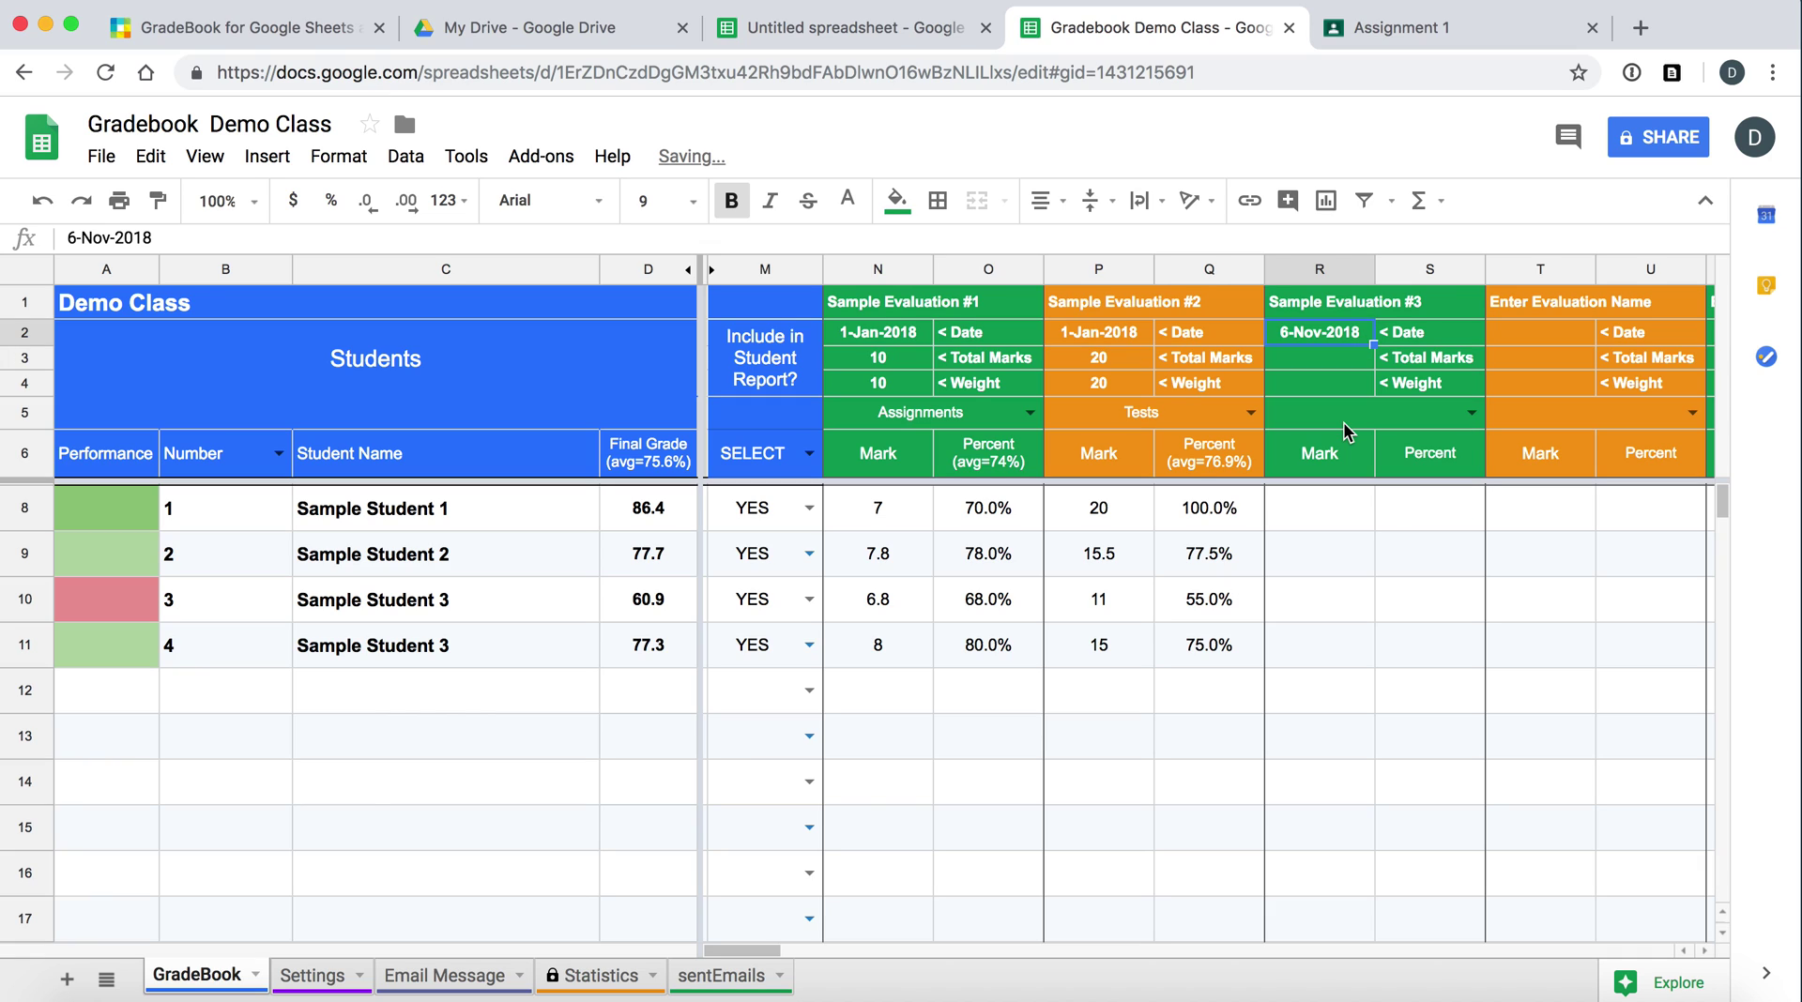
click(1348, 367)
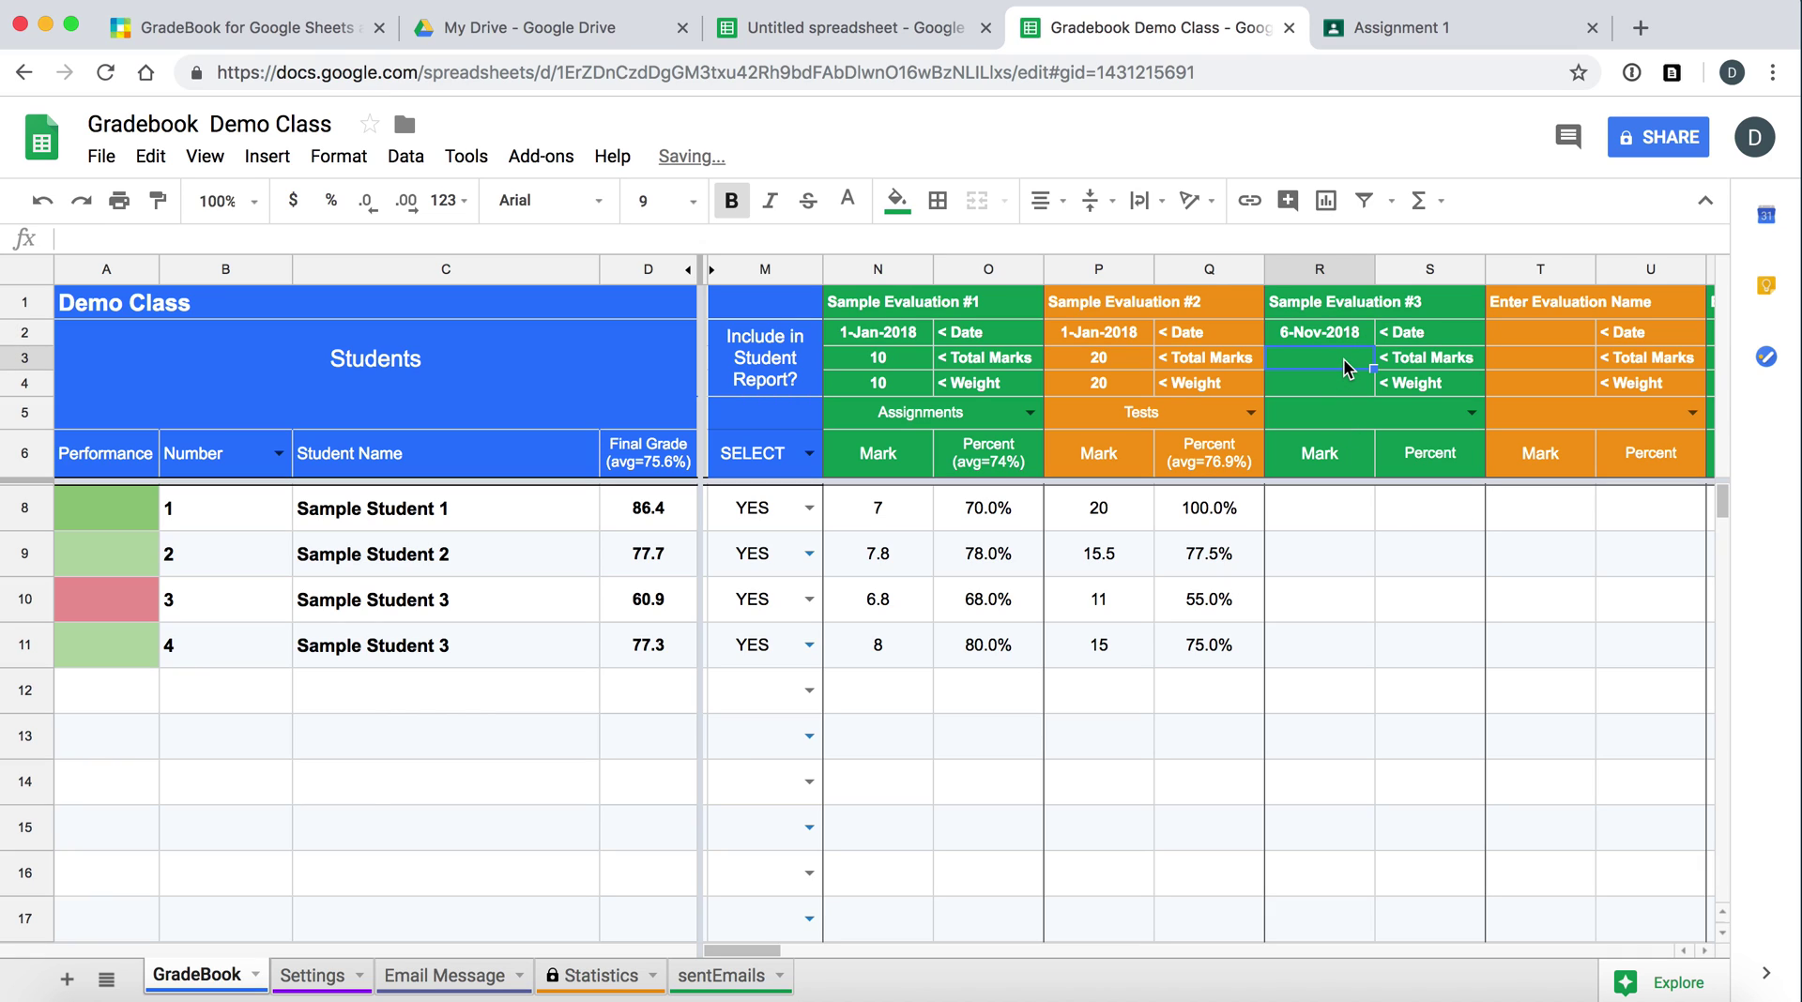
text(10)
click(1345, 393)
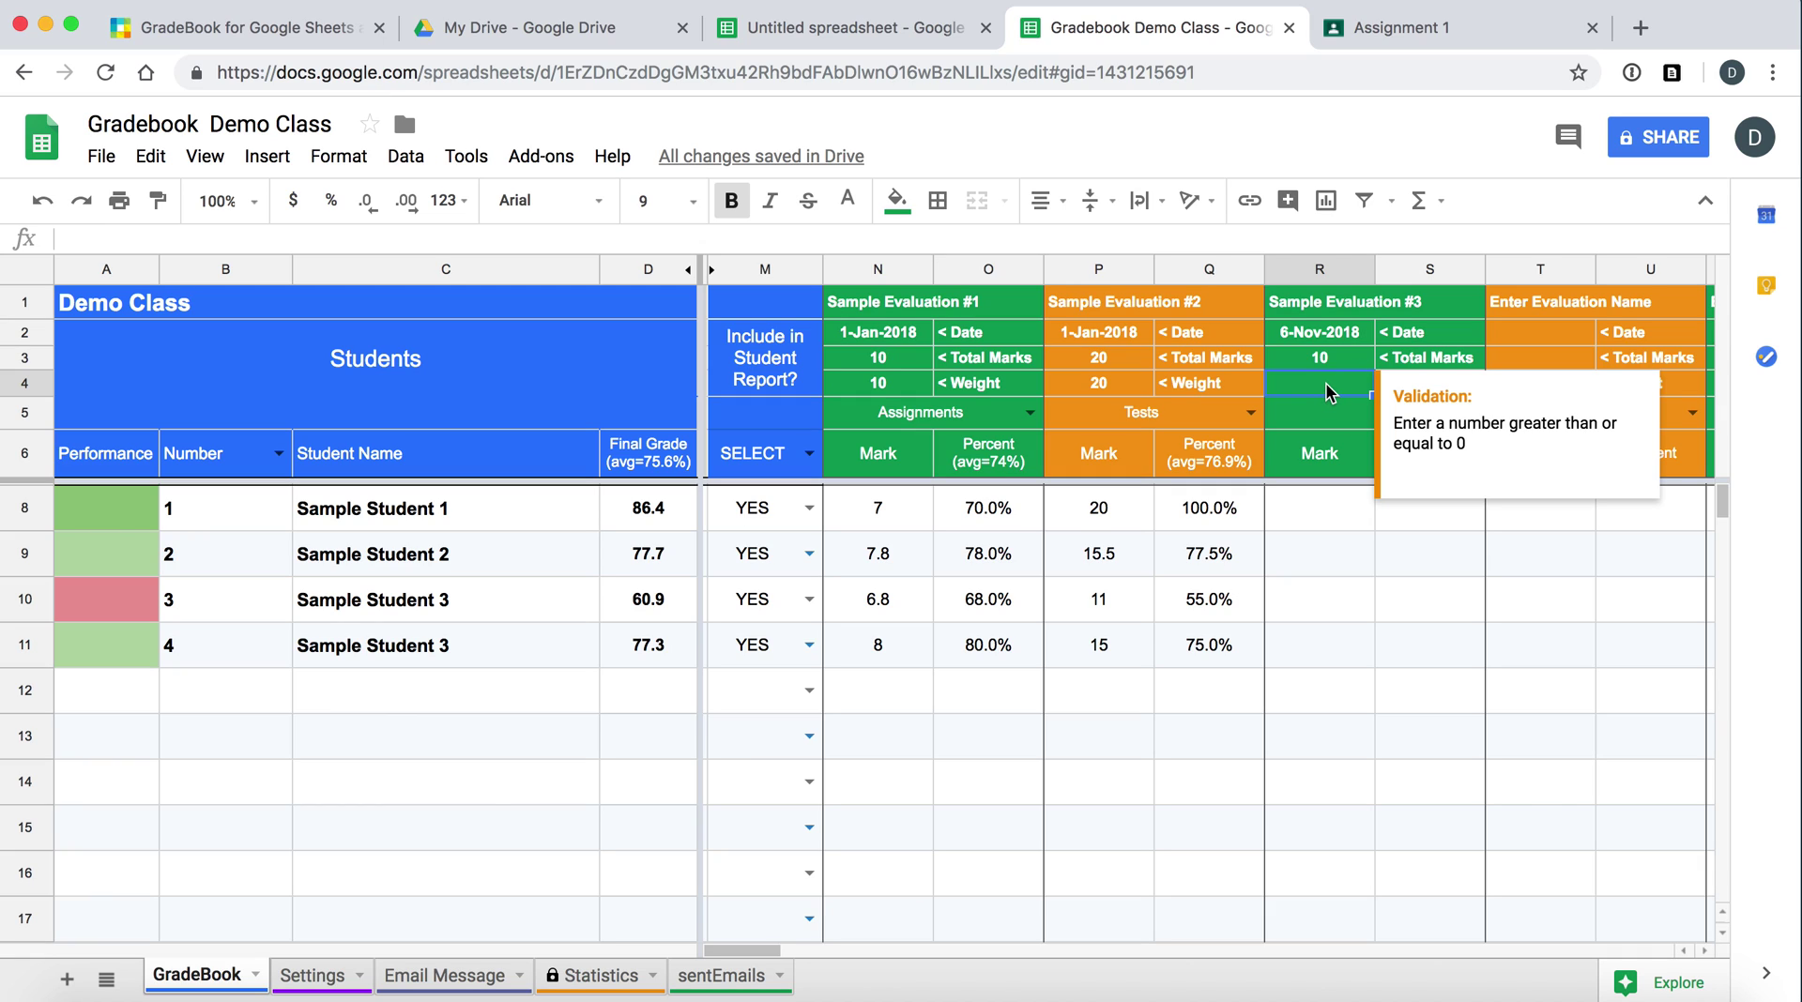
- Assign Sample Evaluation #3 to the Quizzes category and give it a weight of 10
click(1339, 394)
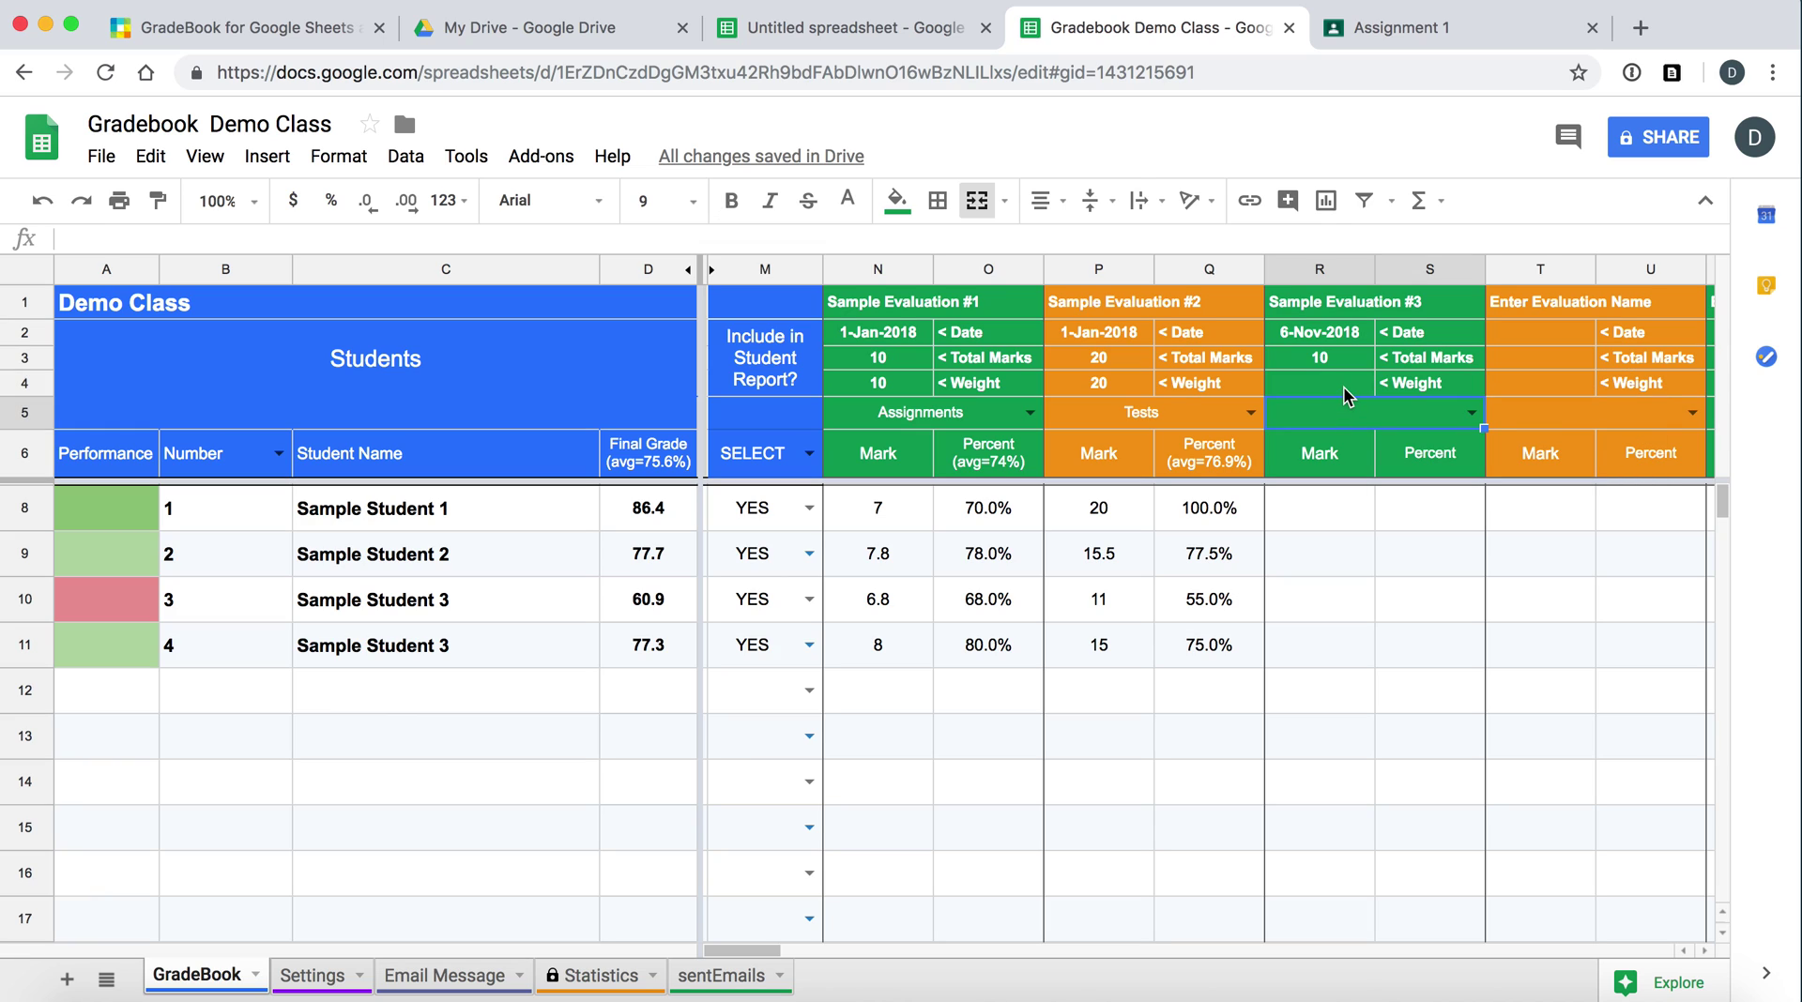
click(1471, 413)
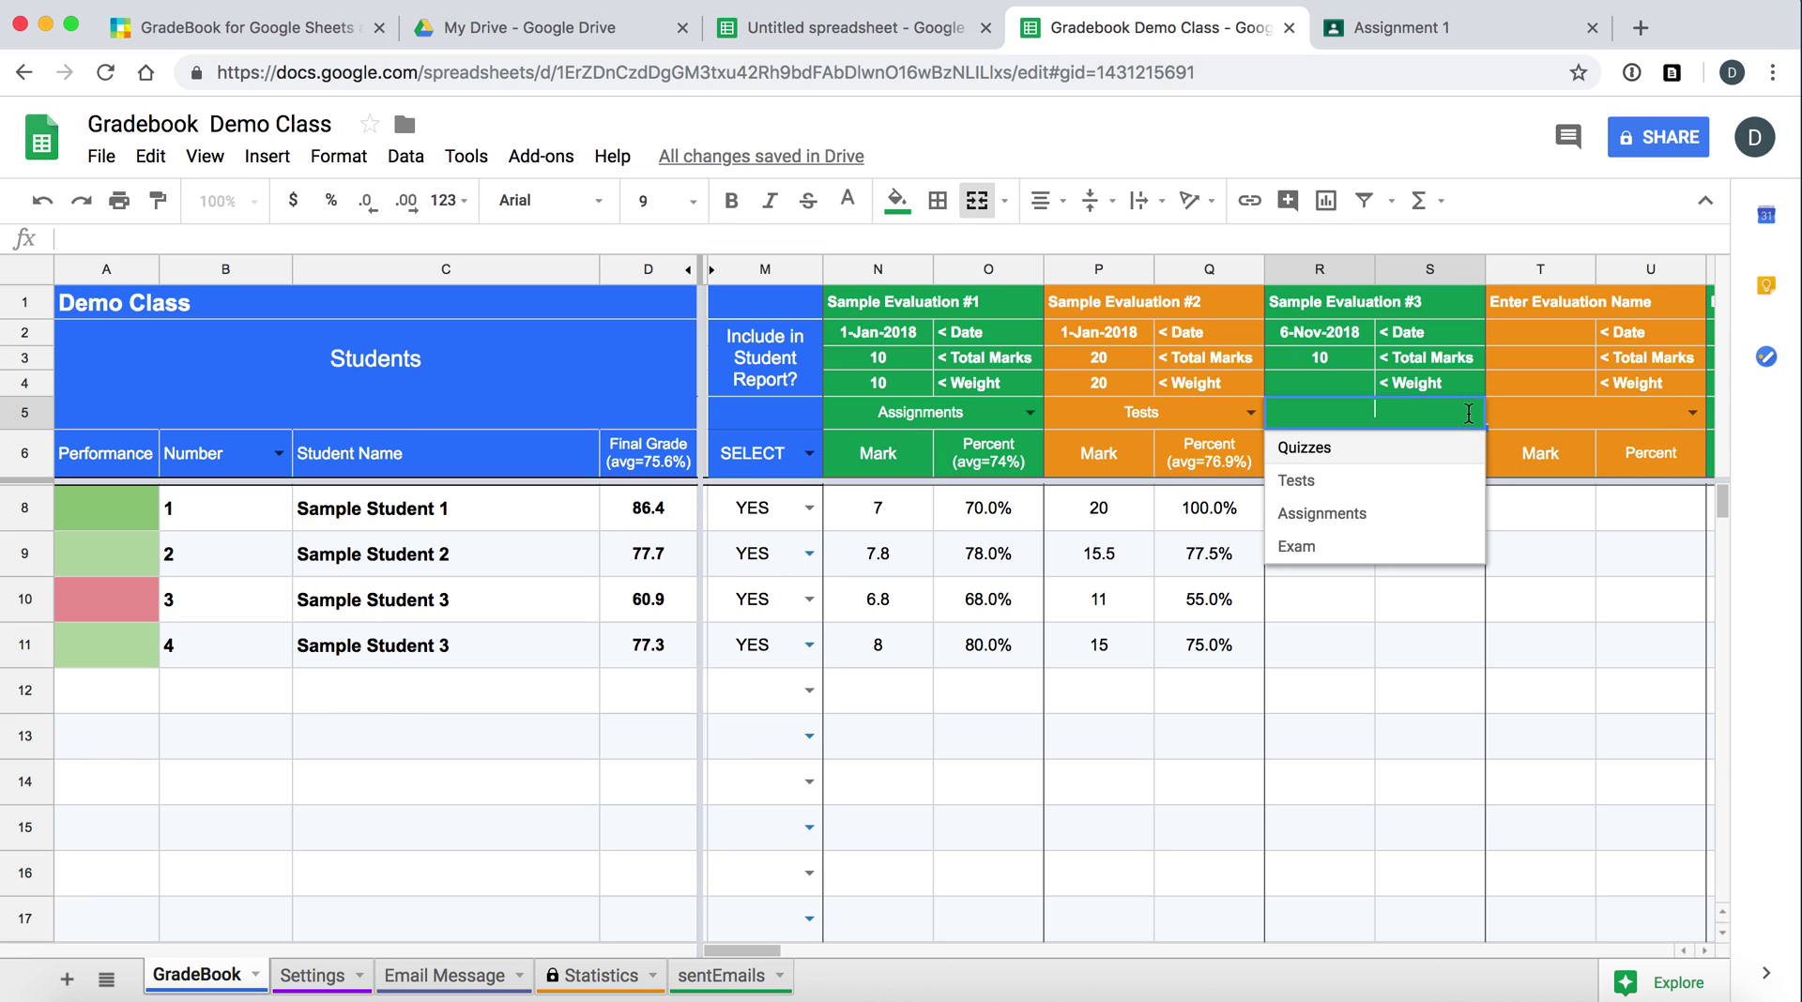
click(1406, 448)
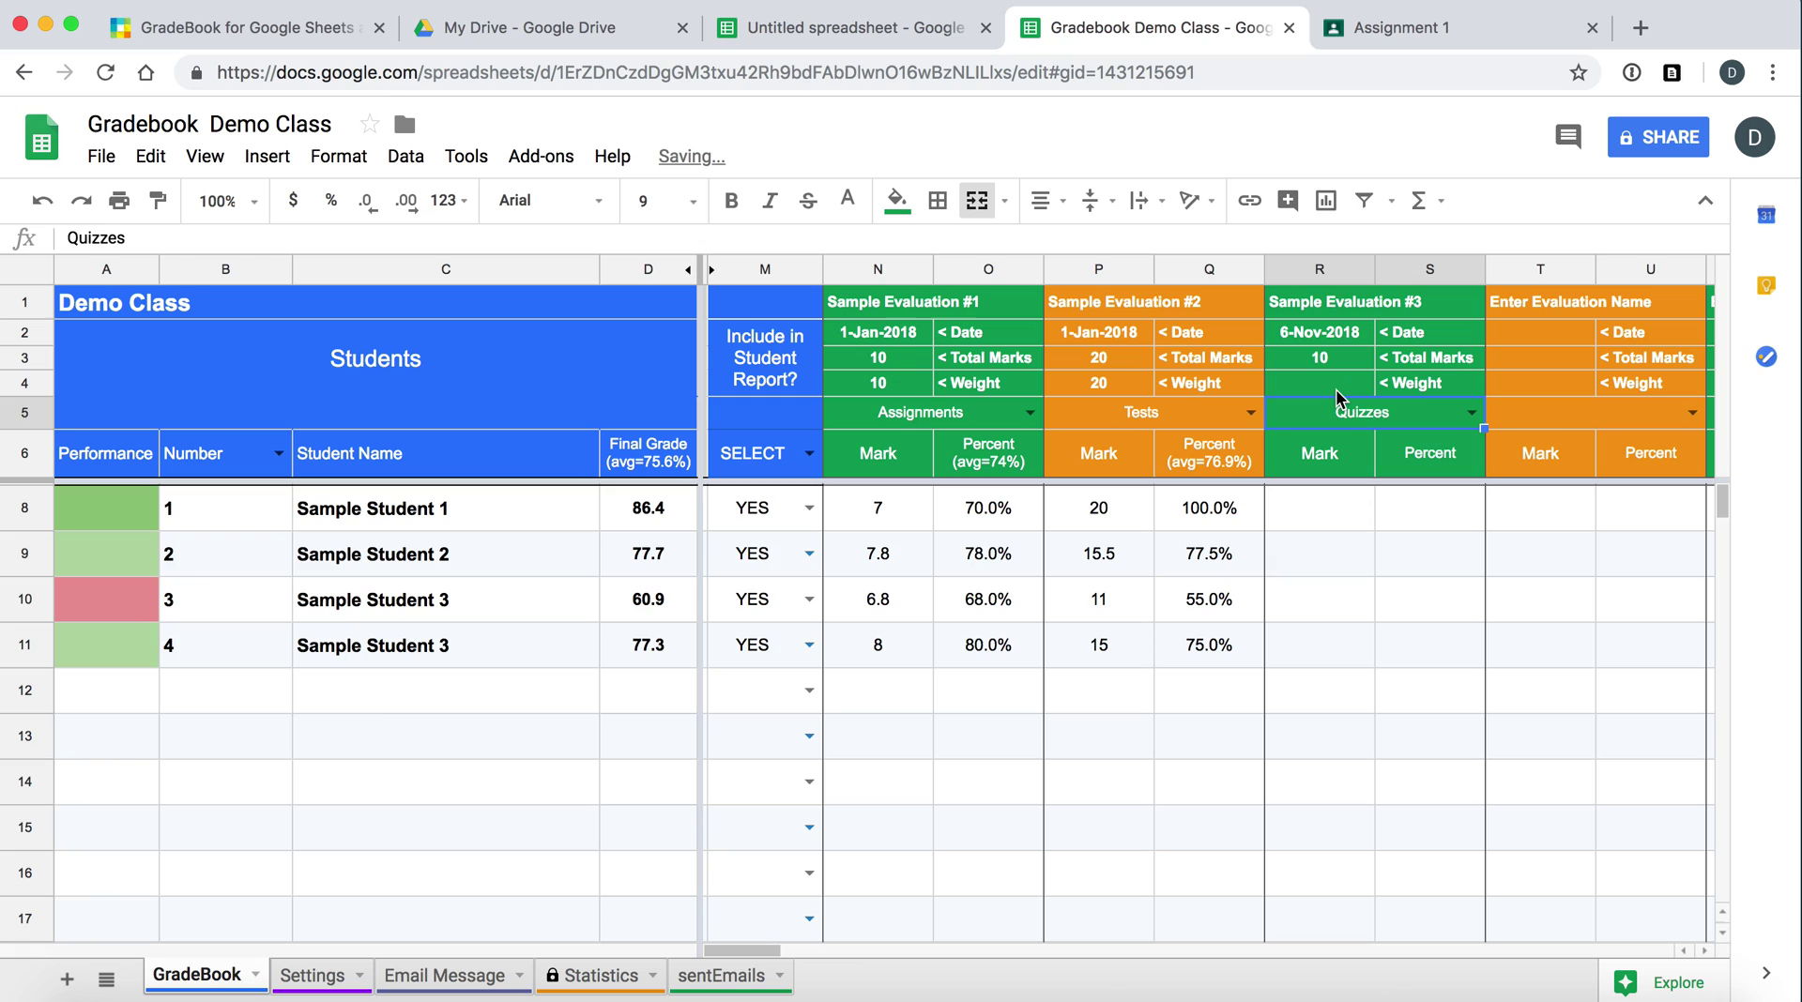
click(1332, 381)
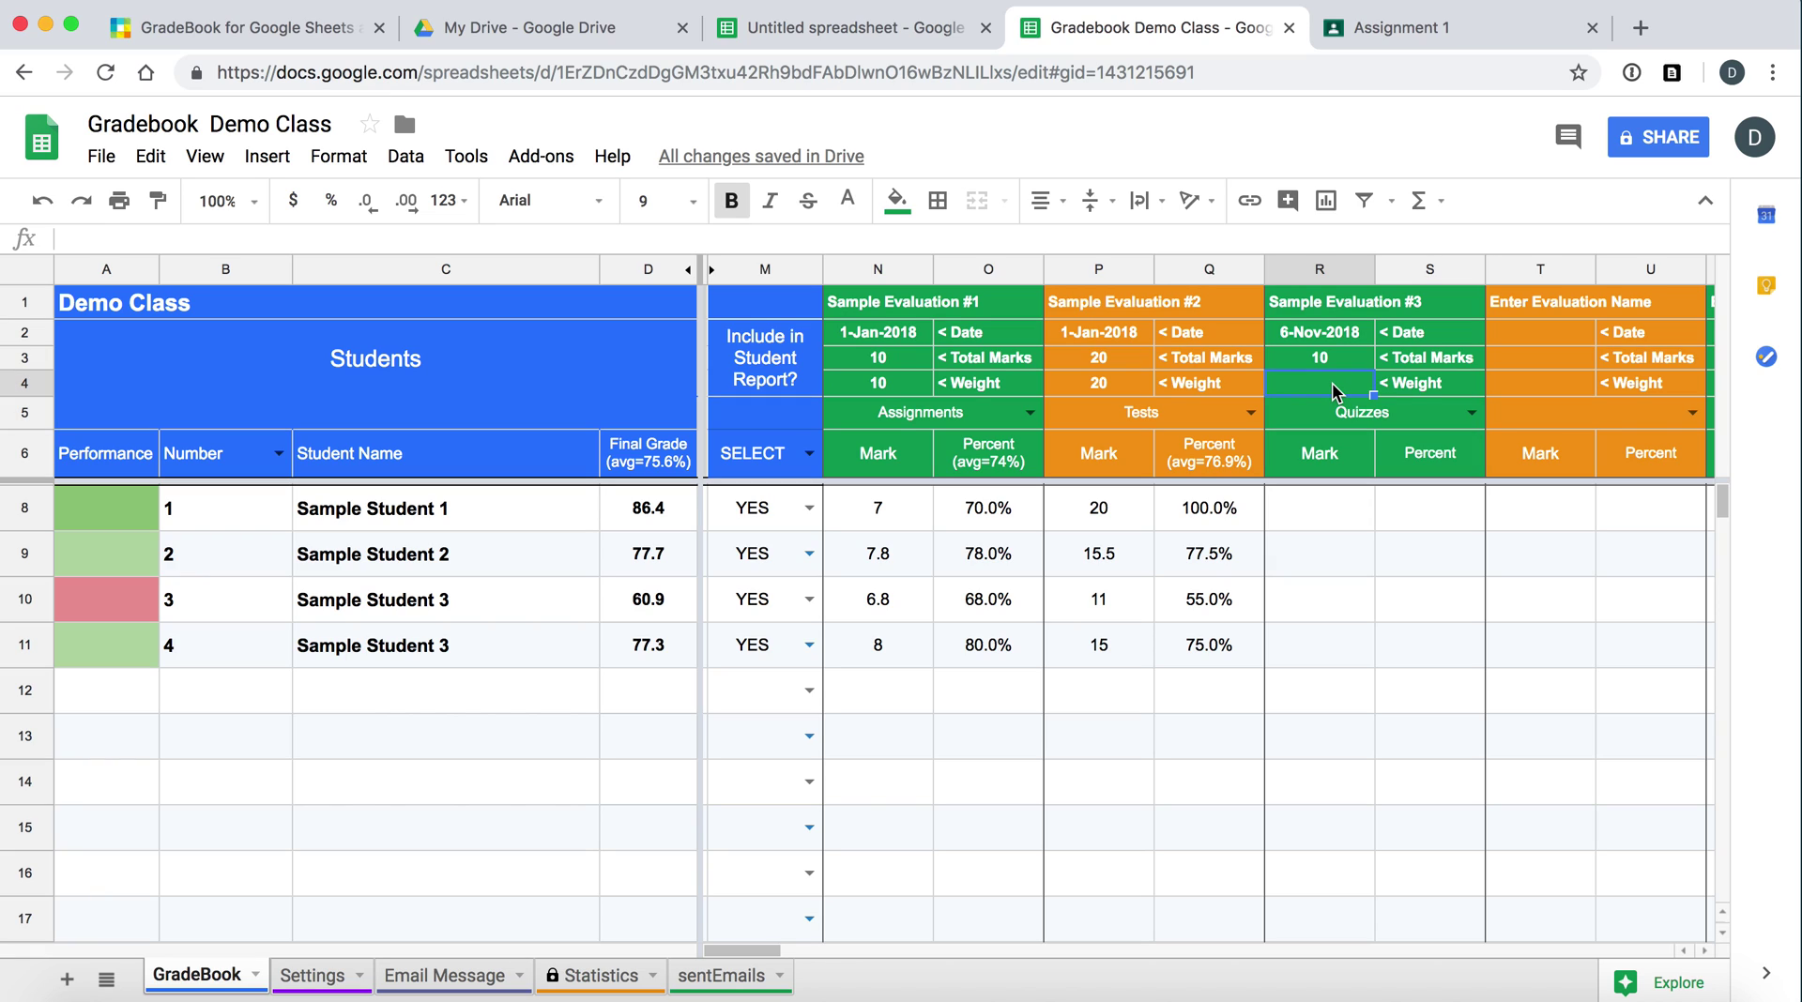
text(10)
- Enter the Sample Evaluation #3 marks 10, 9, 8 and 1 for students 1 to 4
click(1338, 513)
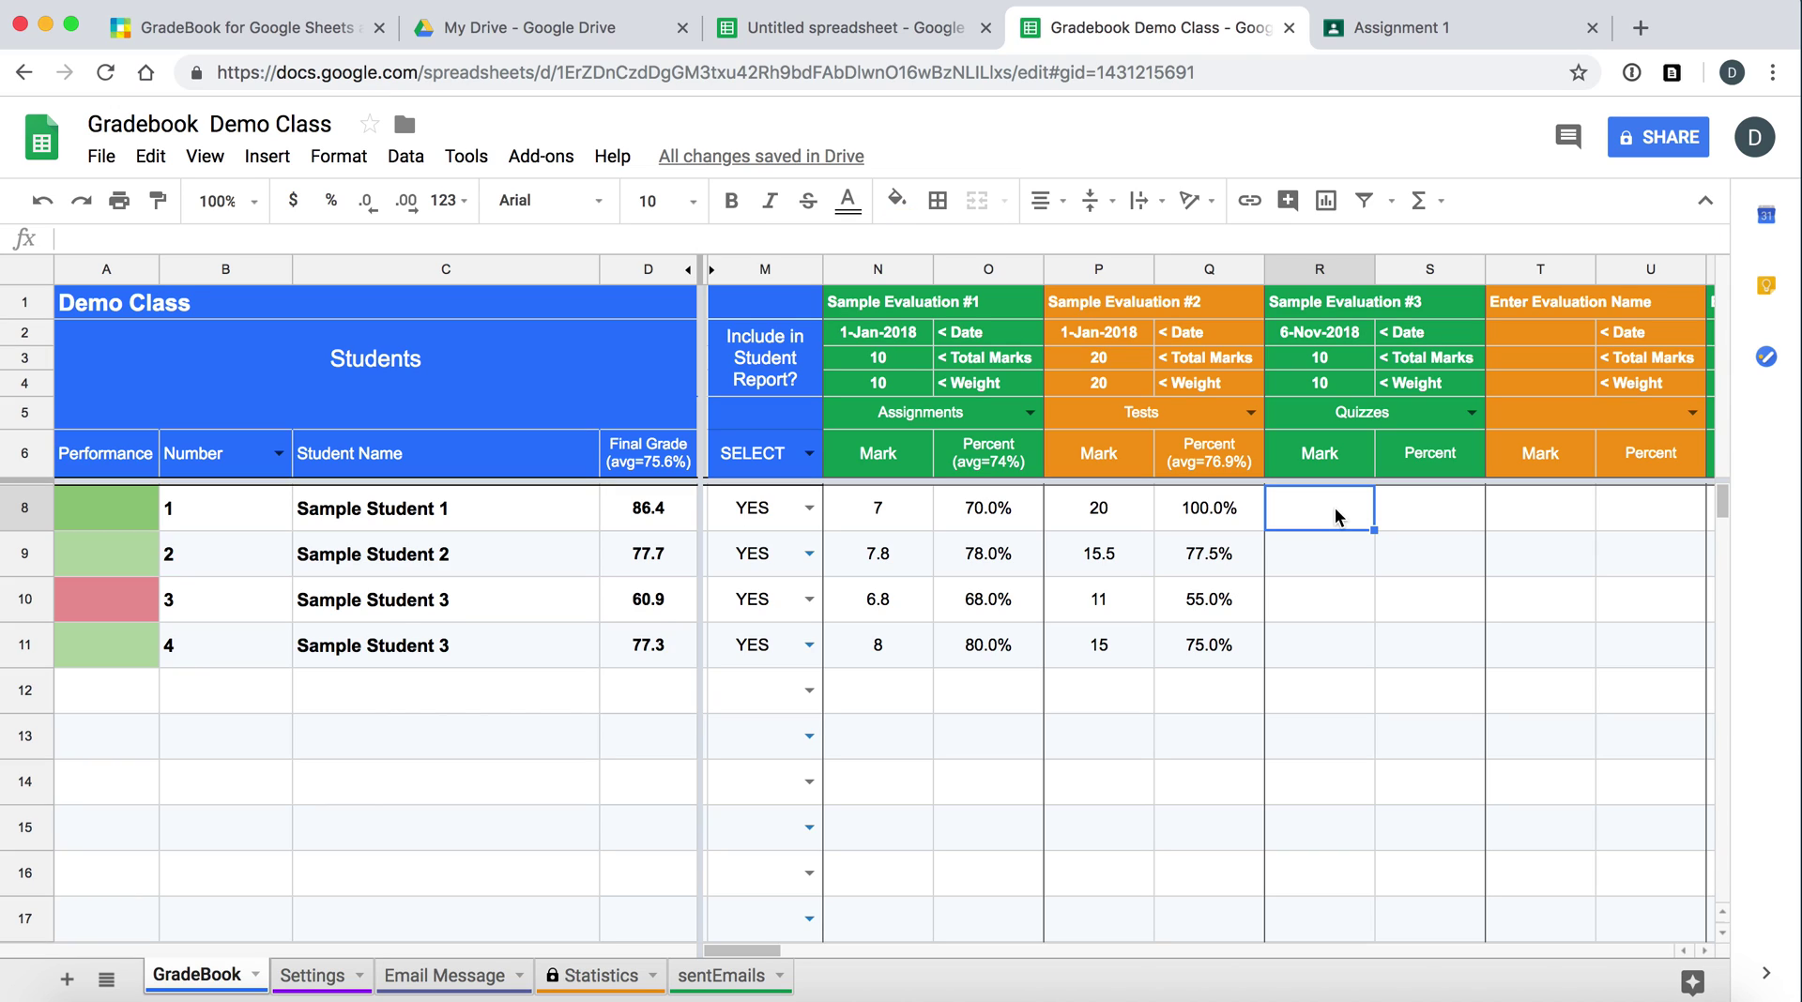
text(10)
key(Return)
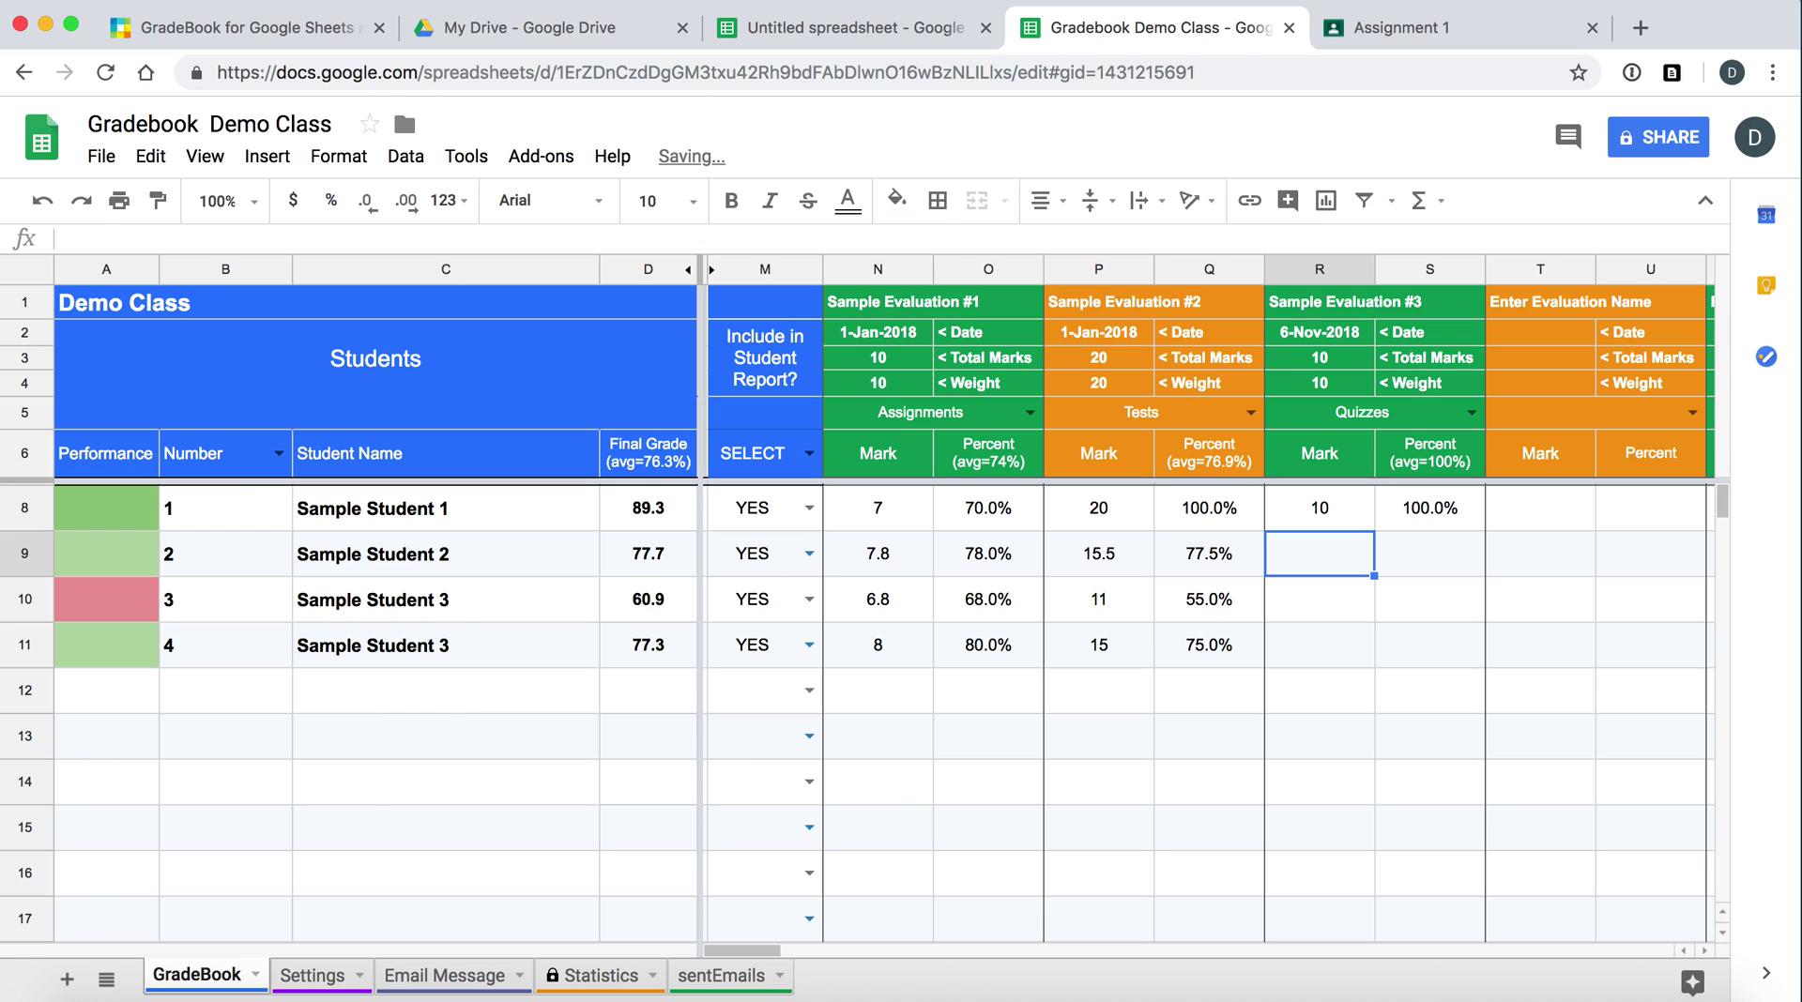
text(9)
key(Return)
text(8)
key(Return)
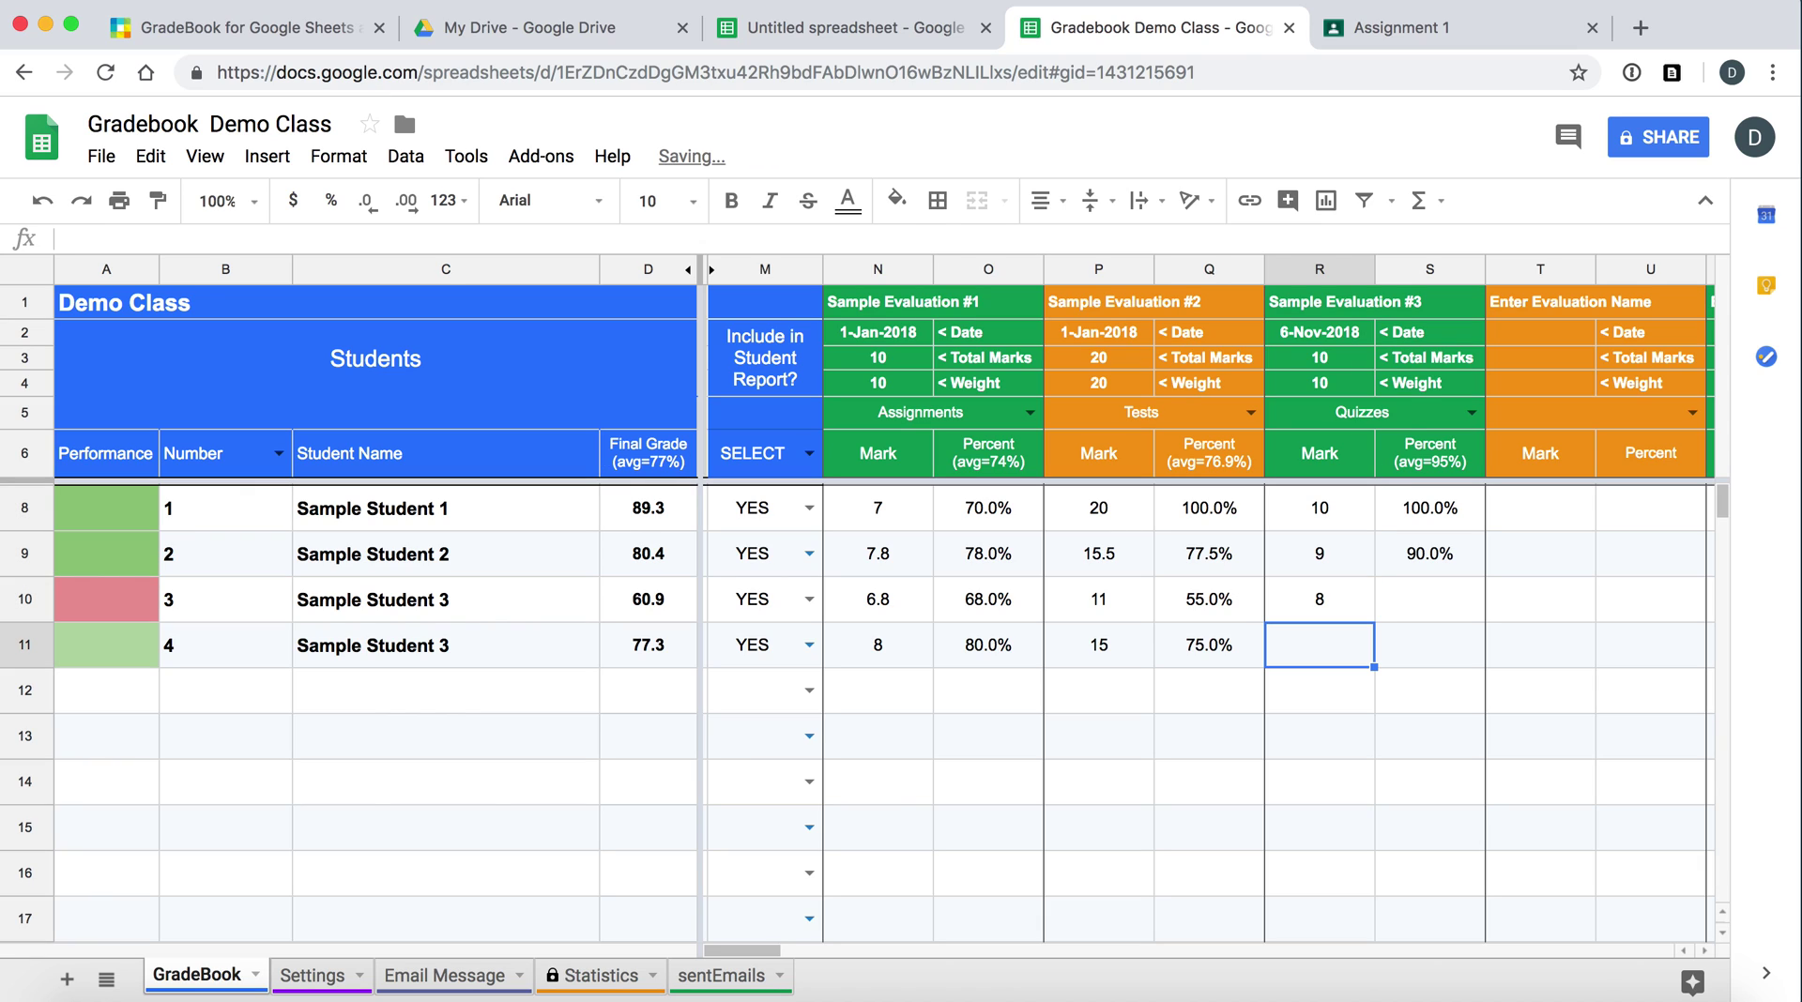
text(1)
key(Return)
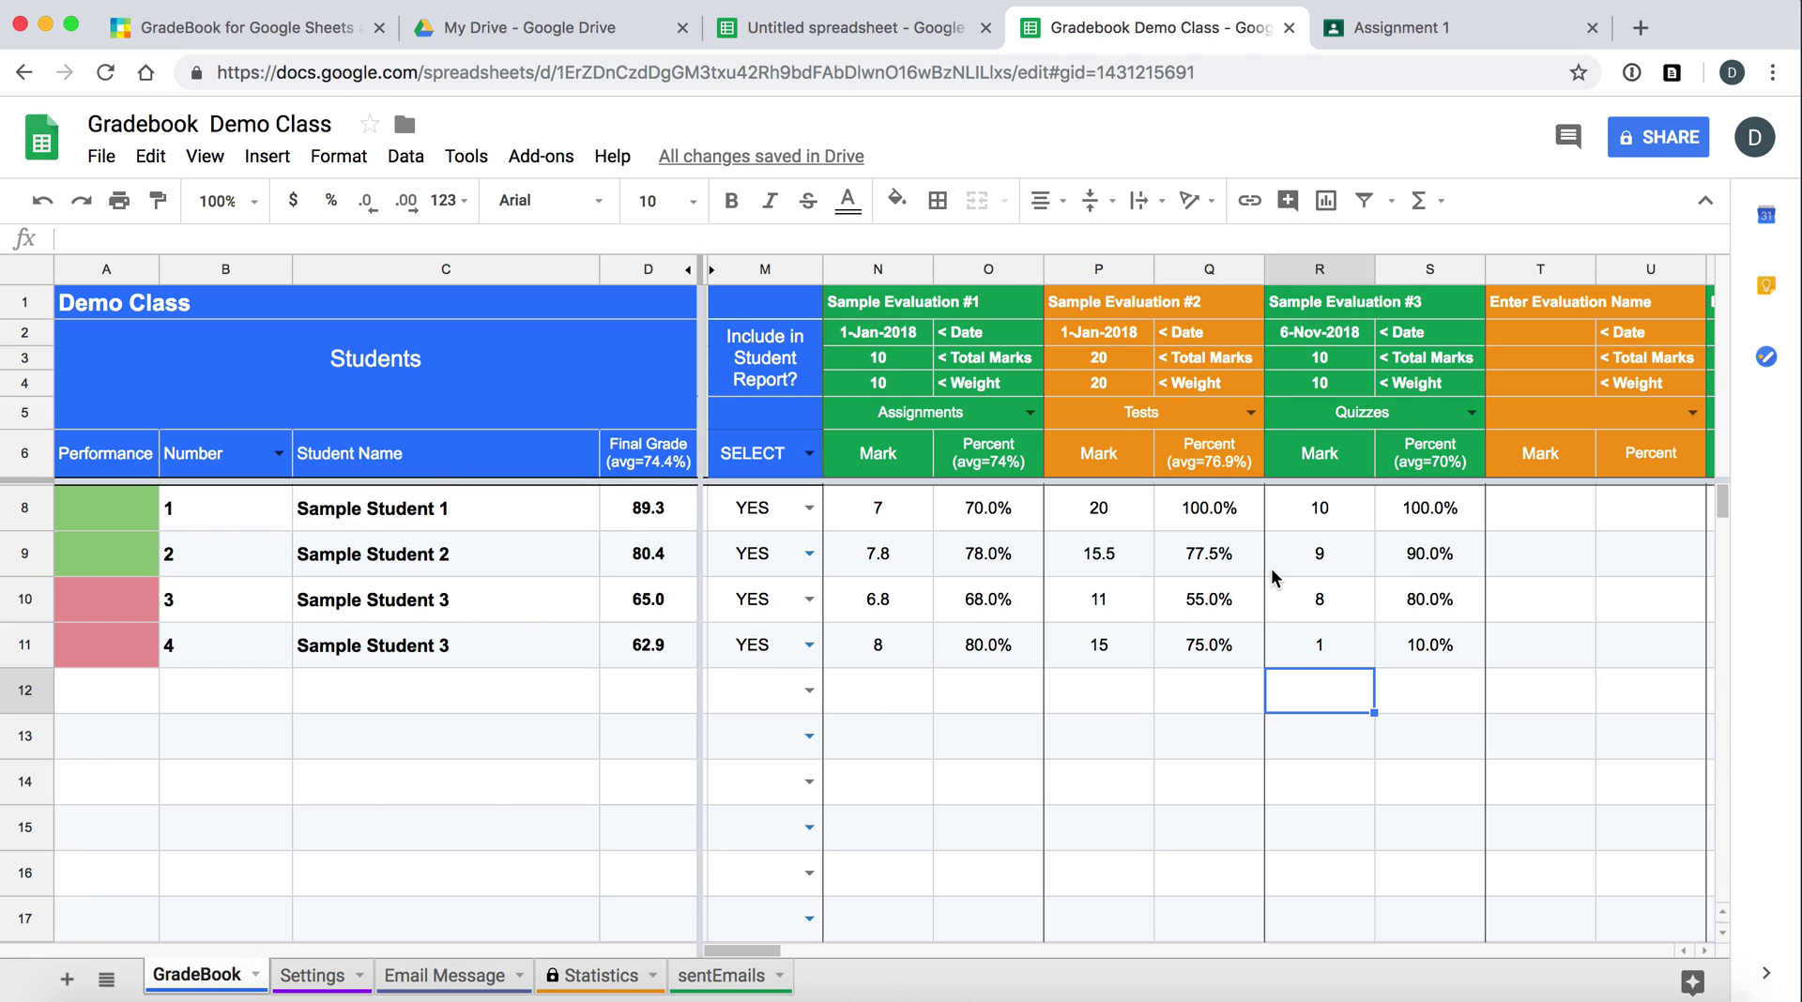
- Enable the full menu of the GradeBook for Google Sheets & Classroom add-on
click(543, 157)
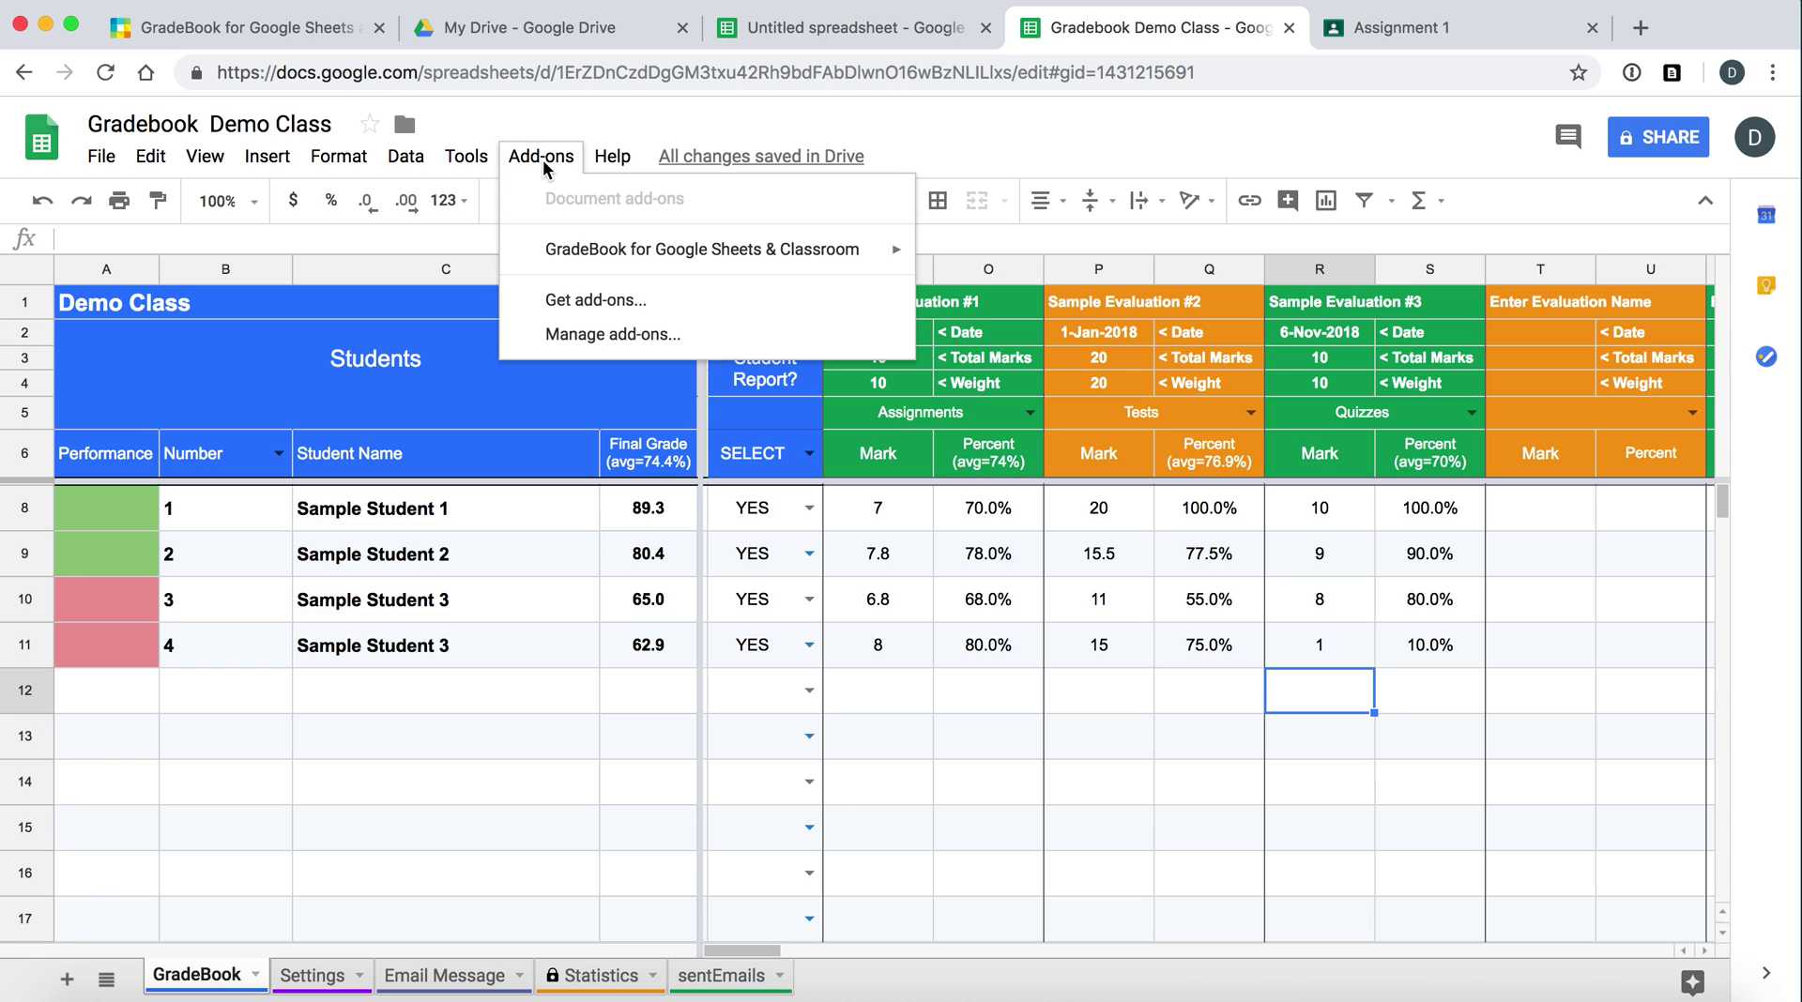
mouse_move(603, 271)
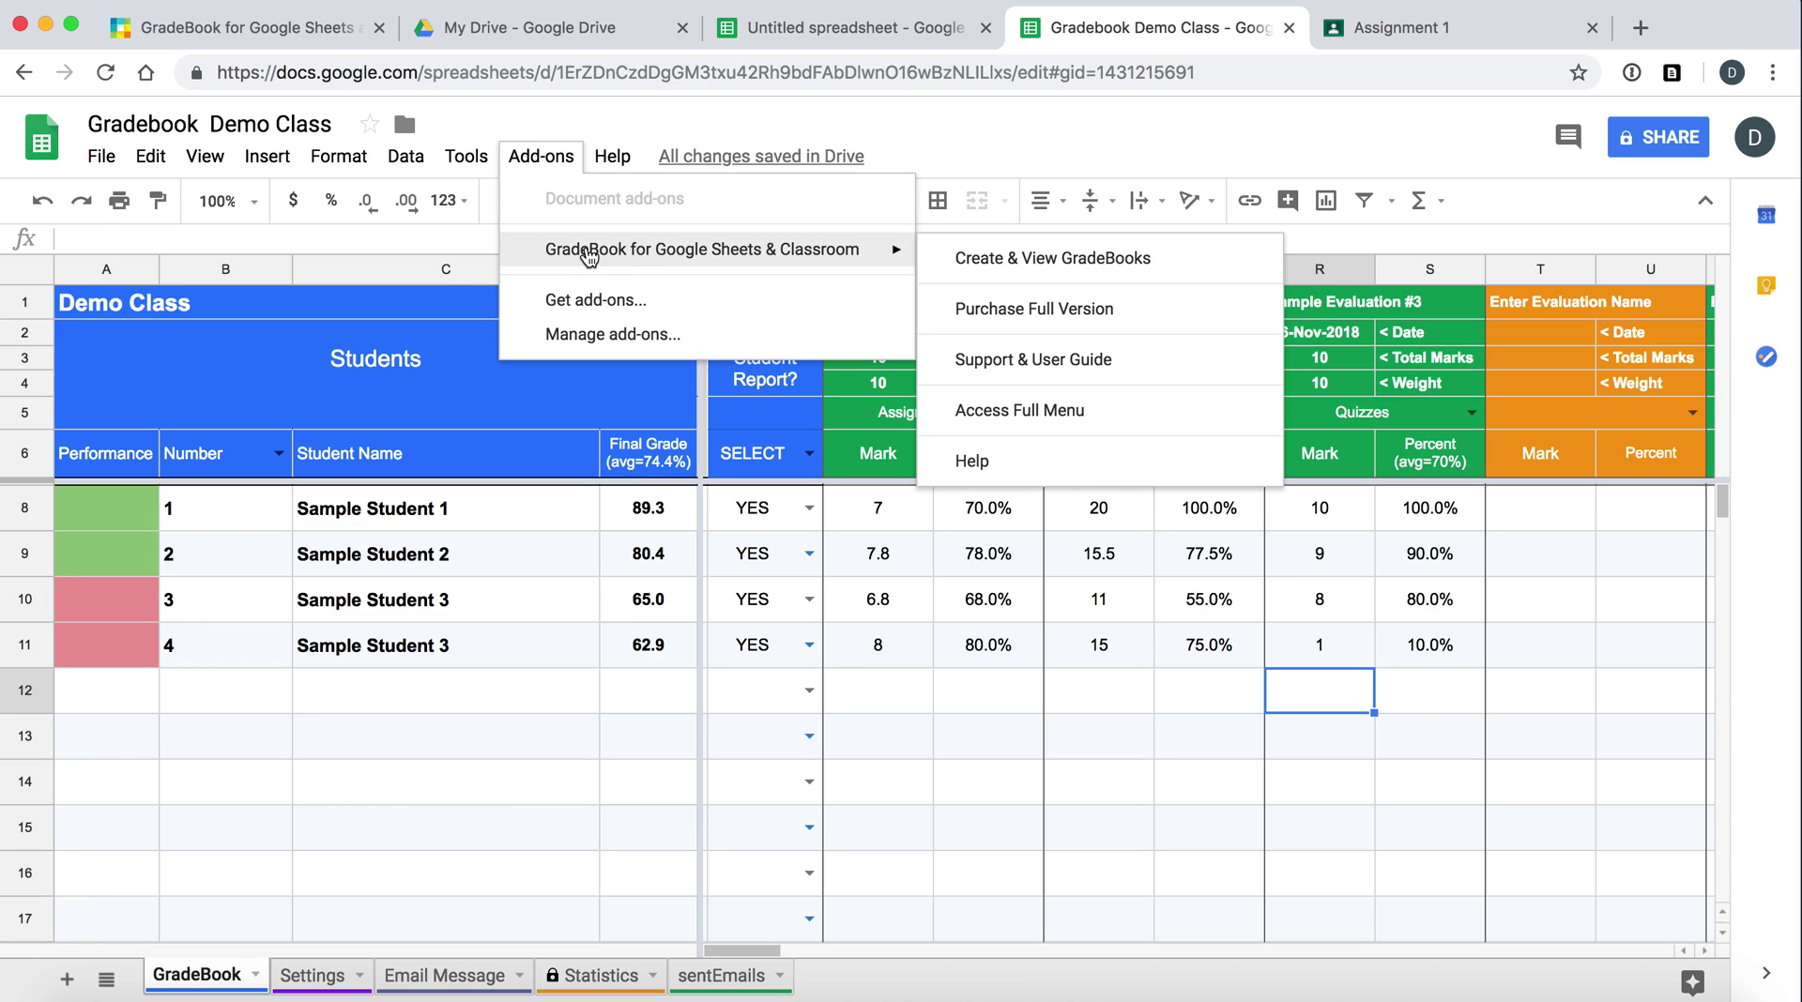
click(1045, 407)
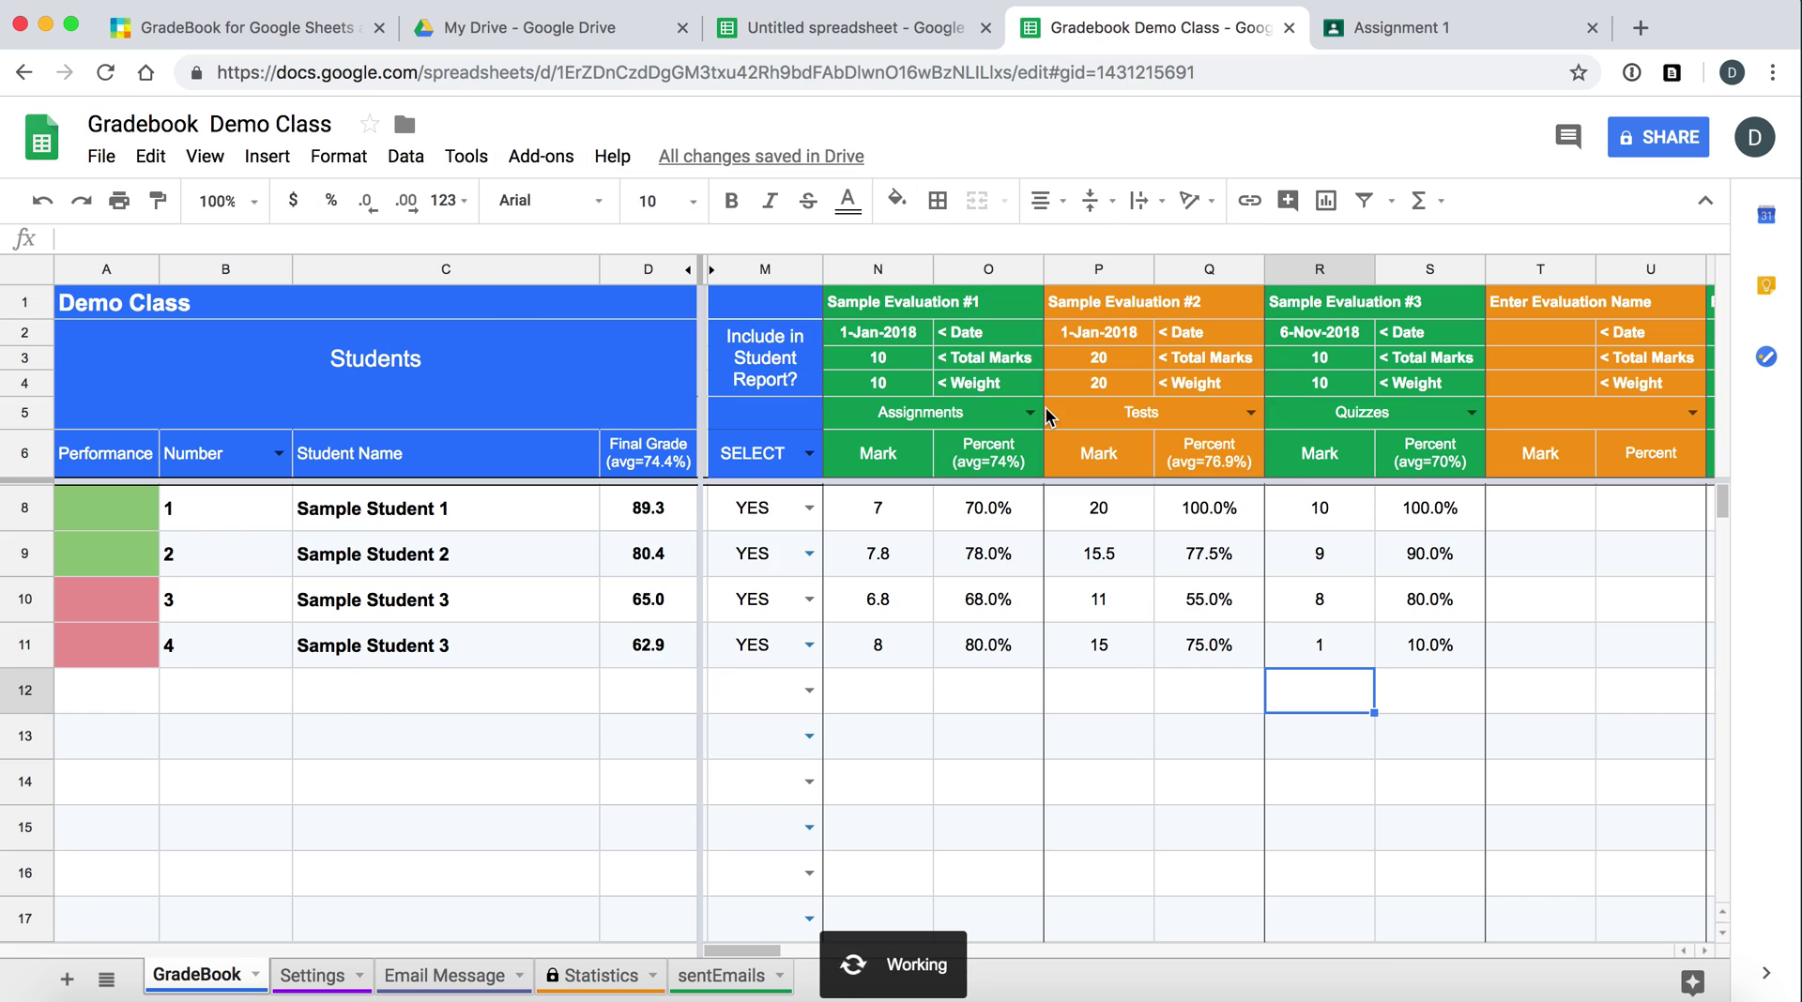
- Open the add-on's Google Classroom import, choose Demo 1 Class as the course and update the grades
click(520, 160)
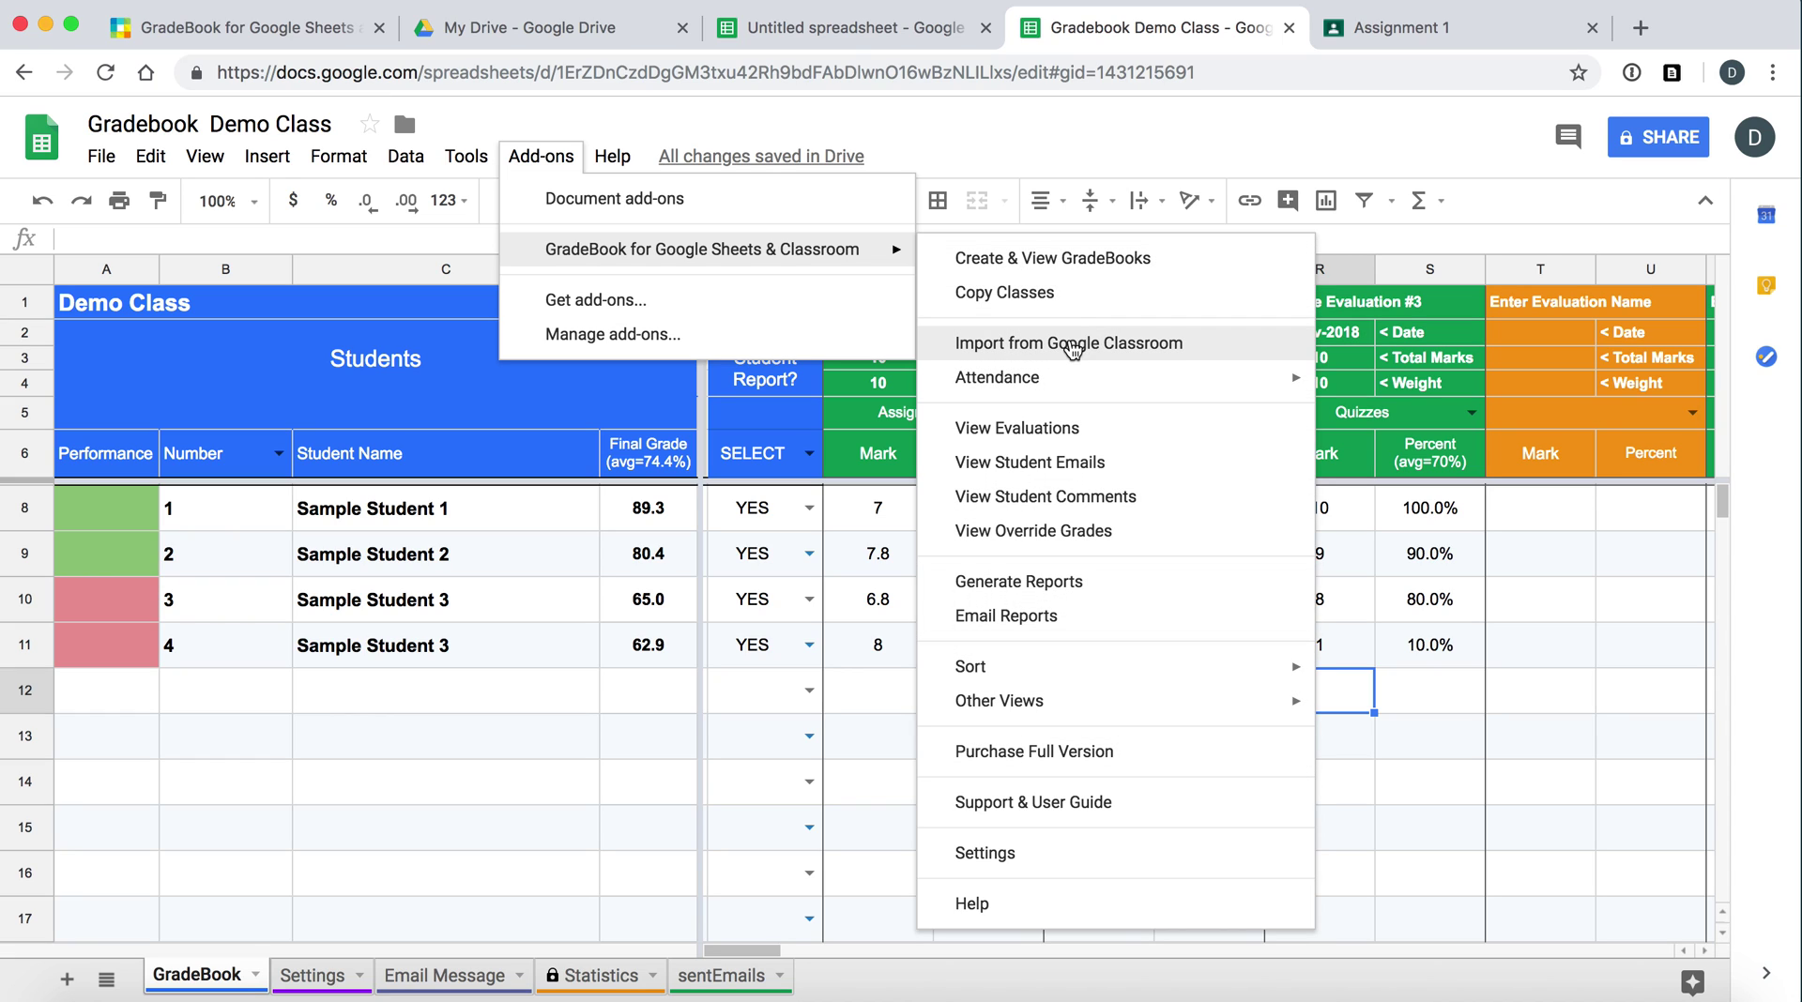
click(1094, 352)
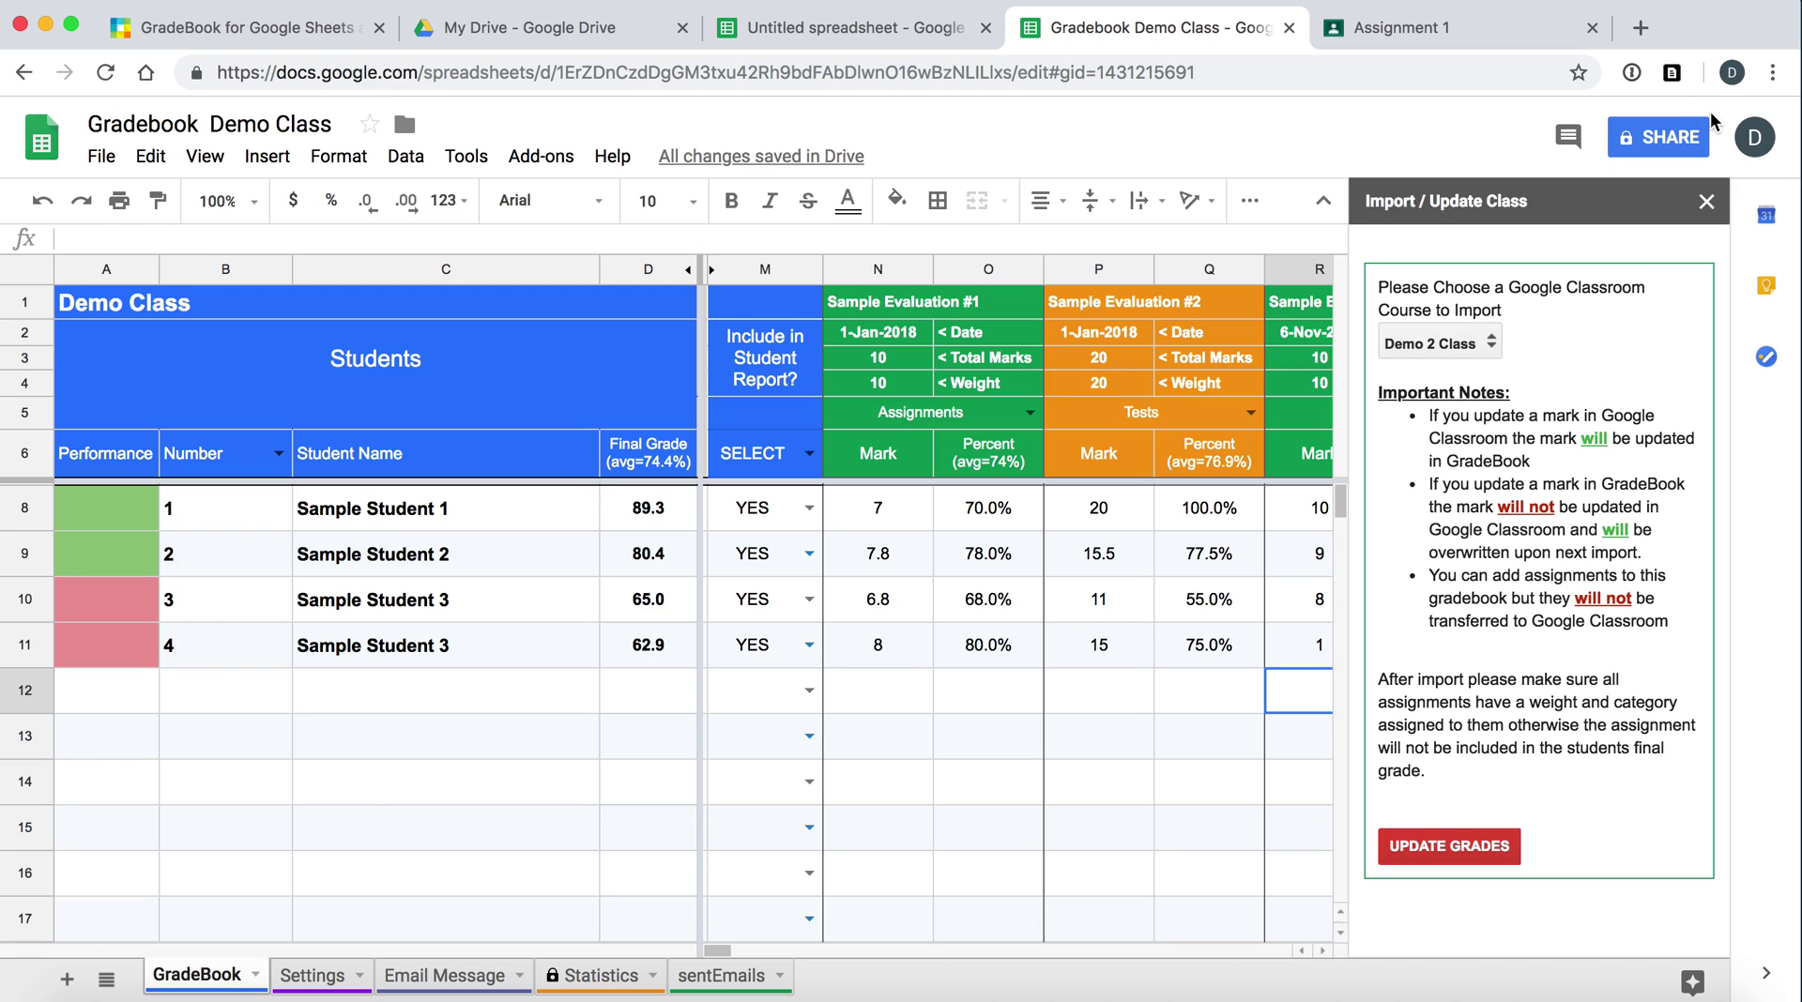
click(1492, 345)
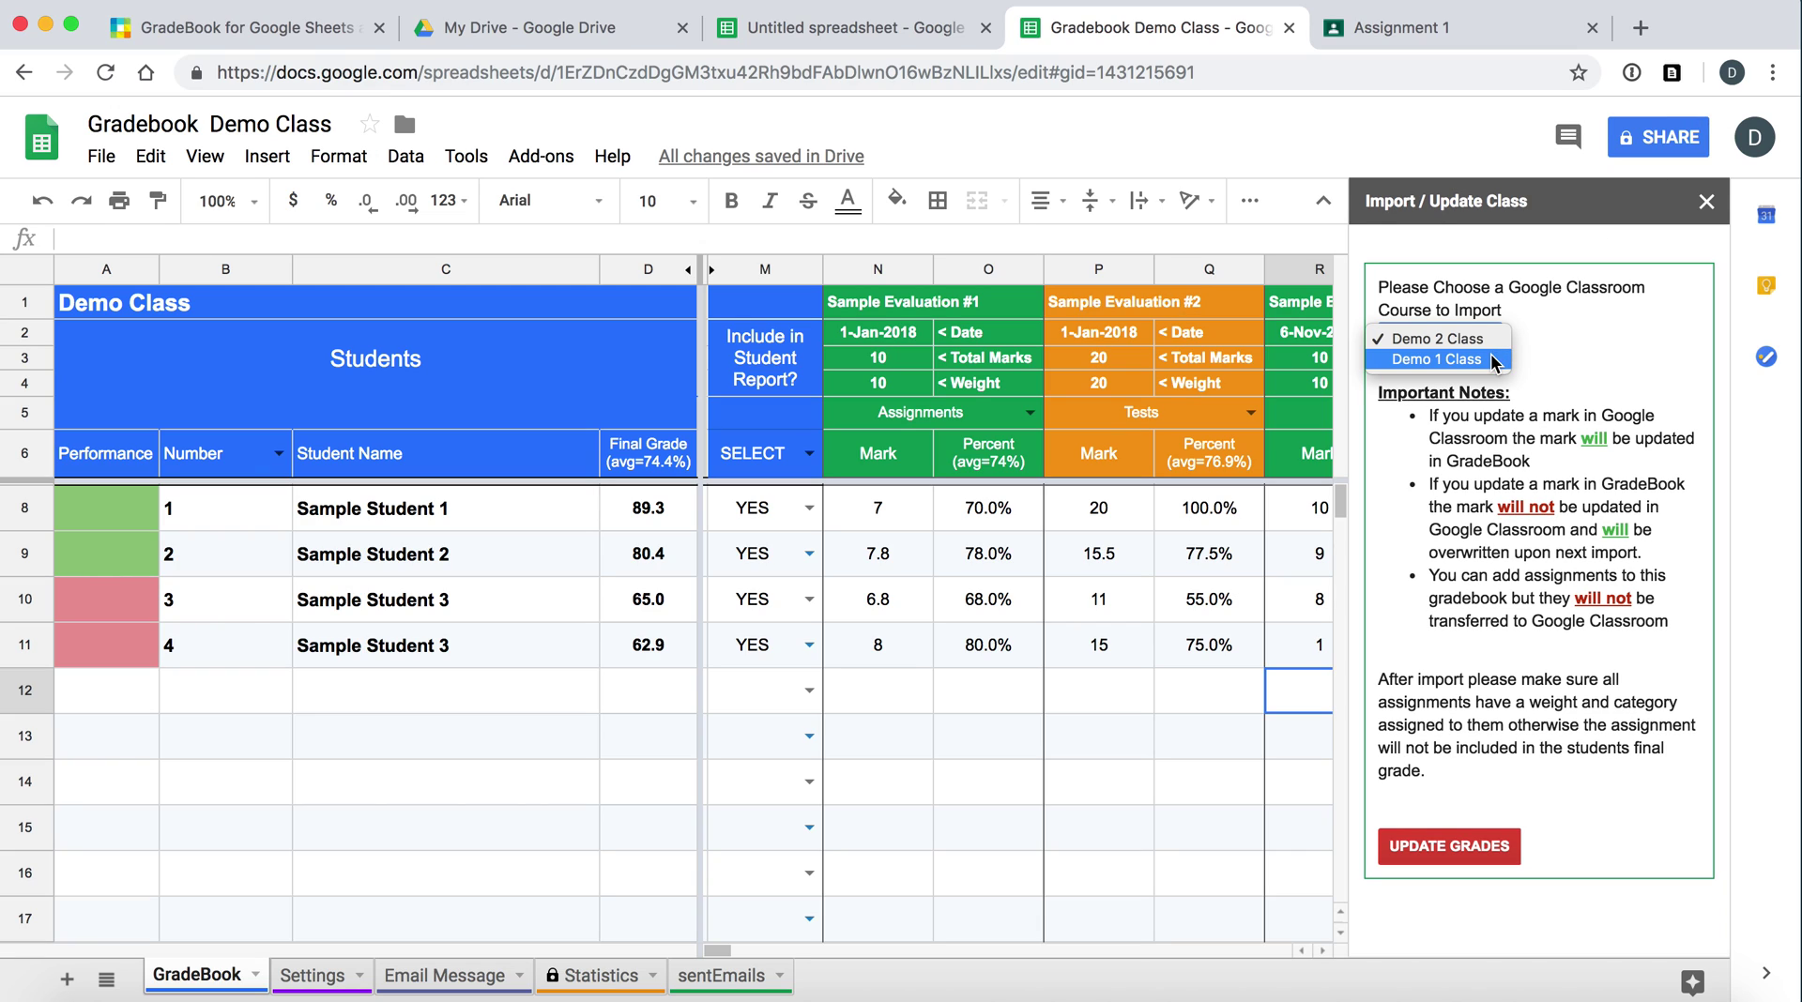
click(1492, 359)
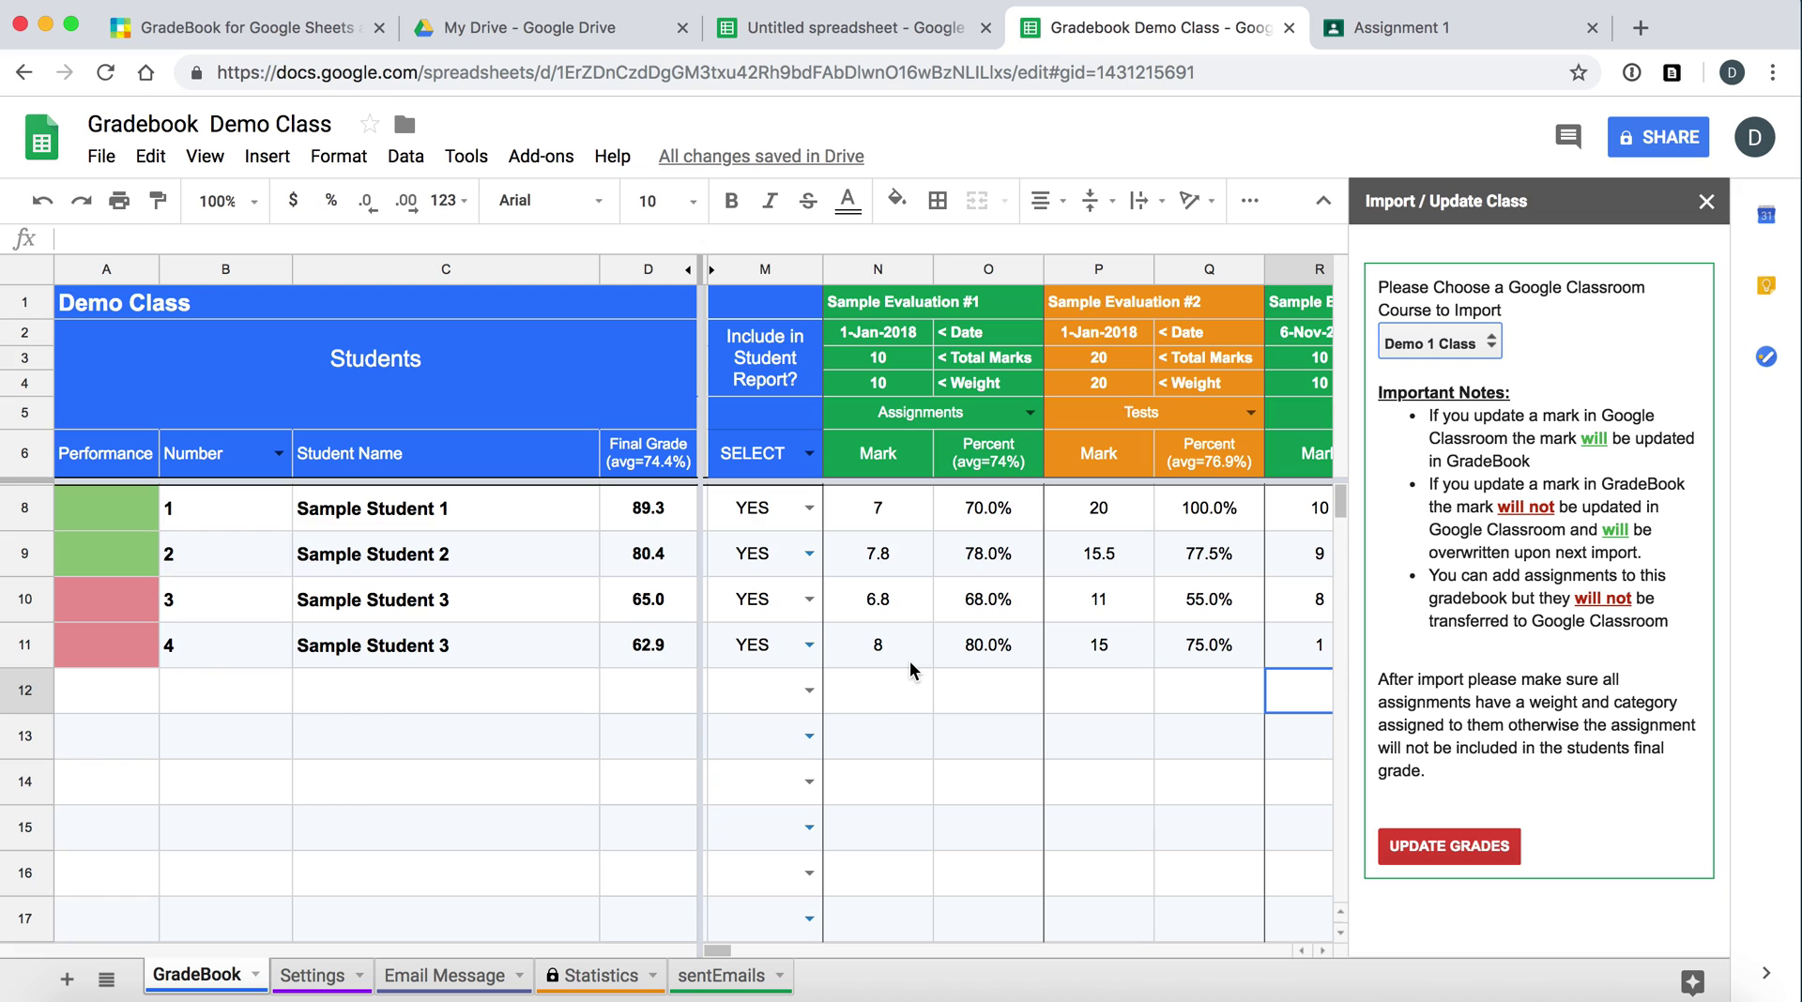
scroll(967, 336, right, 5)
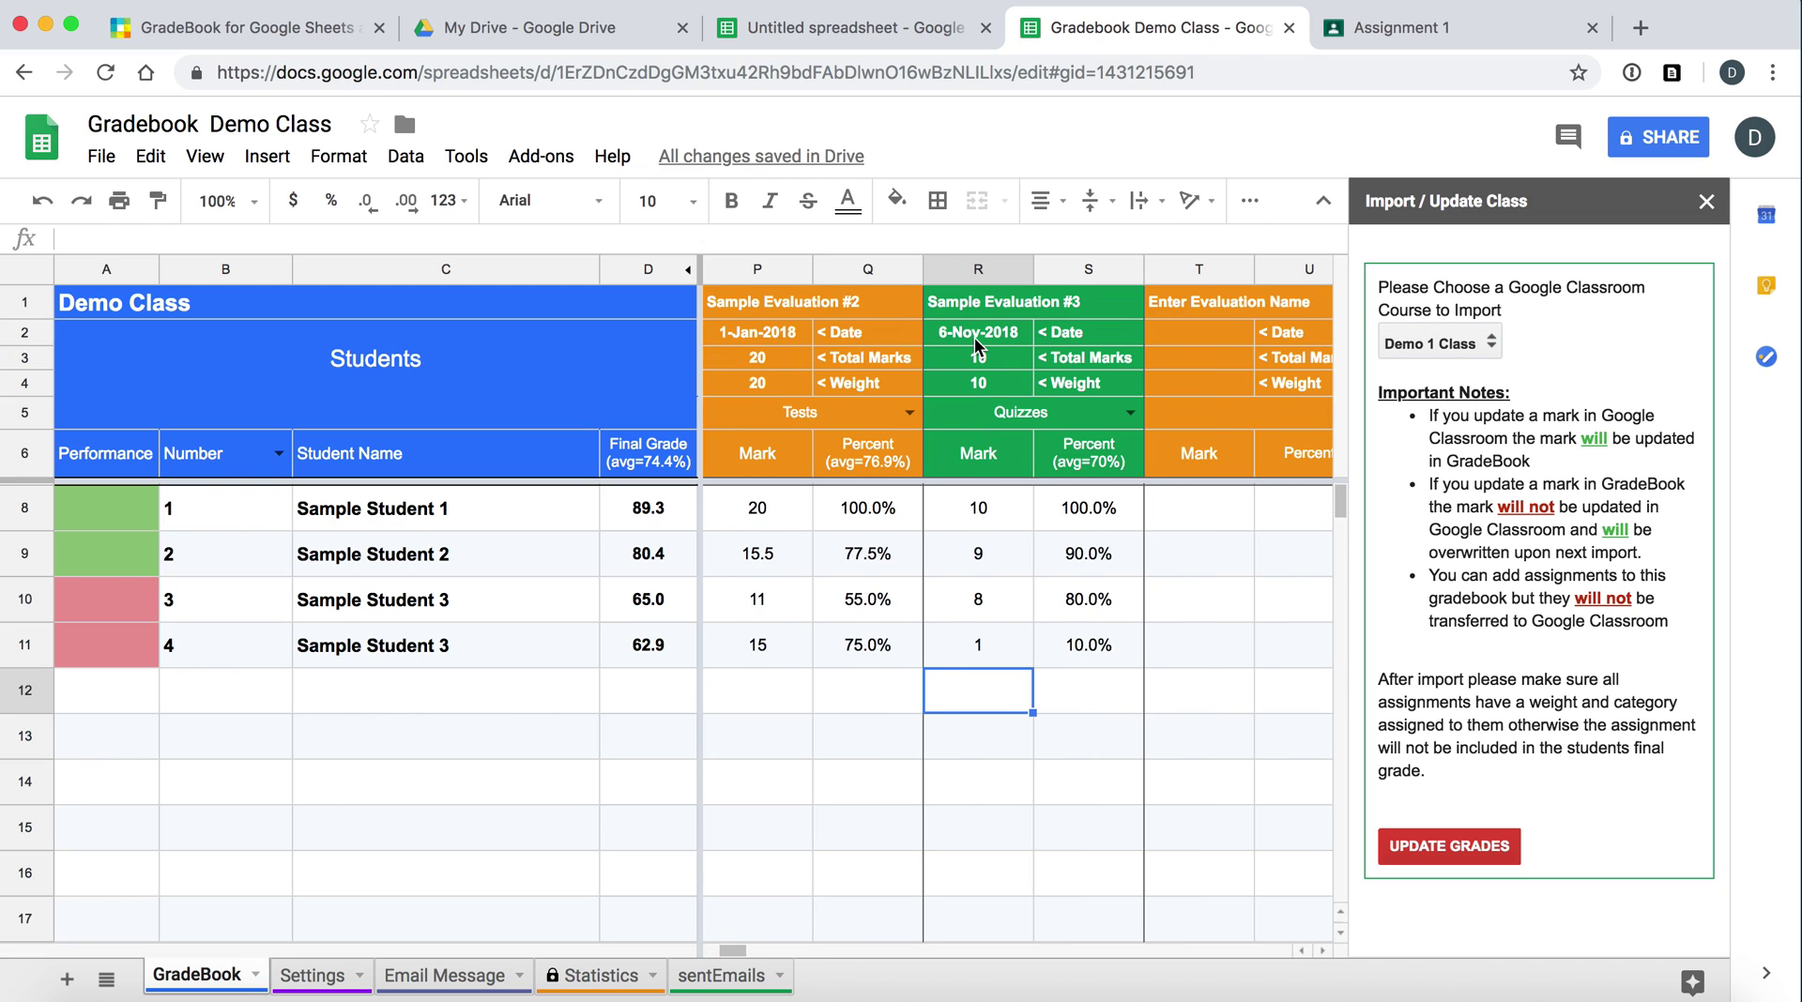
click(1181, 305)
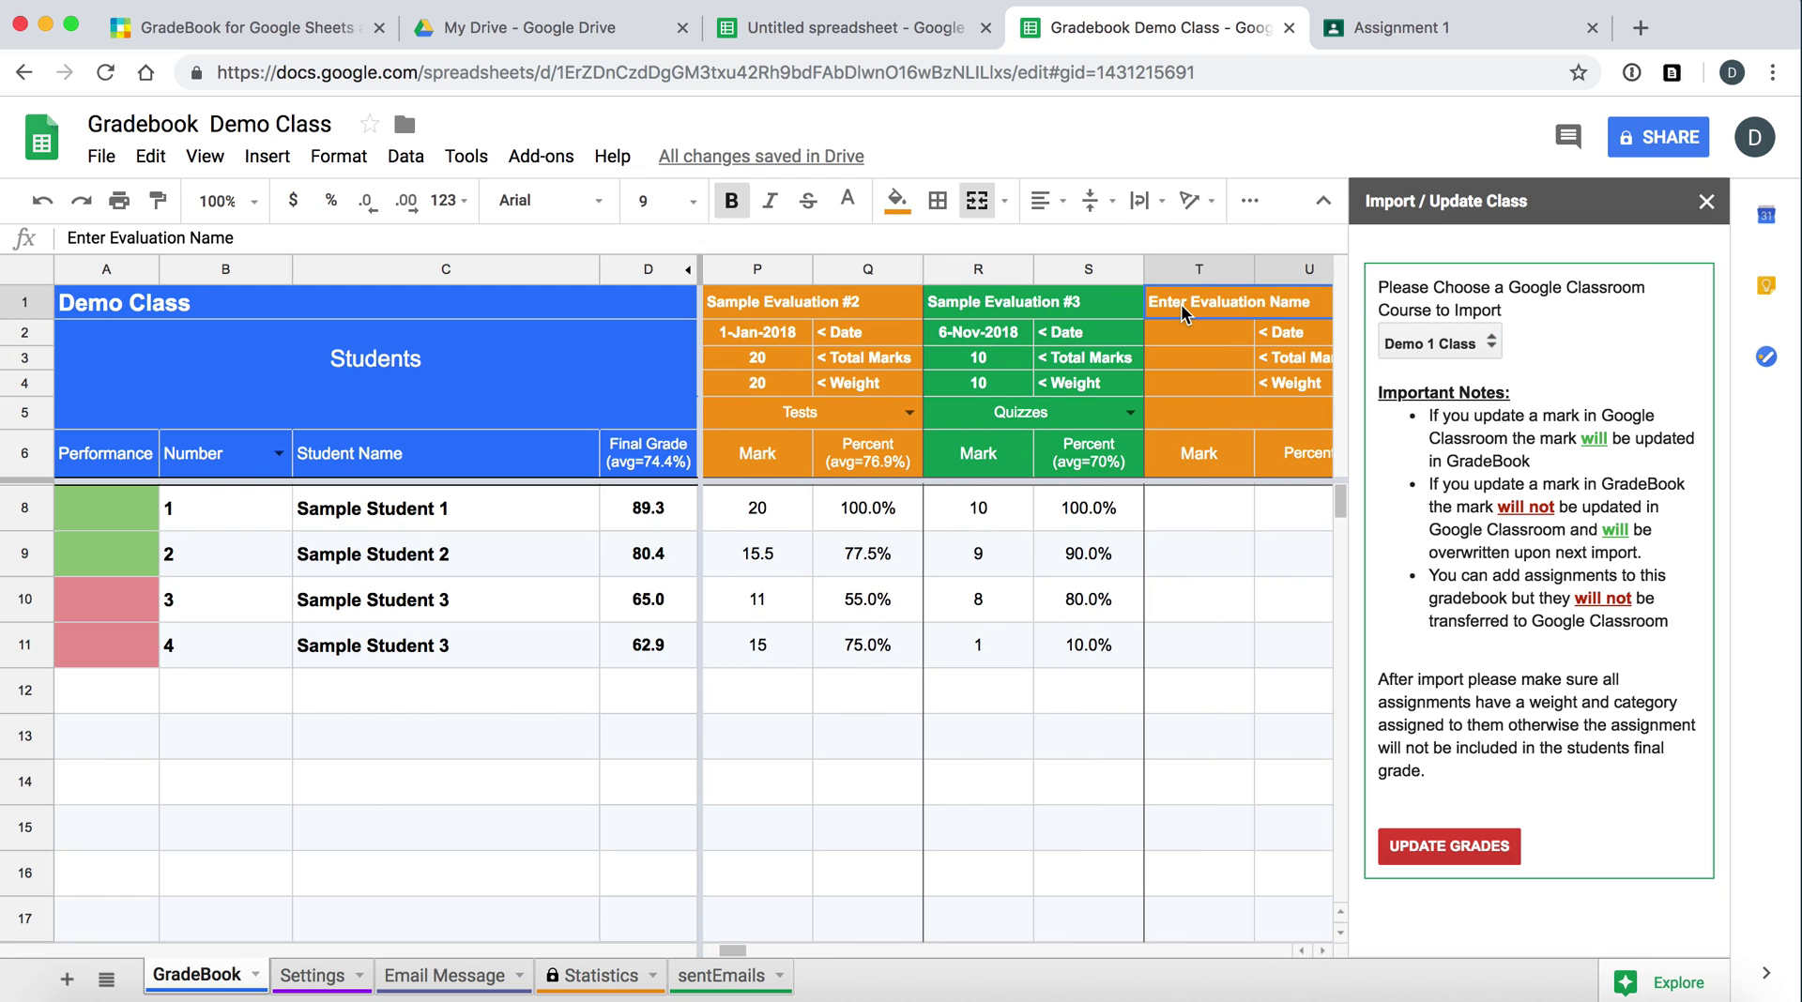
click(1478, 843)
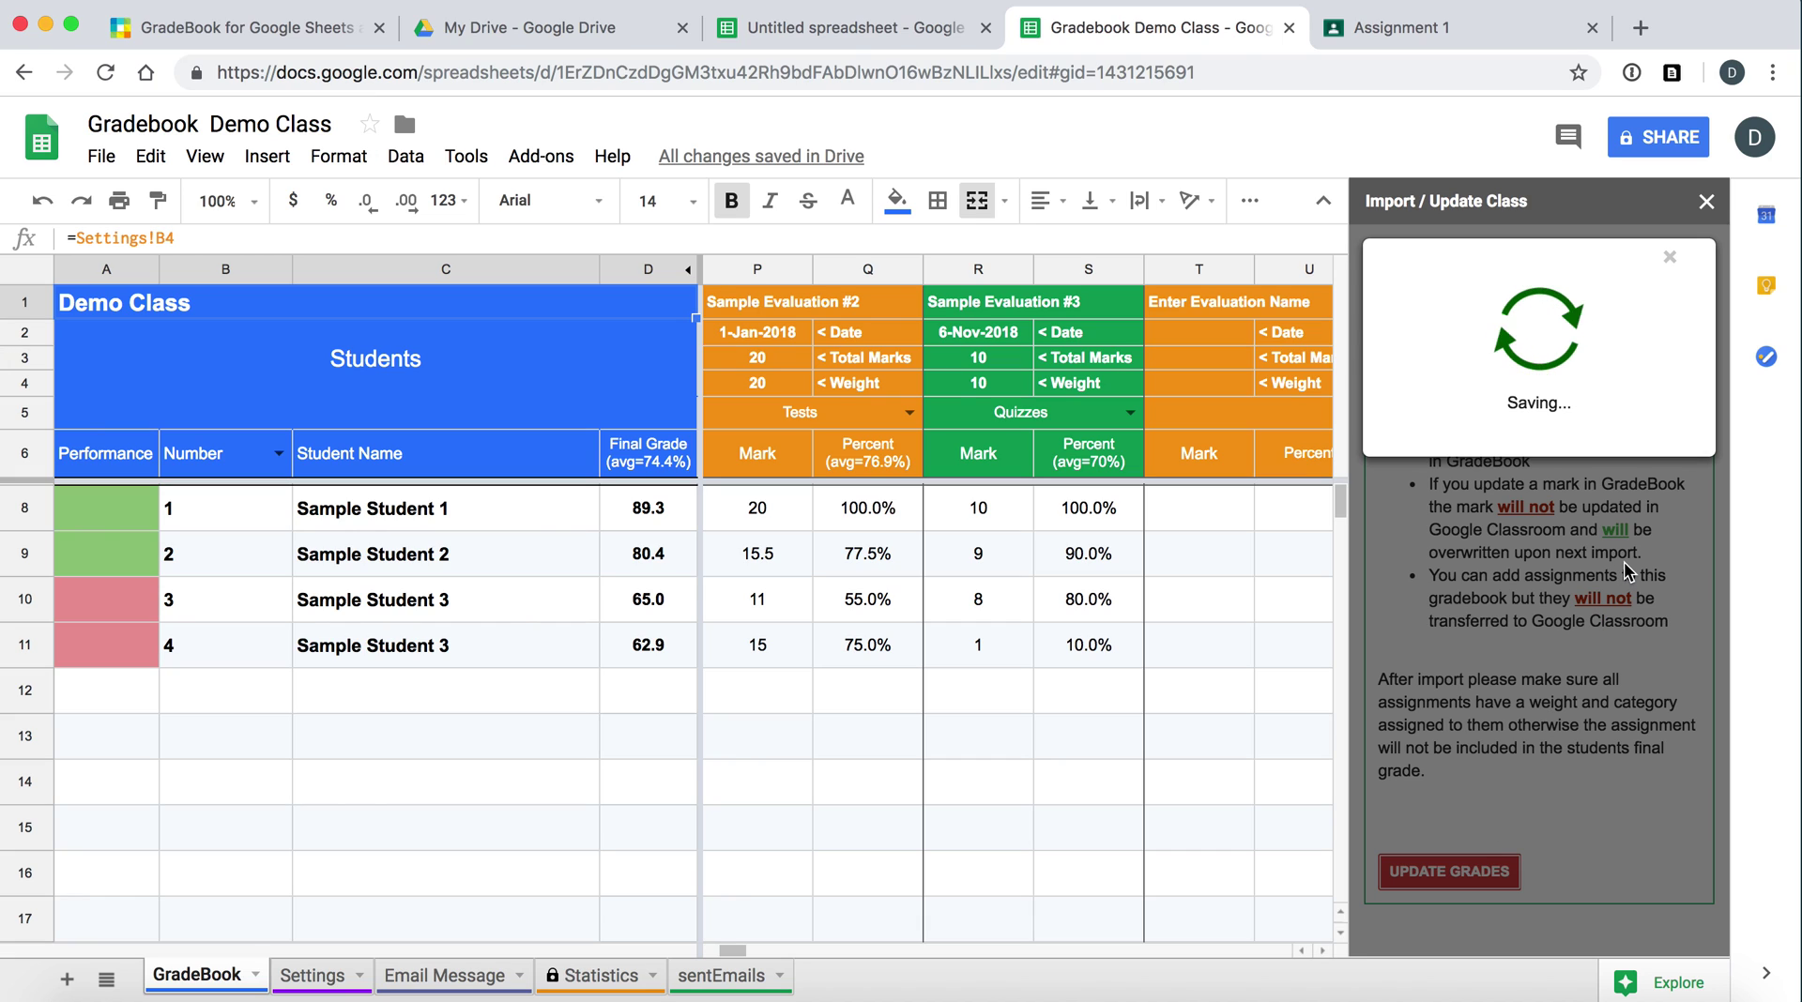
- Switch to Google Classroom and review the student grades for Assignment 1 in Demo 1 Class
click(1472, 33)
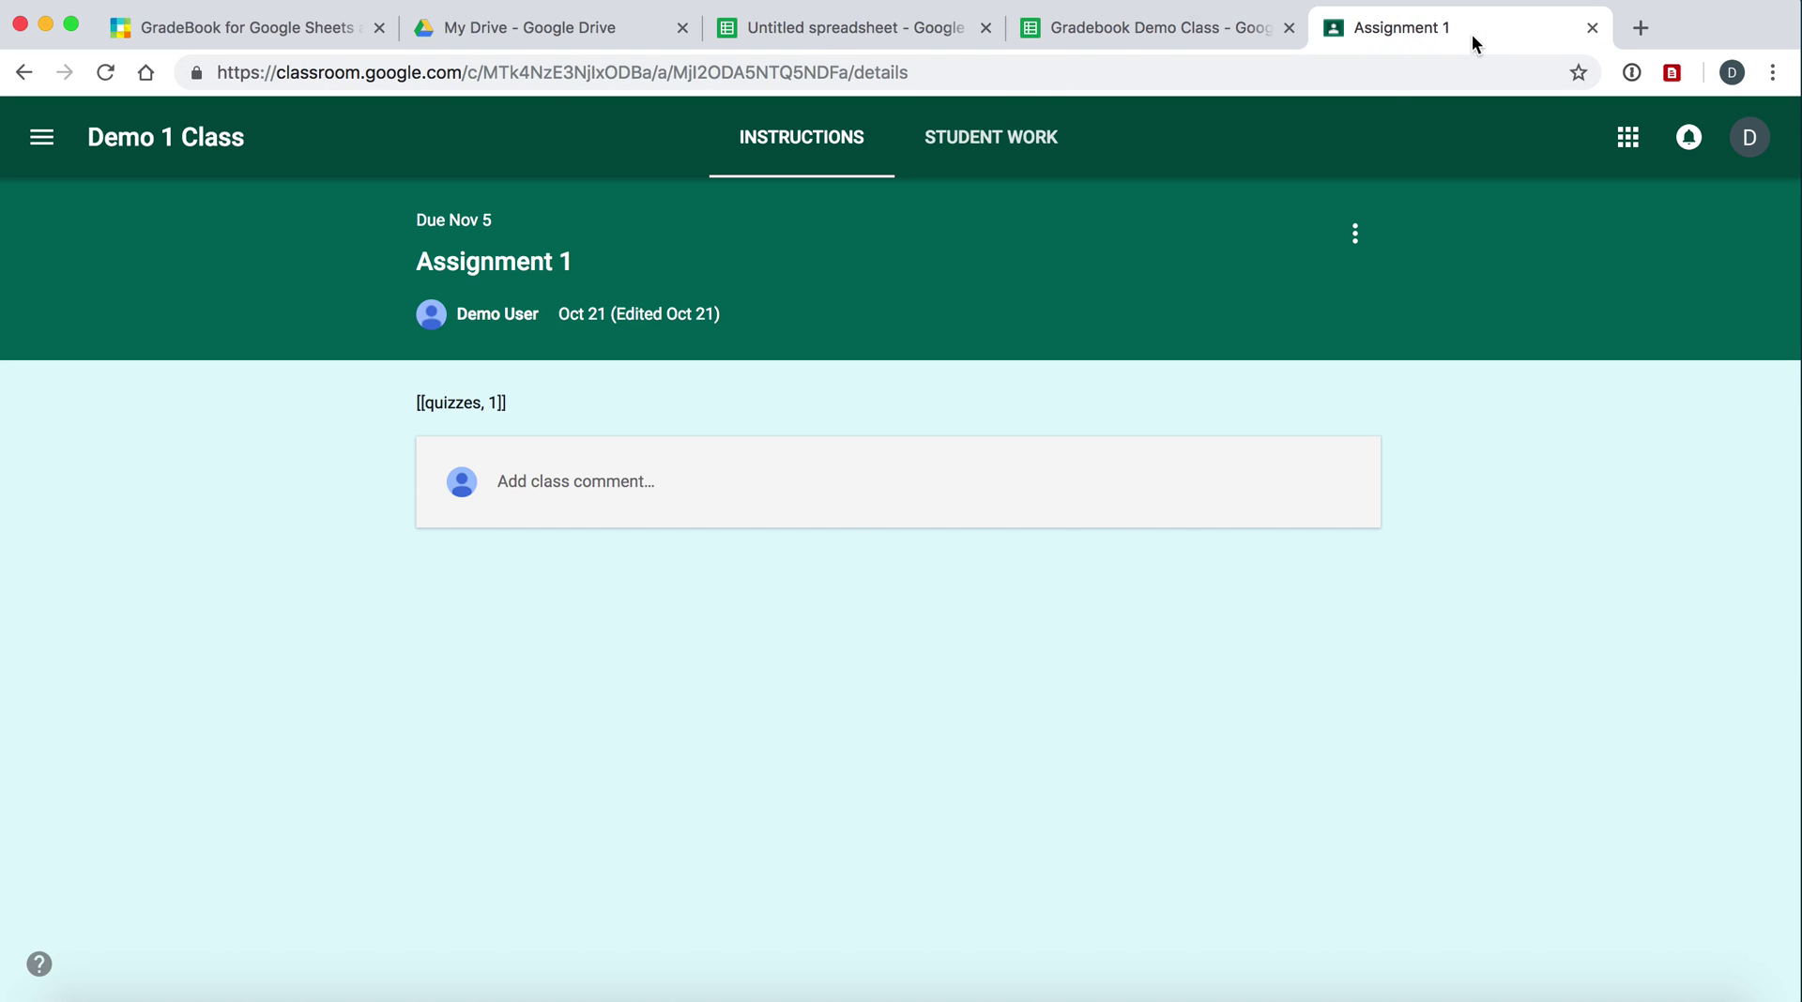
click(984, 141)
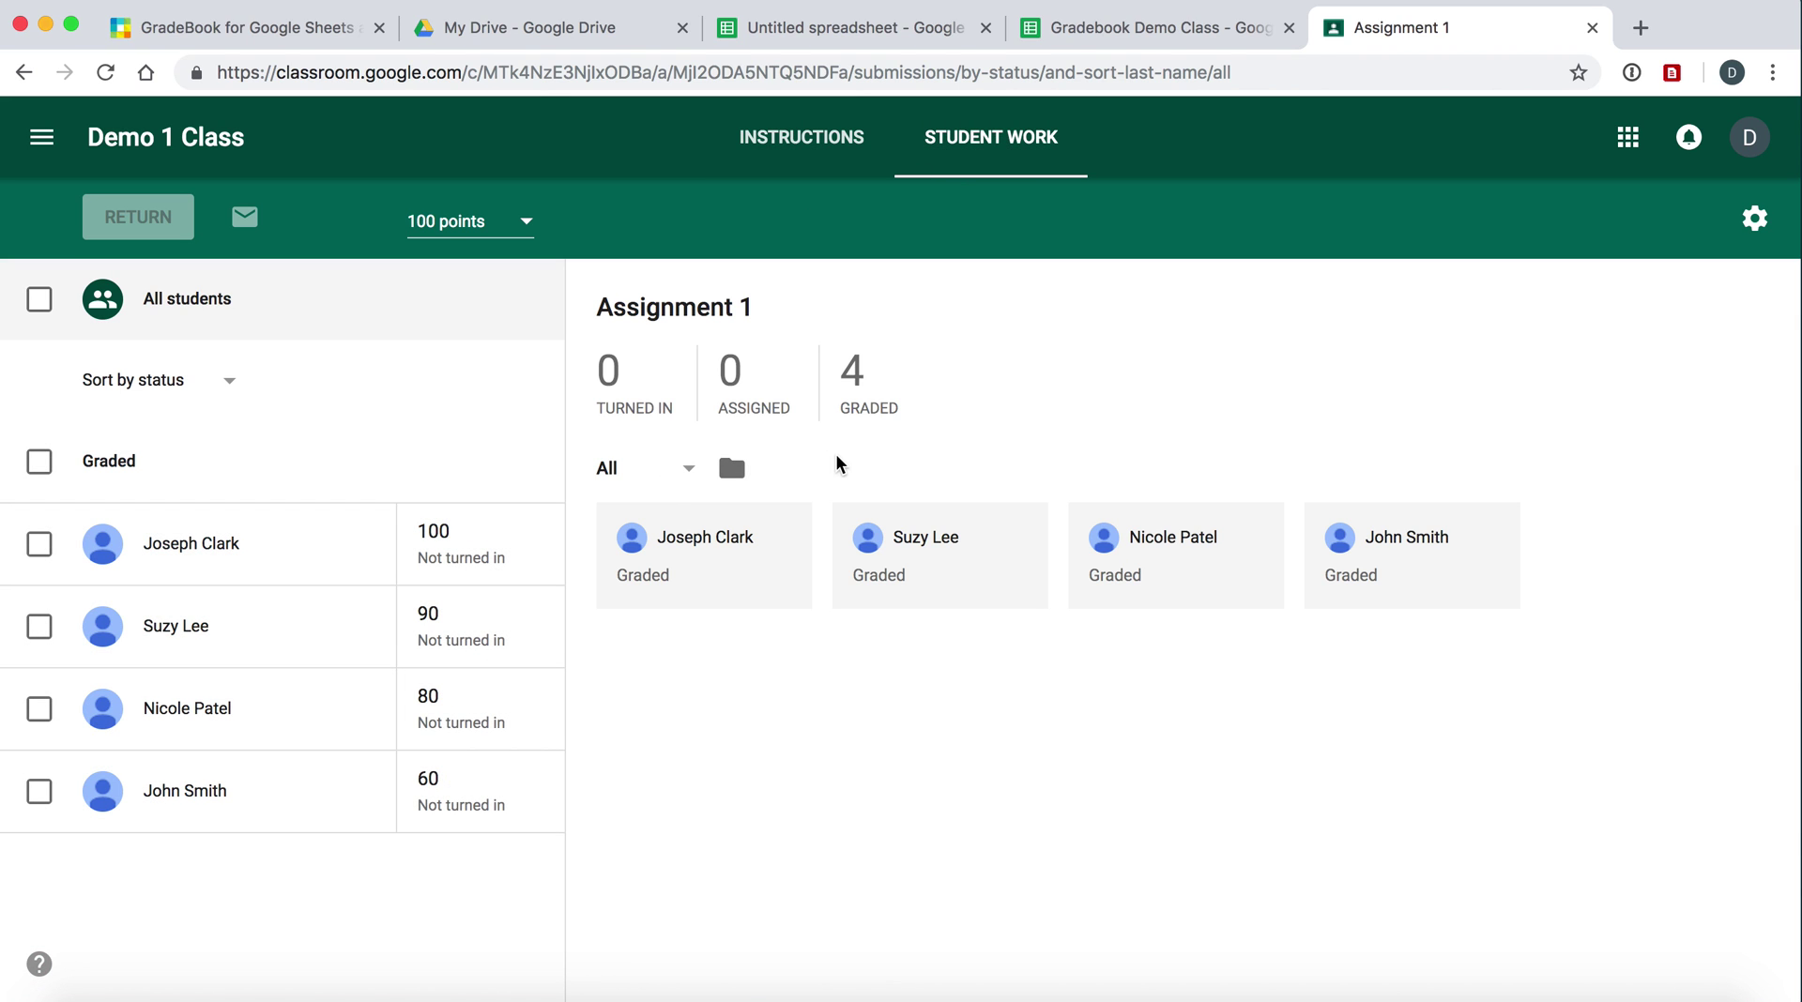
click(827, 141)
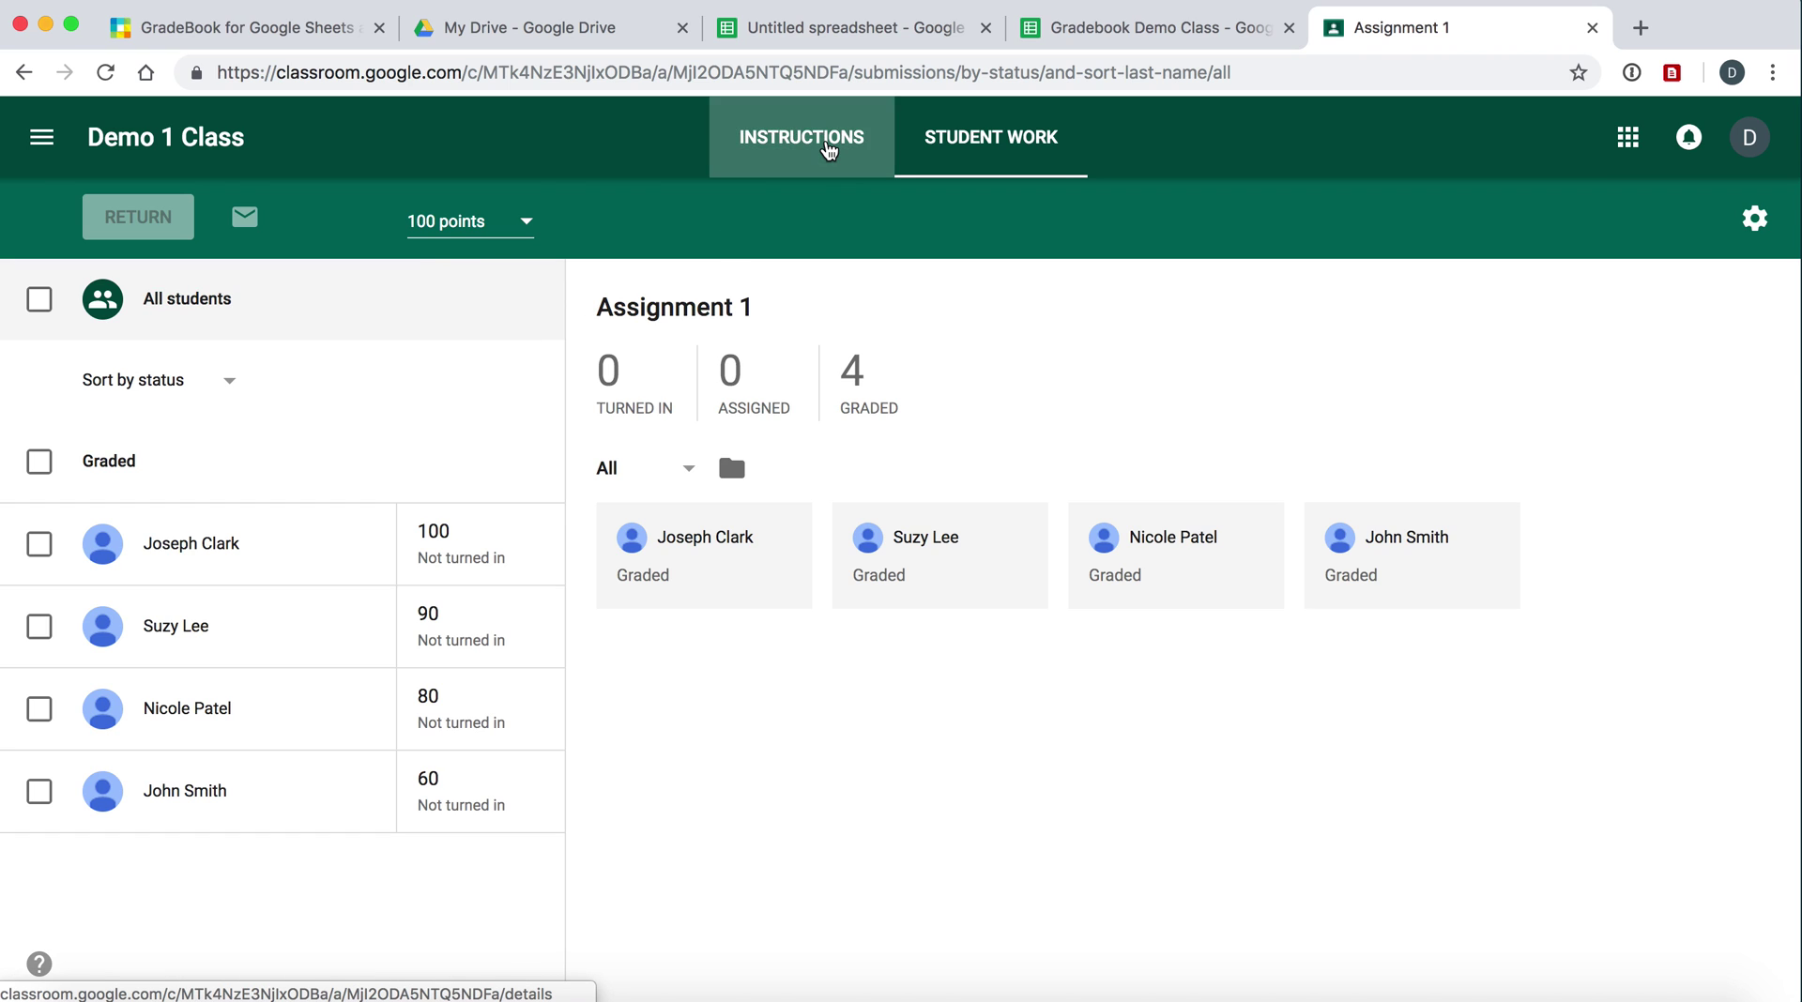
- Return to the gradebook and close the import dialog and sidebar, checking the imported class against Assignment 1's student work in Google Classroom
click(1117, 32)
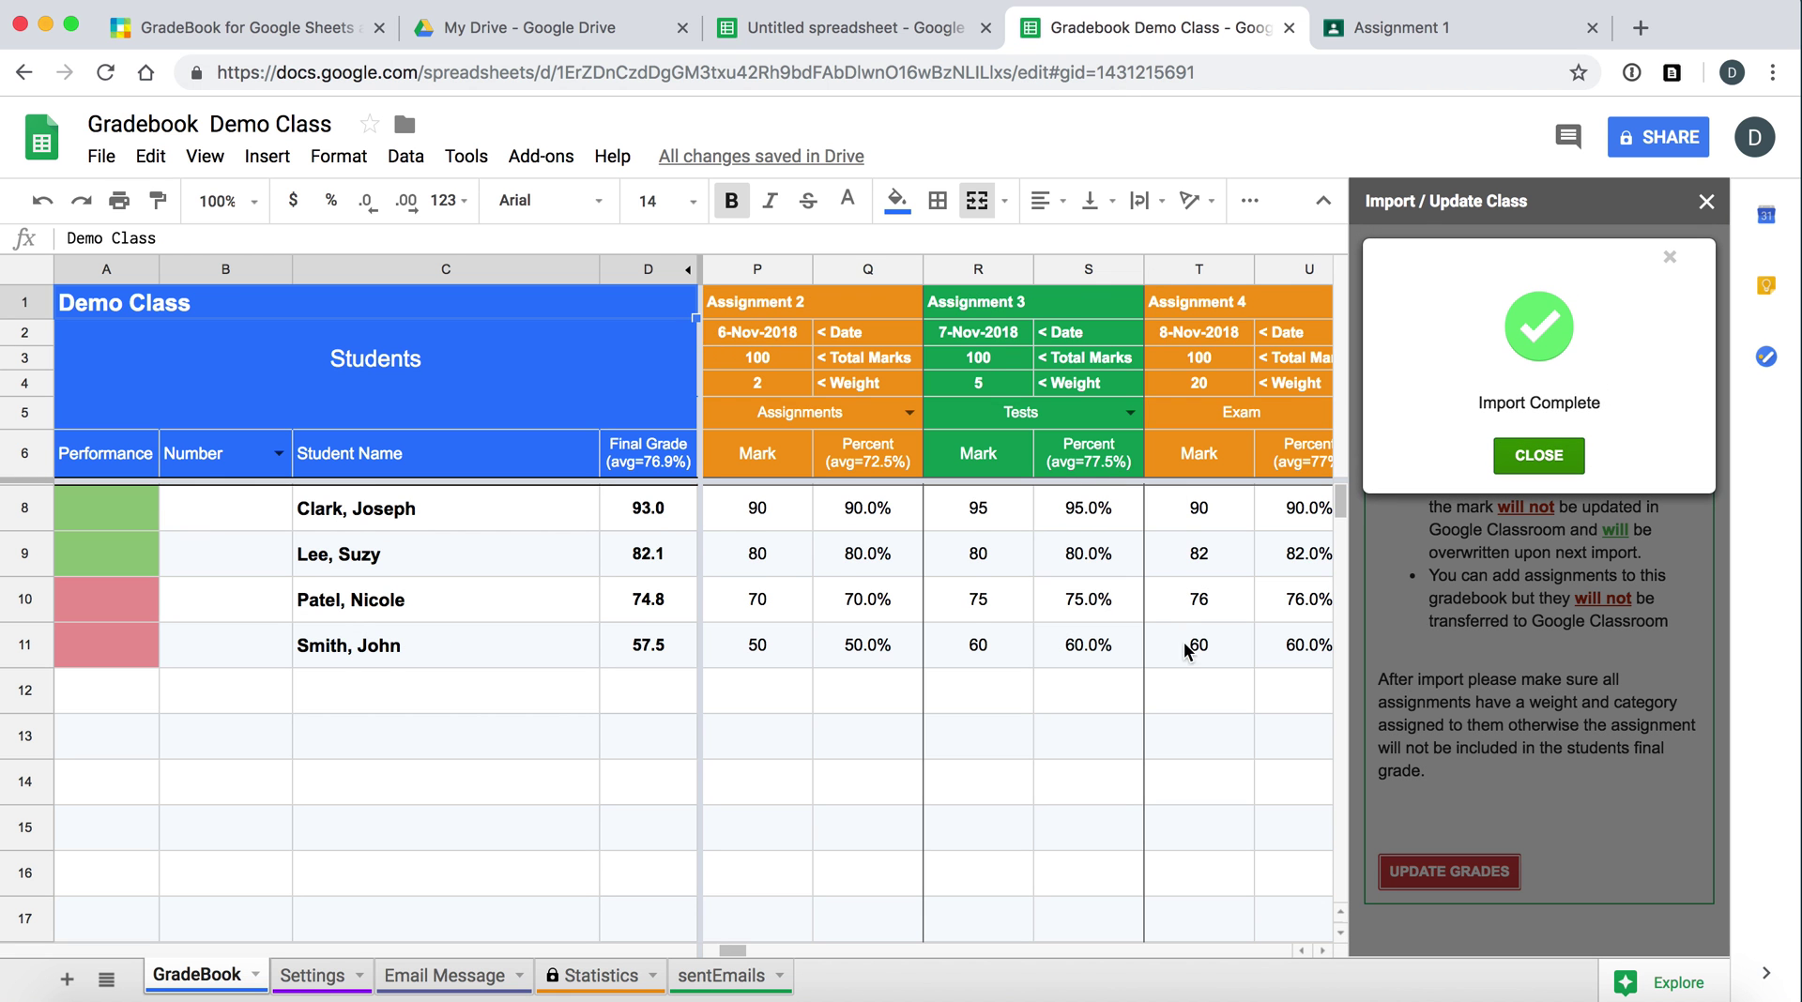
click(1567, 467)
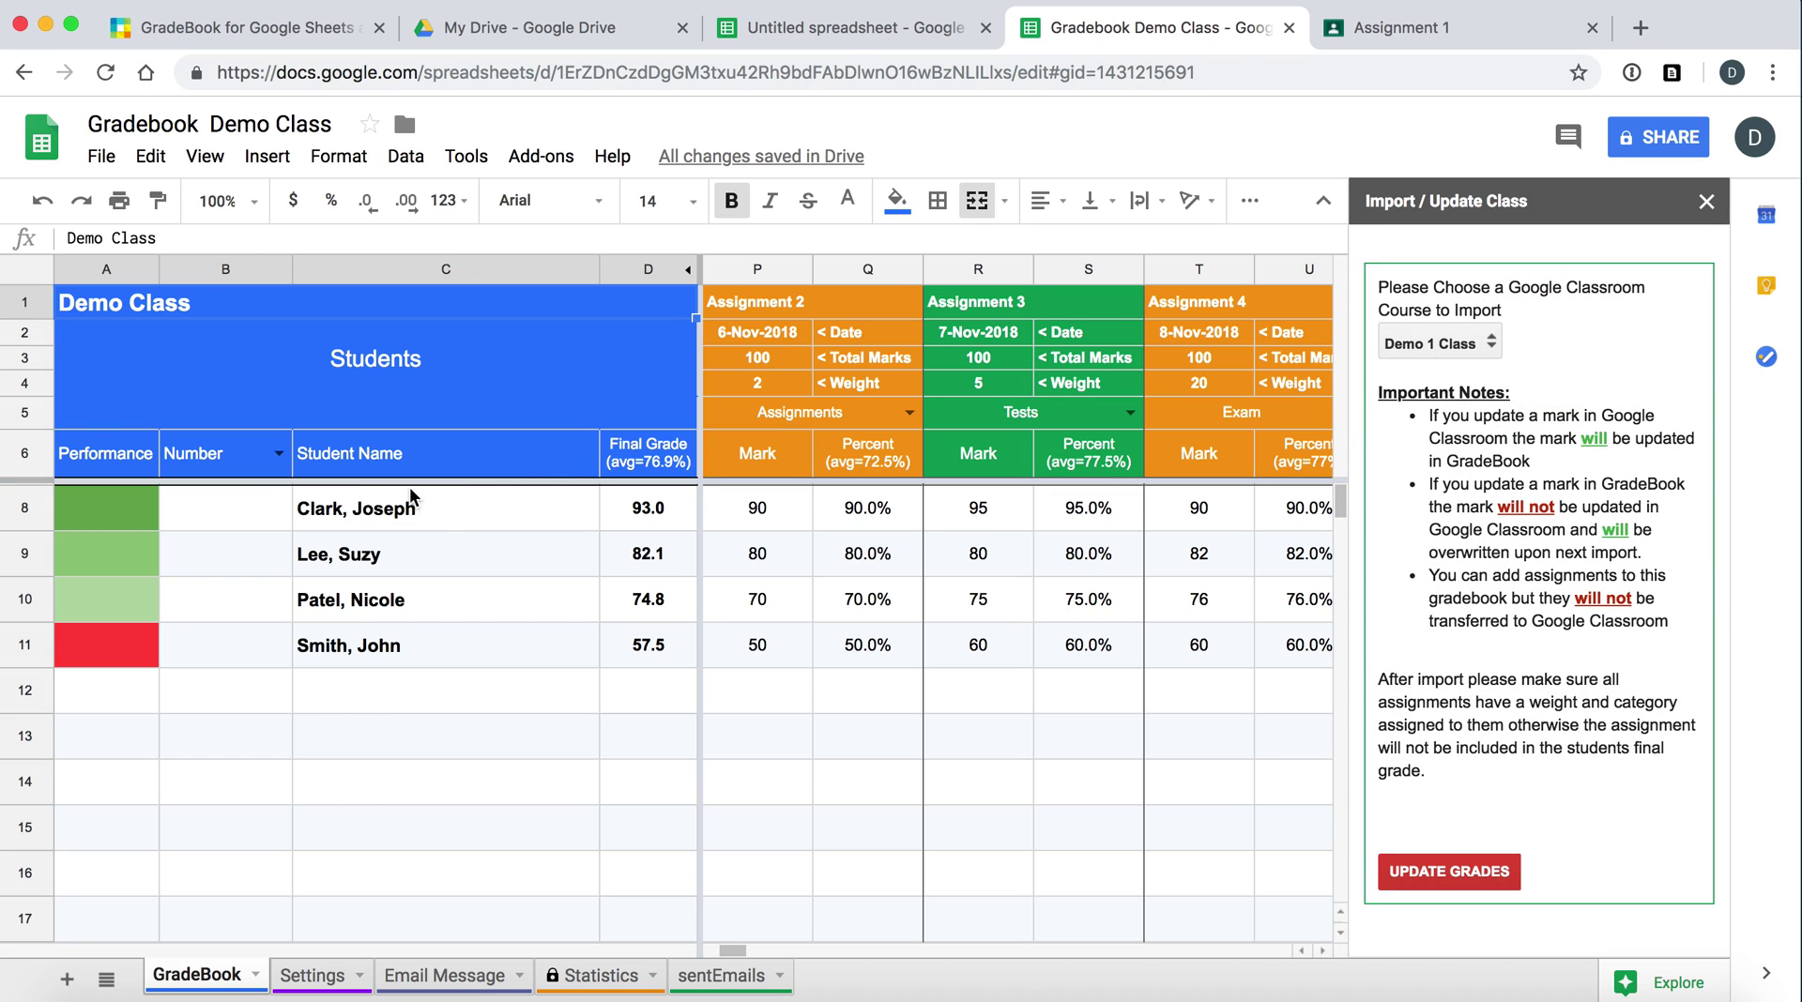
click(1372, 30)
click(986, 140)
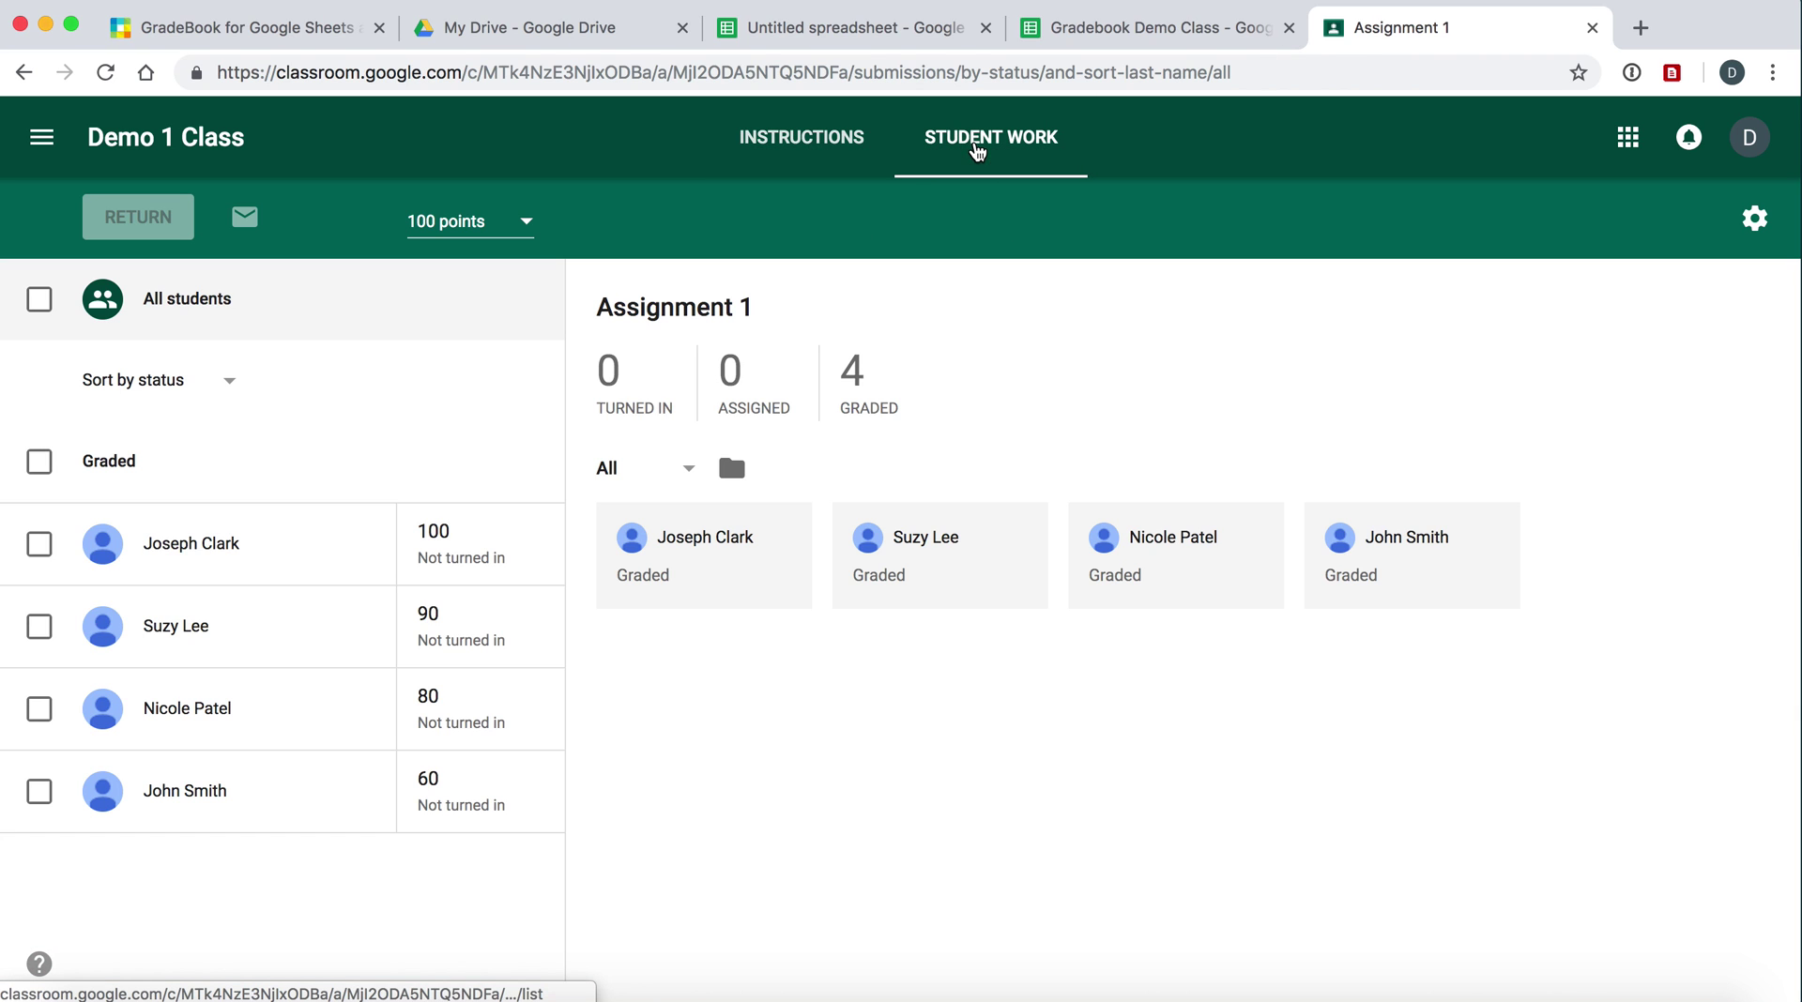
click(1152, 30)
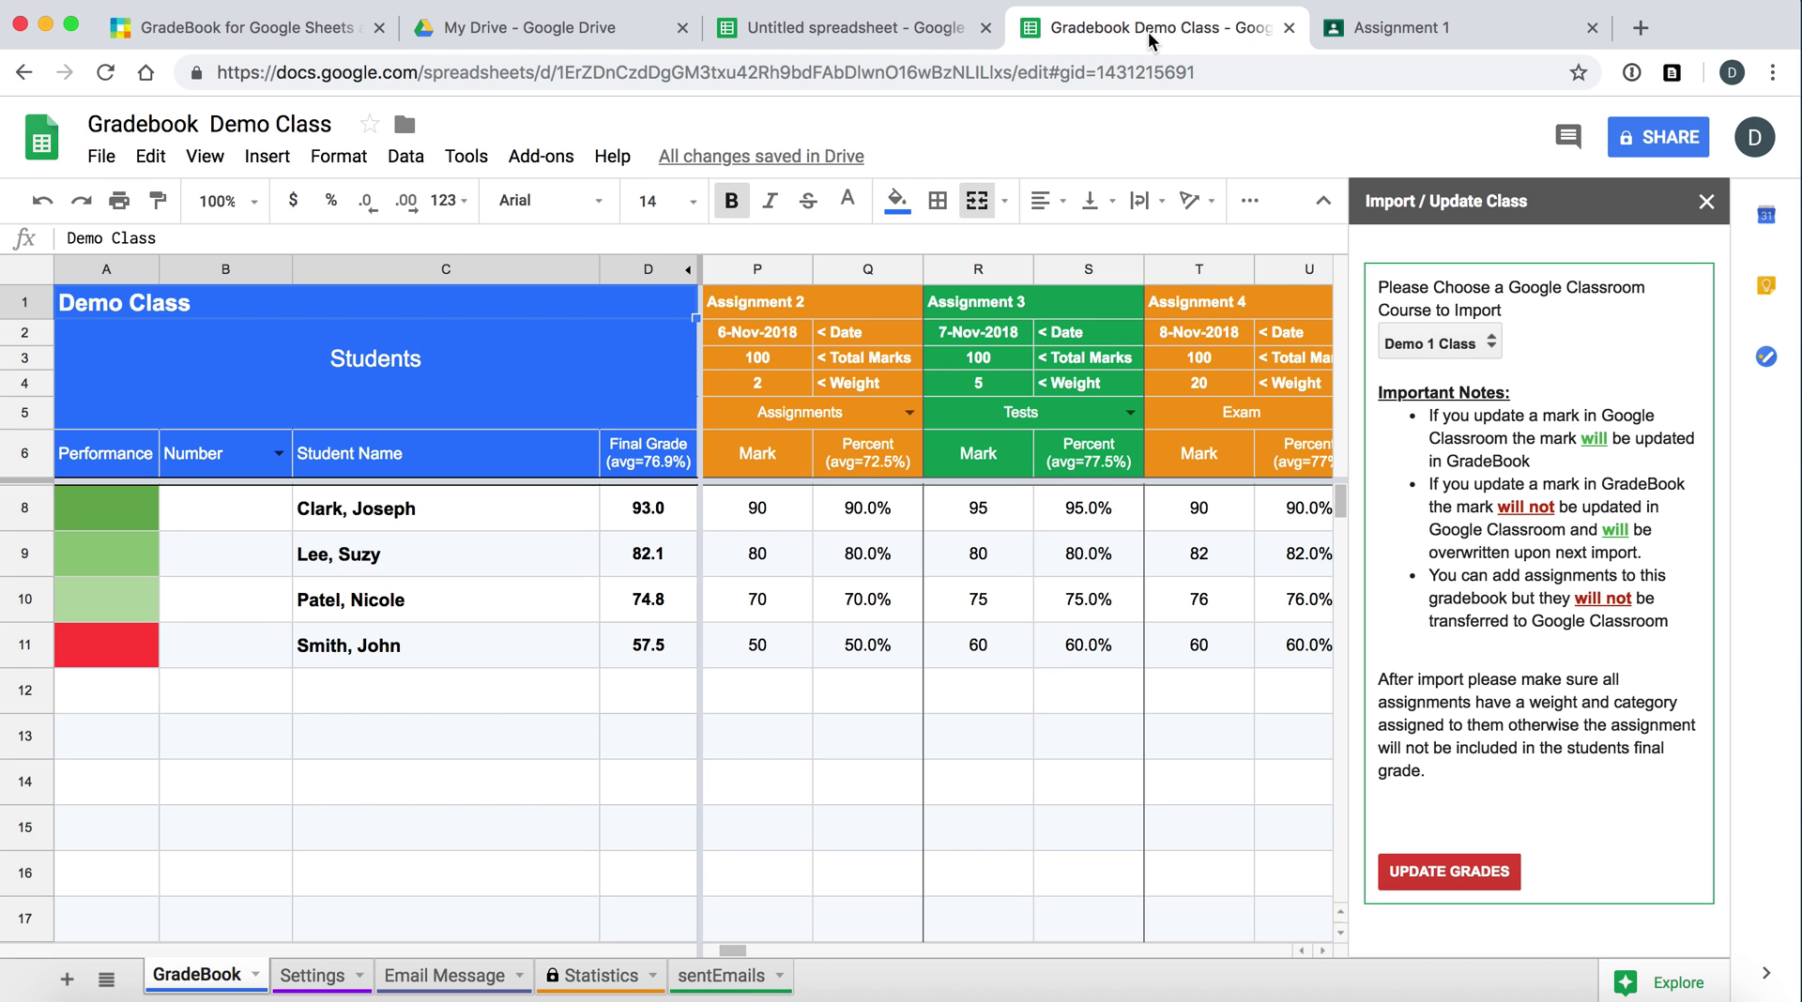
click(1014, 311)
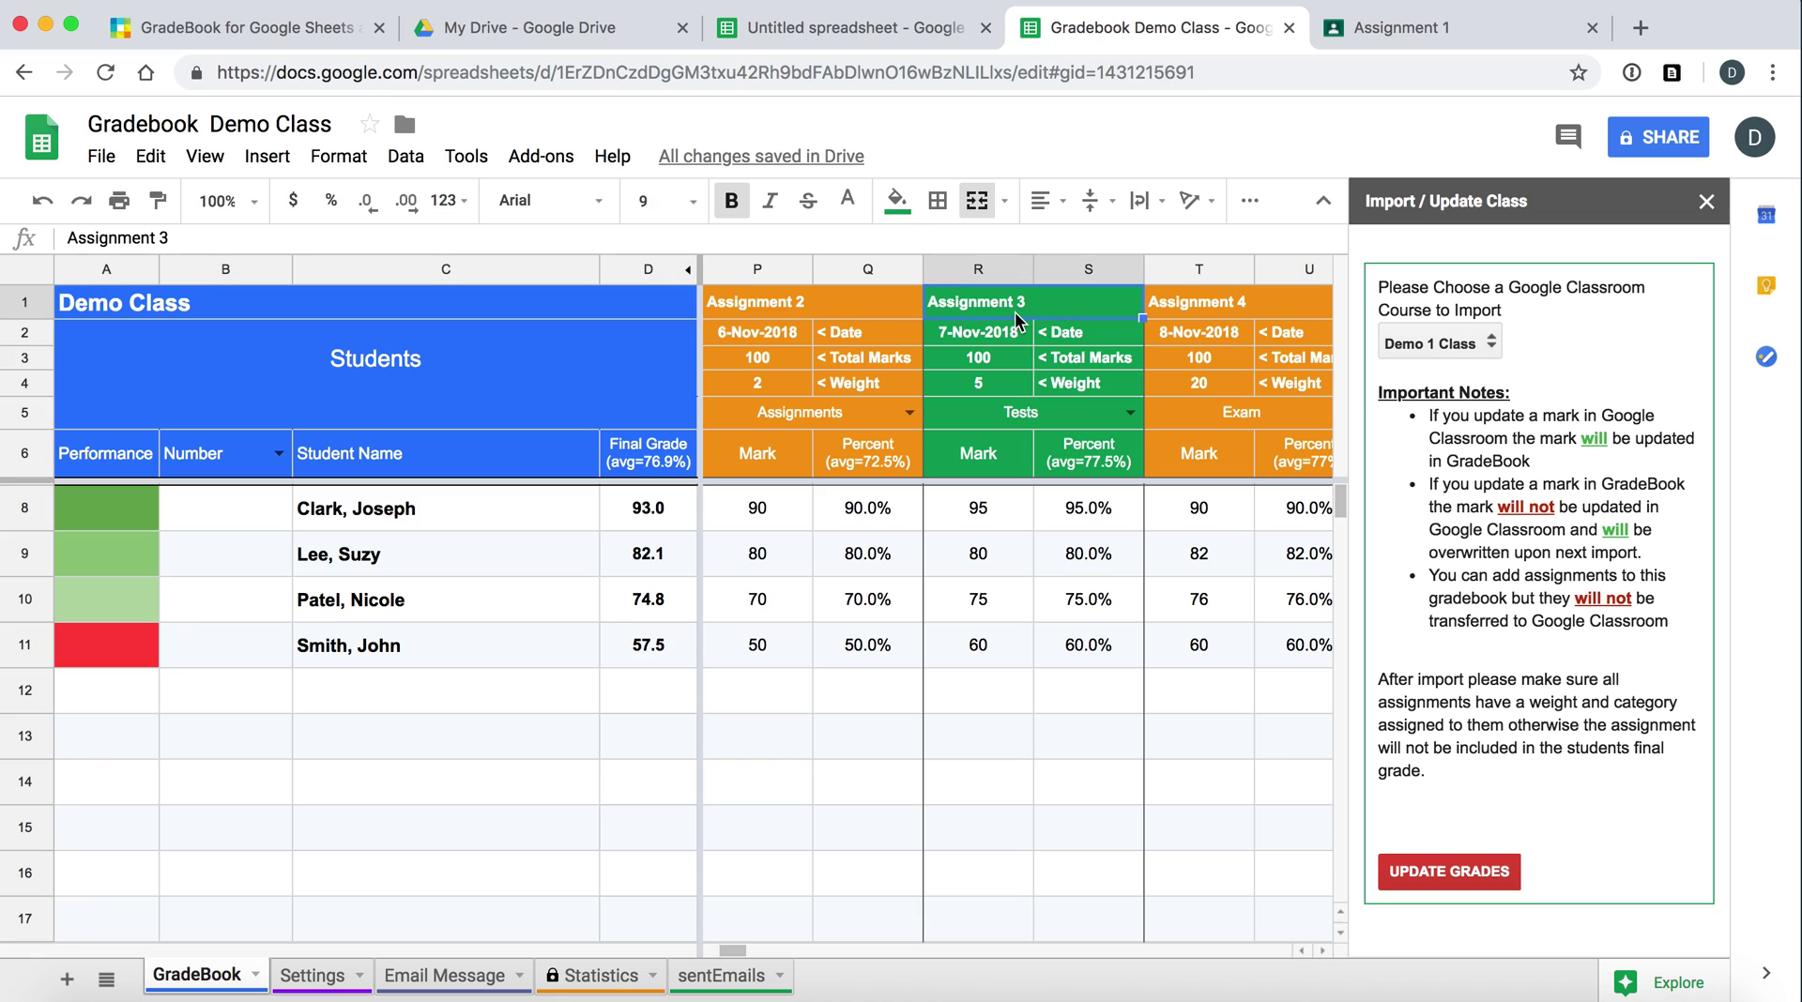
click(1706, 201)
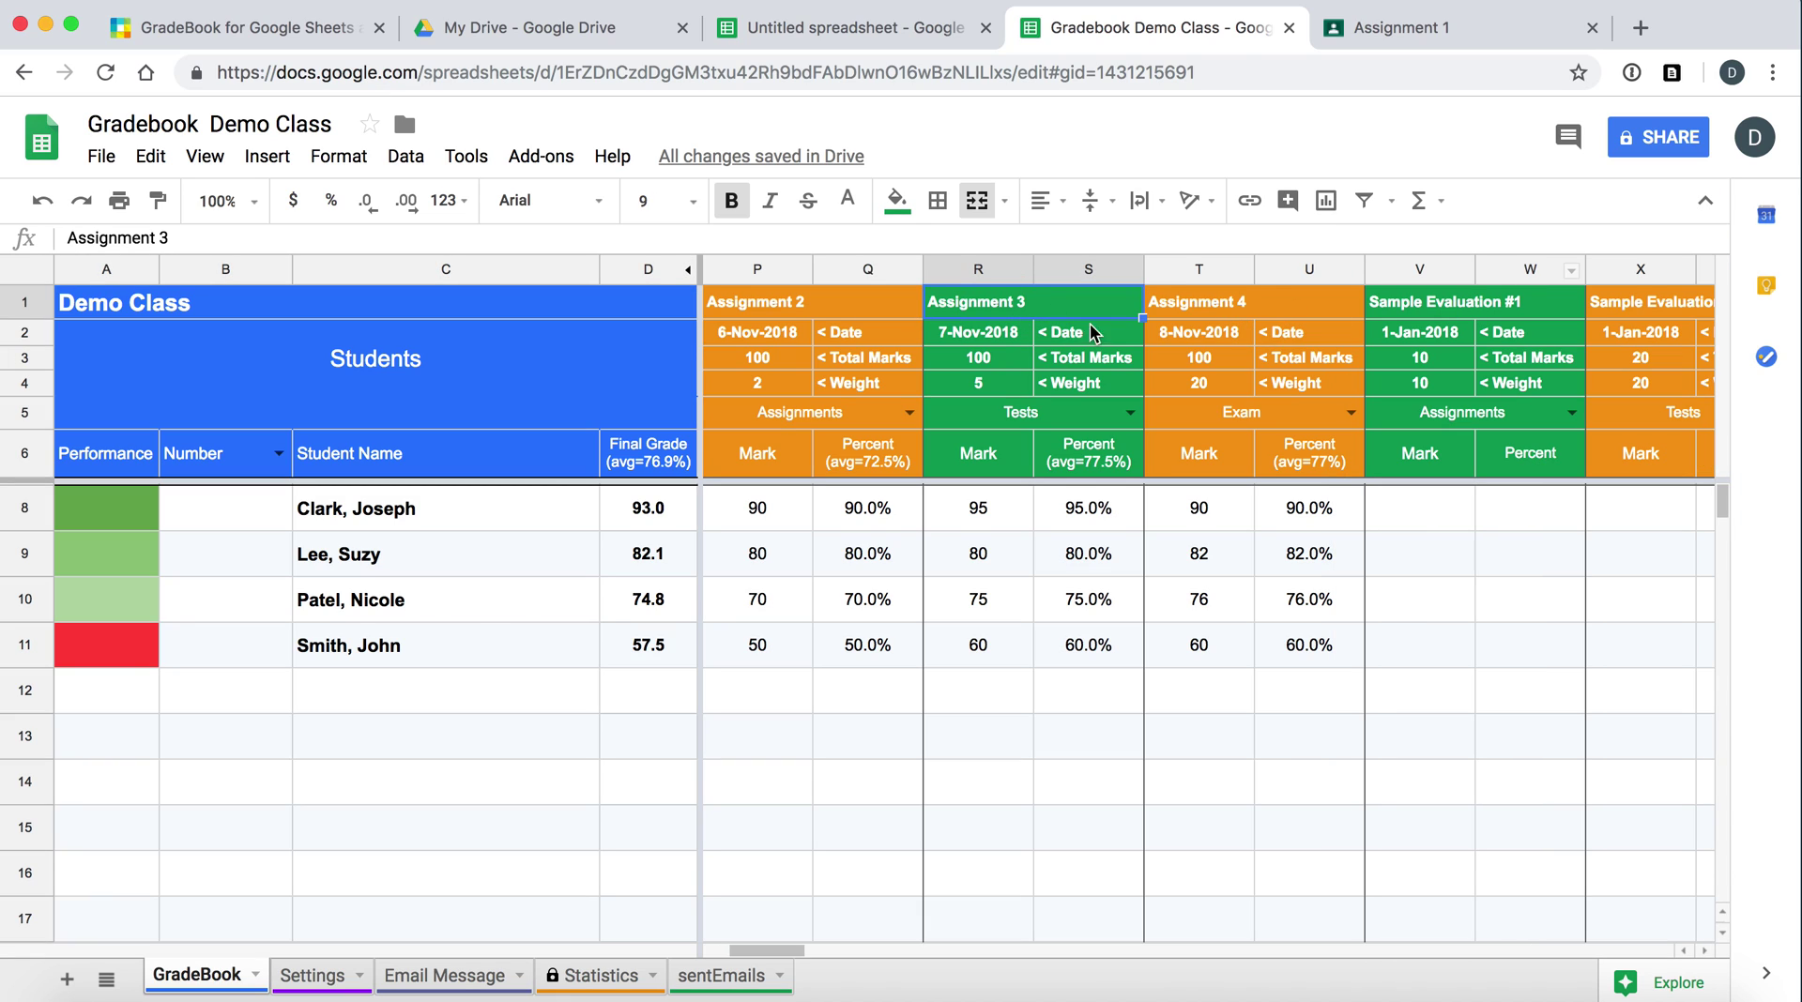
- Look through the imported Assignment 1 to Assignment 4 columns in the gradebook
click(888, 305)
key(Left)
key(Left)
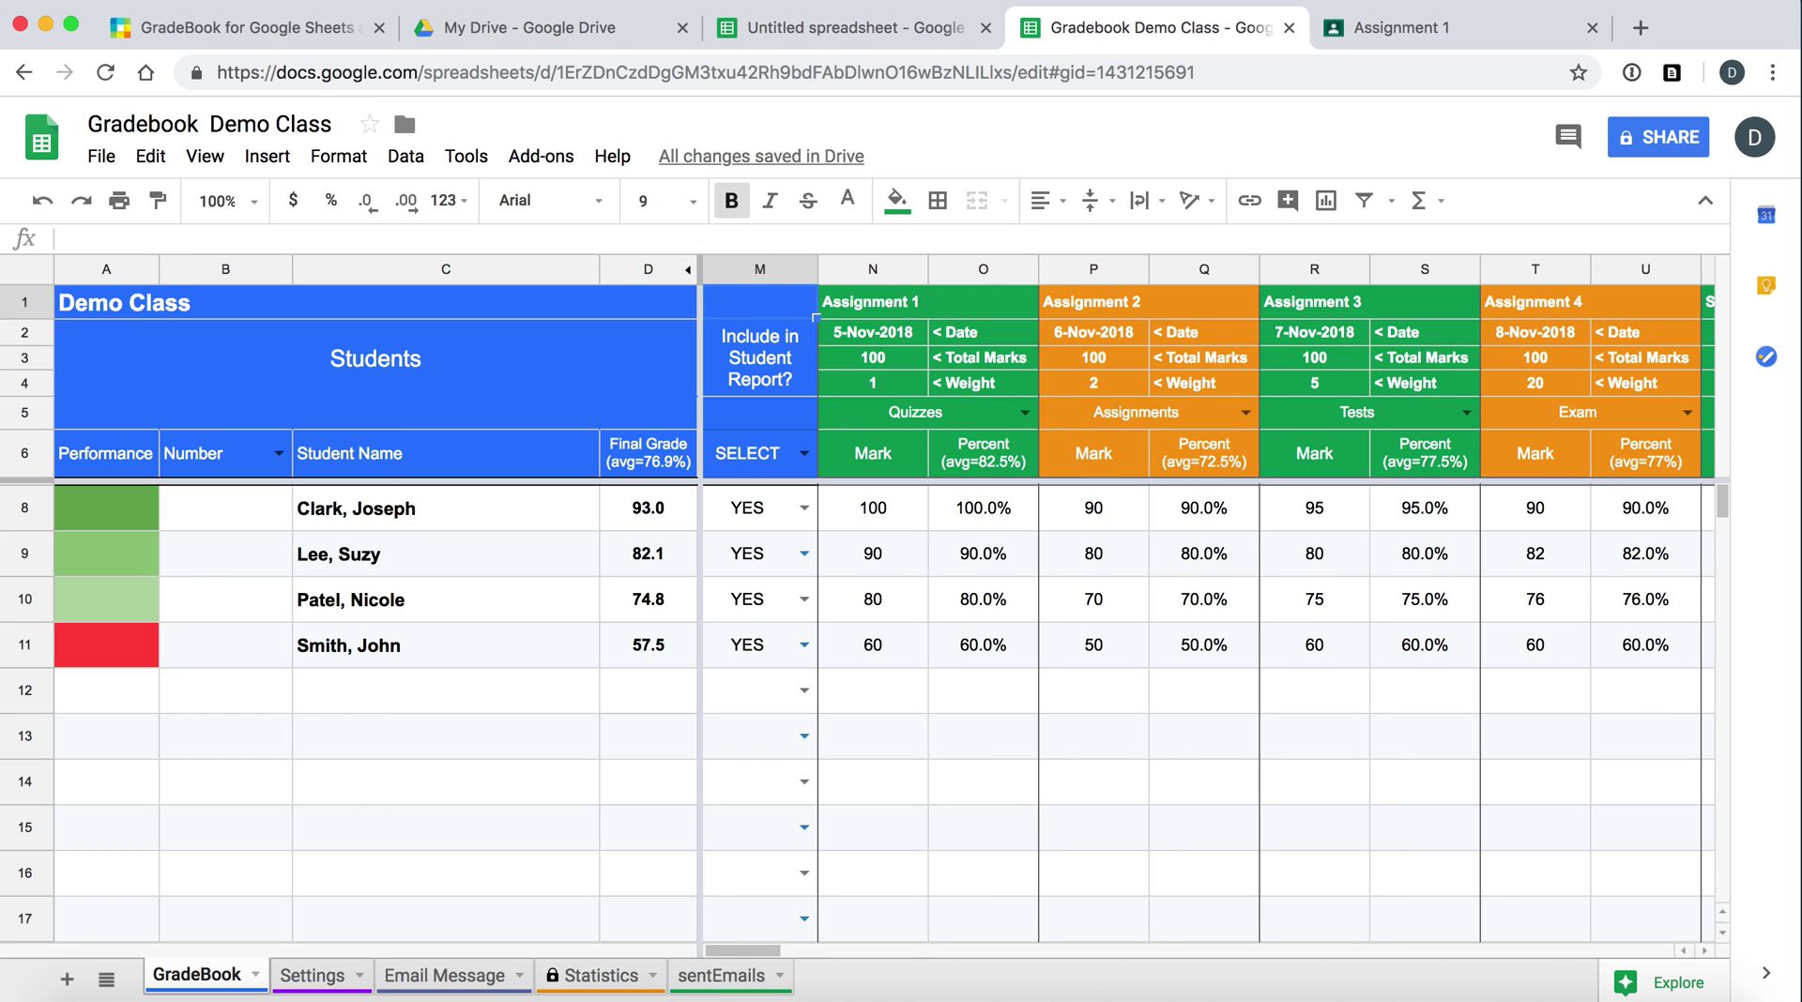
key(Right)
key(Right)
key(Right)
key(Right)
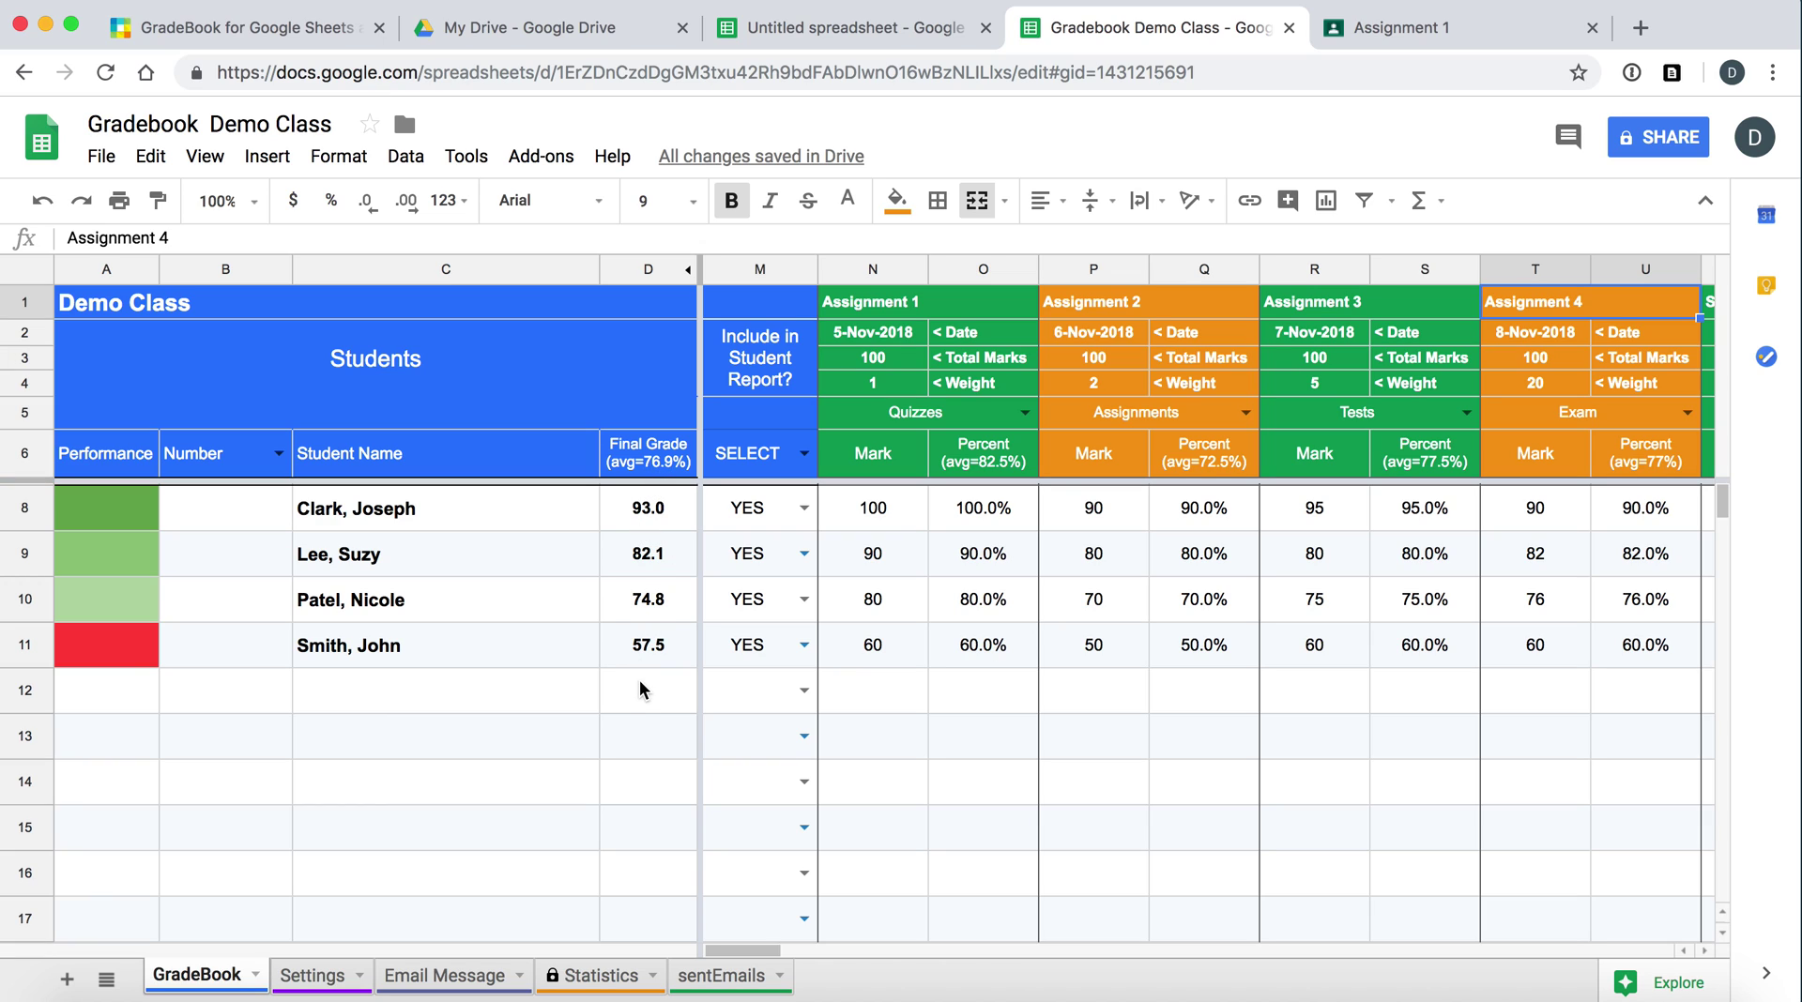
- Examine the total marks imported for Assignments 1 to 4, plus Assignment 1's weight and category
click(893, 363)
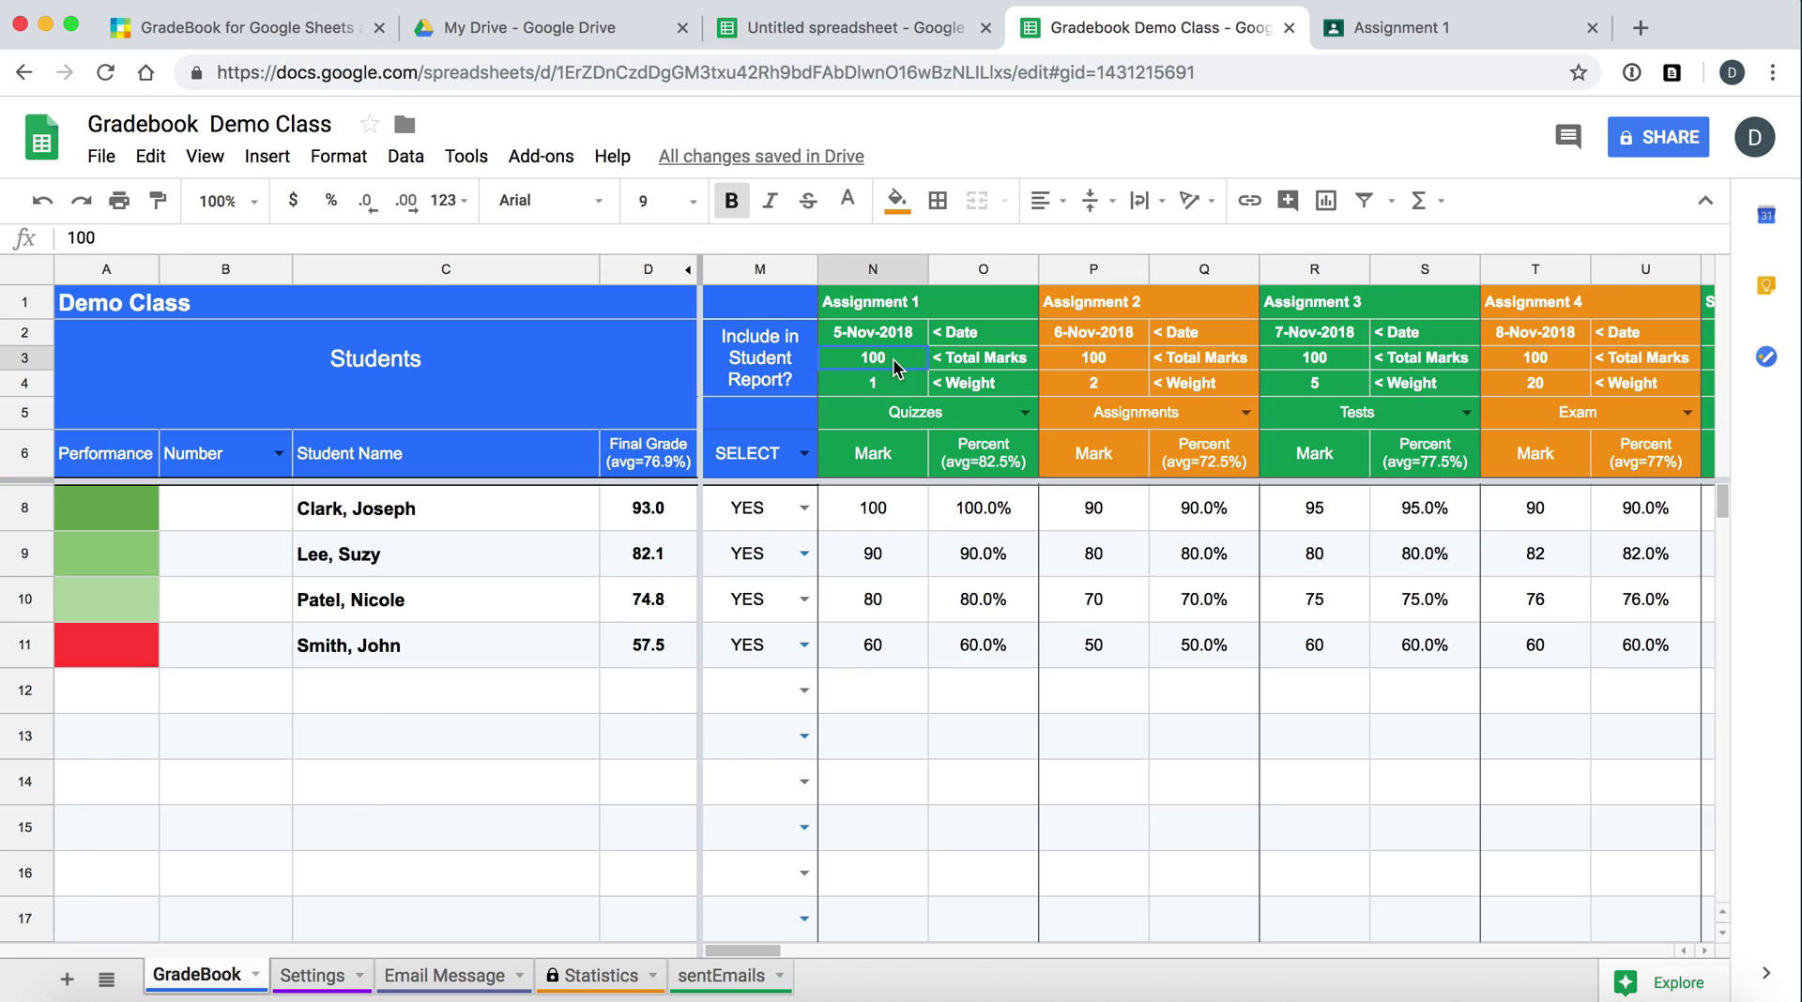
key(Right)
key(Right)
key(Right)
key(Right)
key(Right)
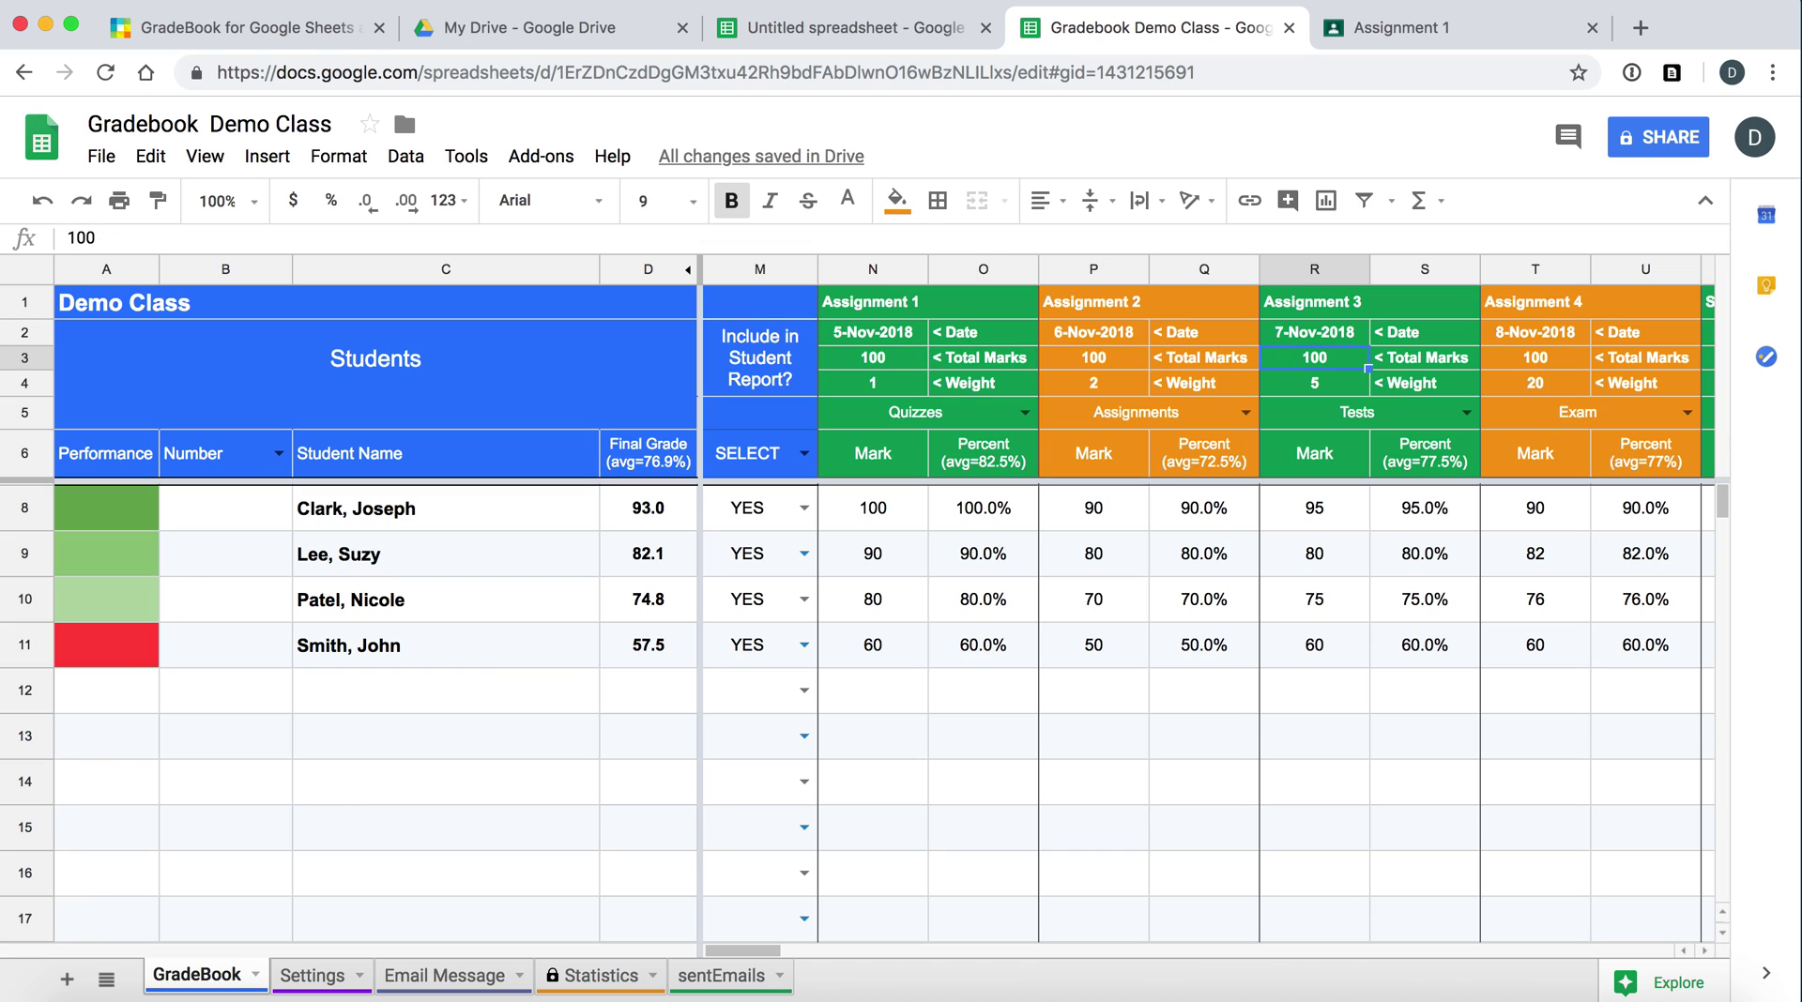
key(Right)
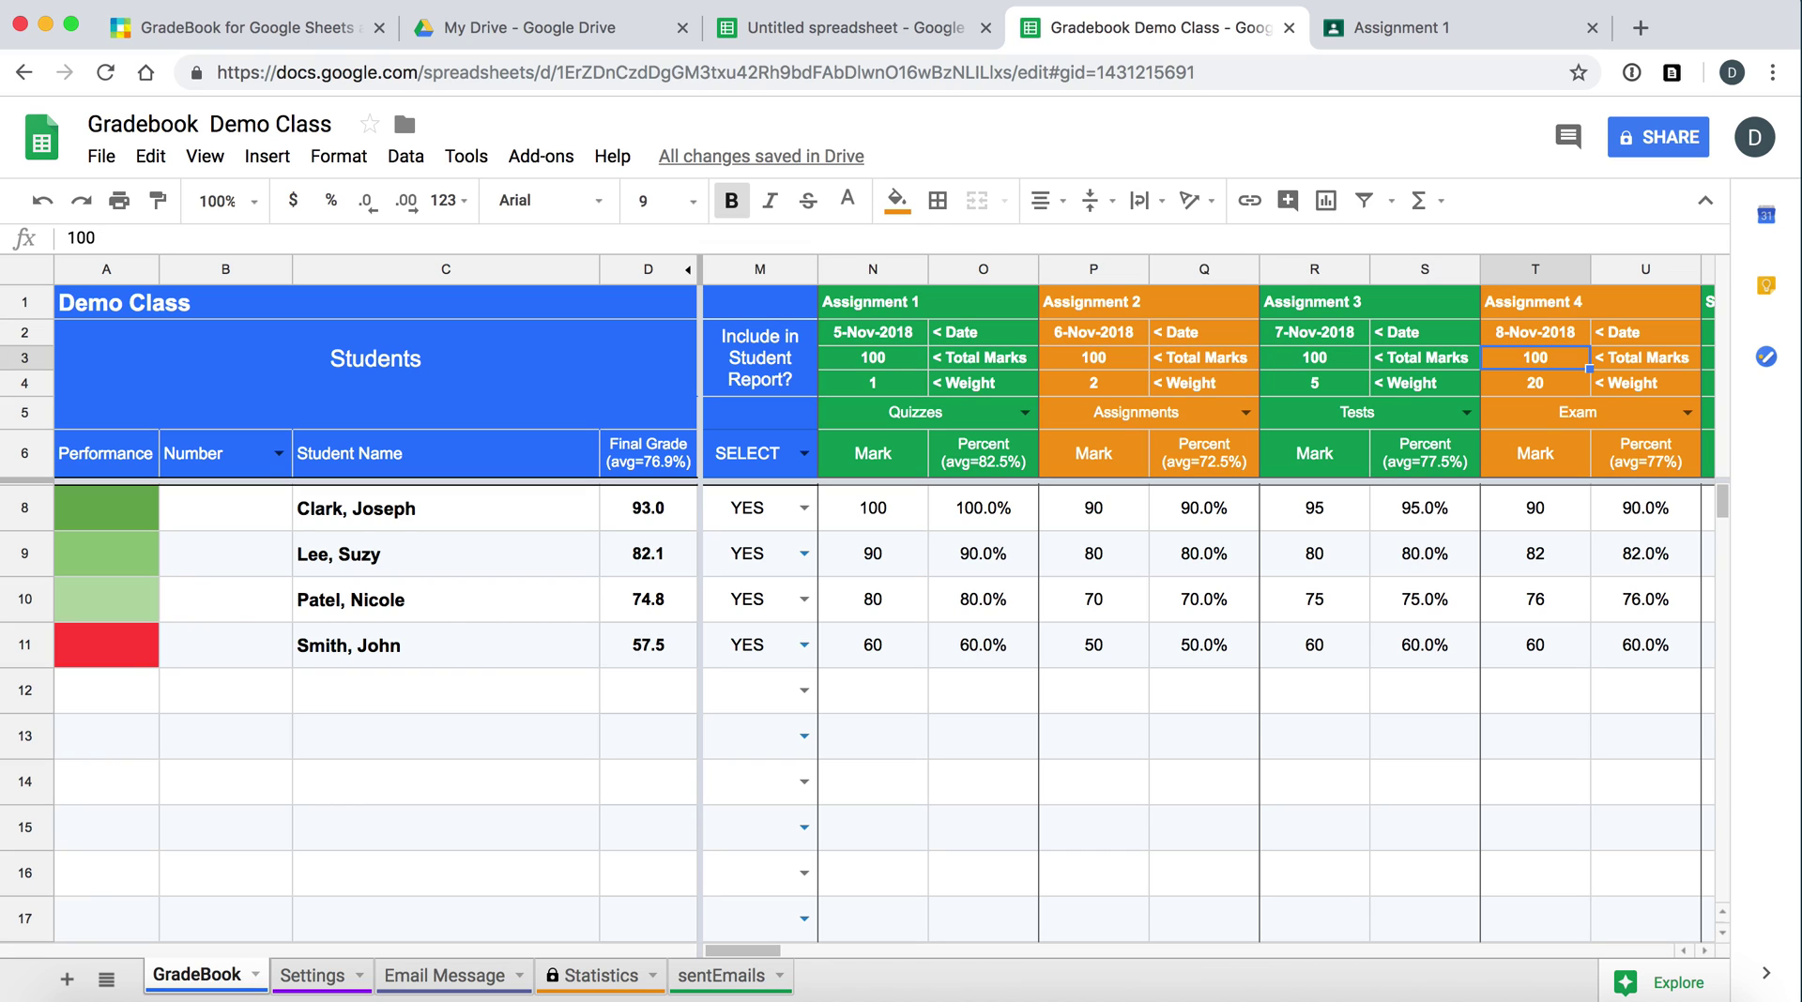
click(893, 379)
click(914, 417)
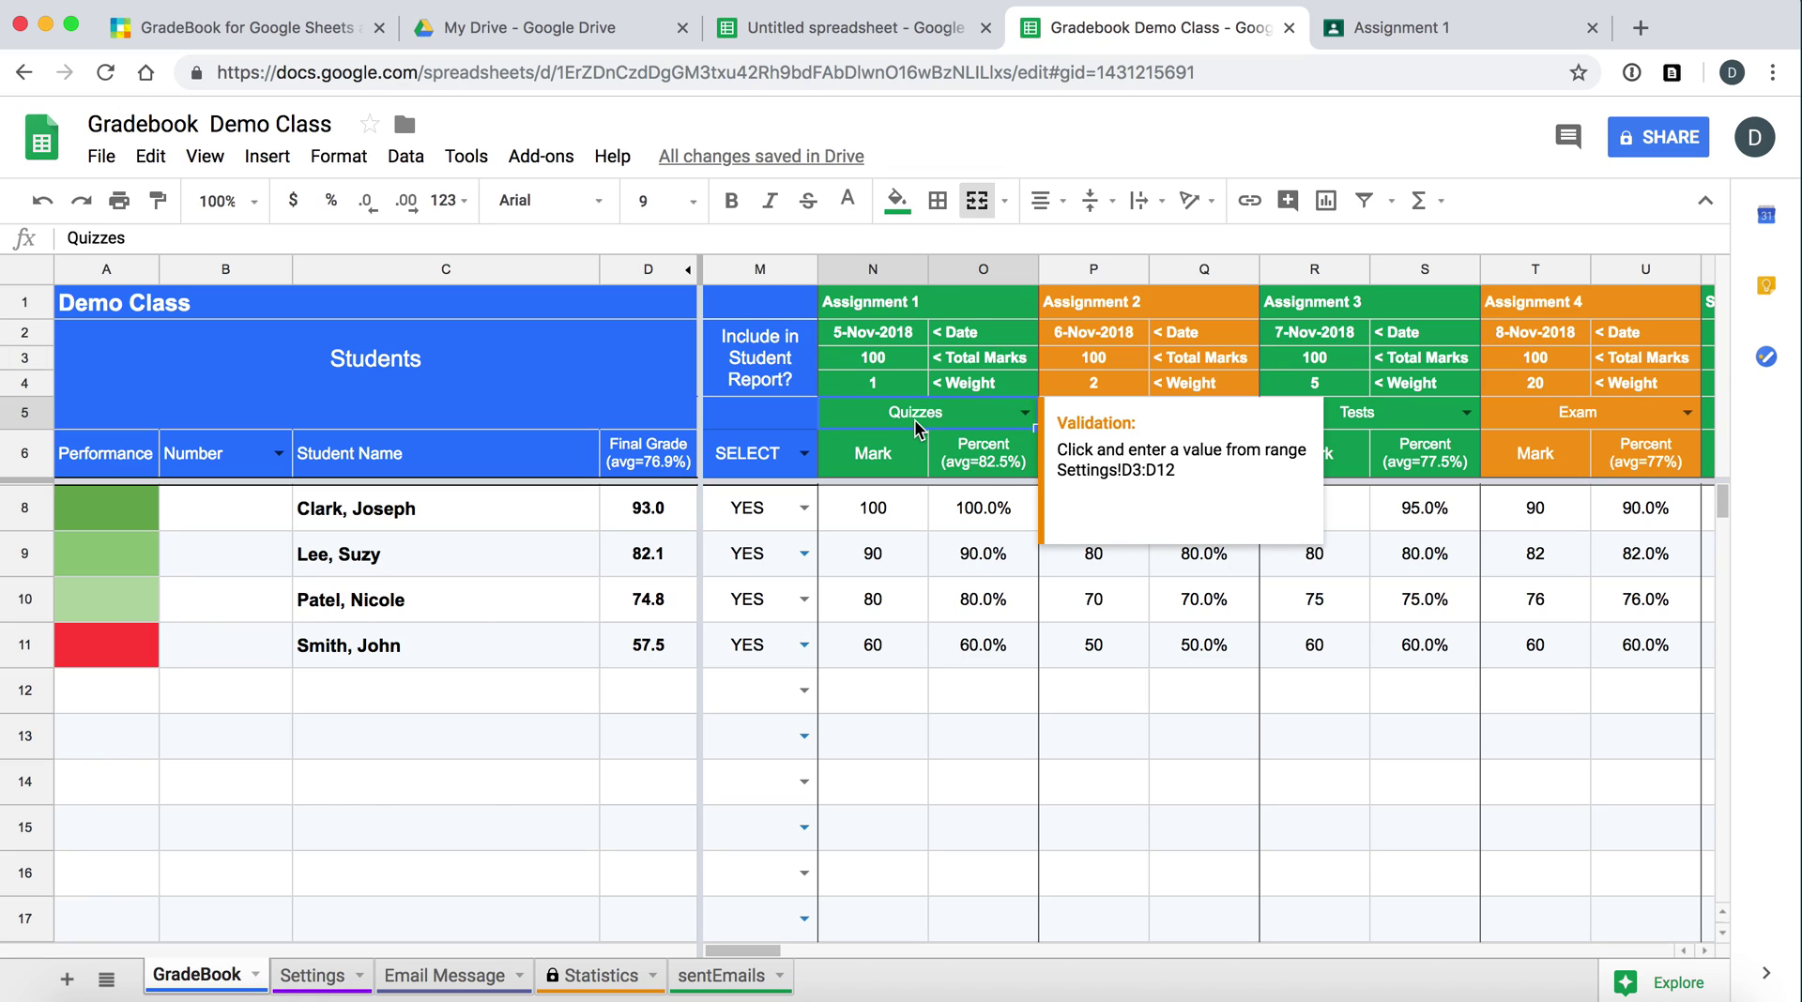
- Open Assignment 1 for editing in Google Classroom and add the line "Student instructions" above the [[quizzes, 1]] tag
click(1415, 31)
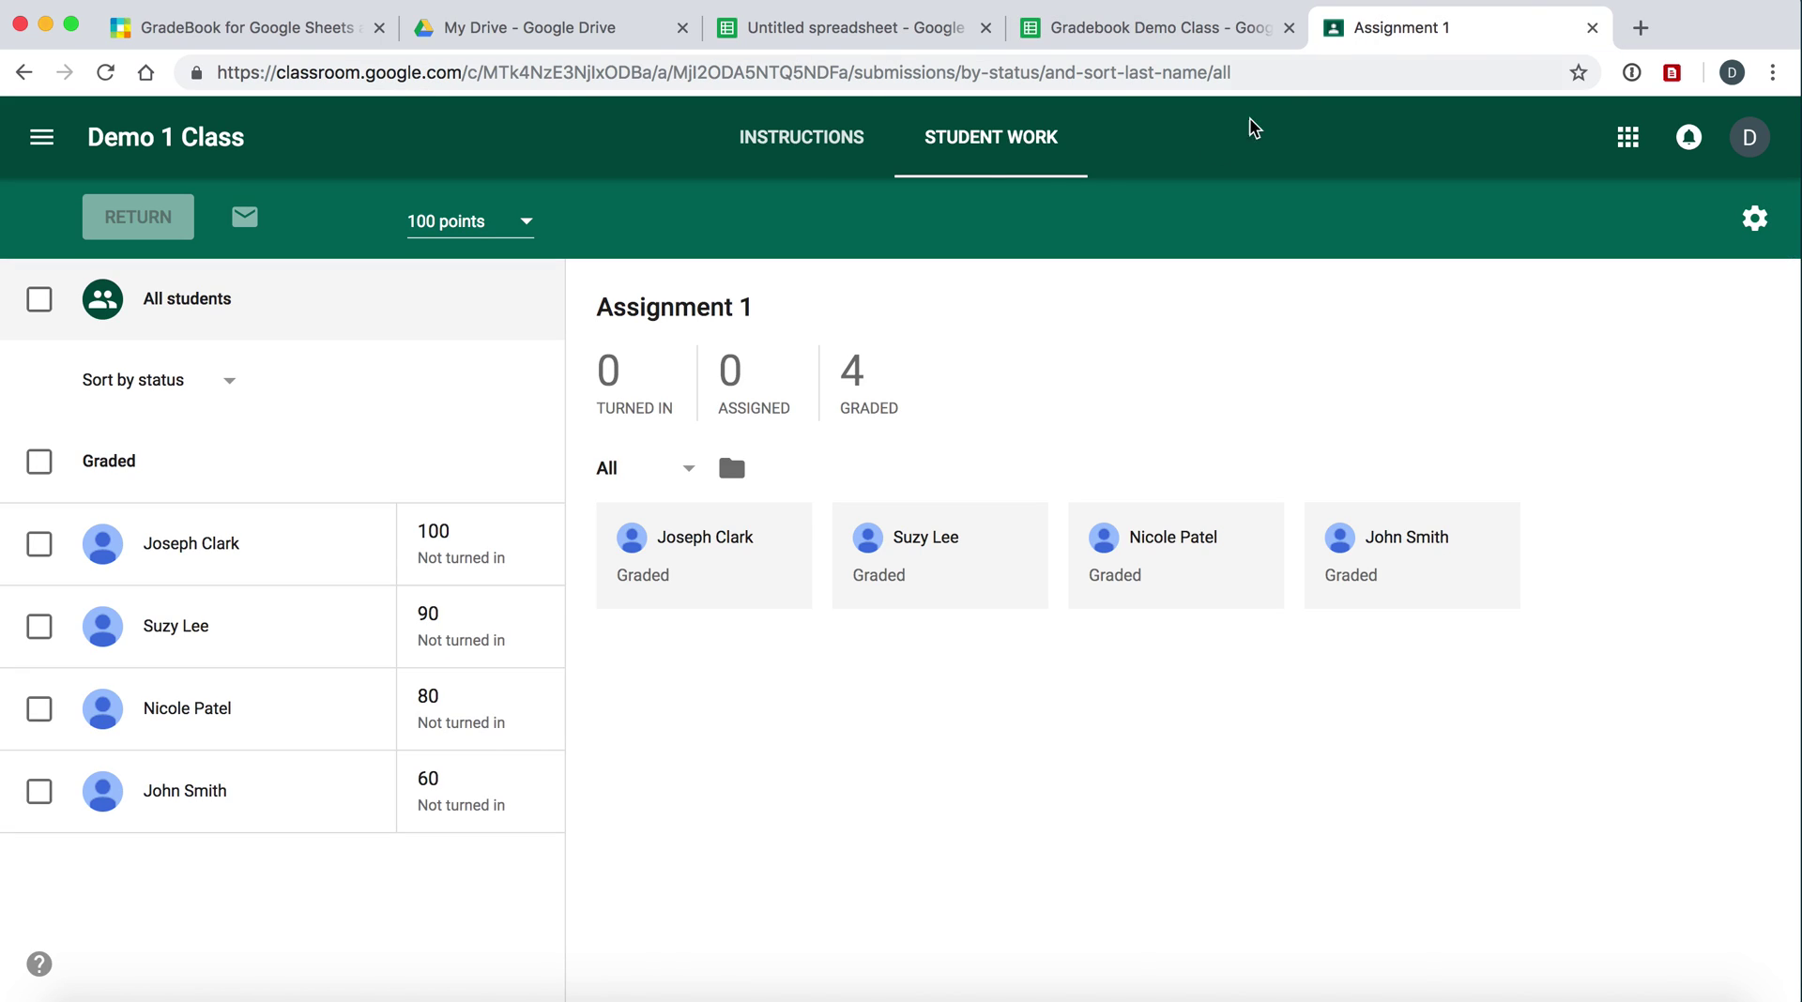
click(818, 154)
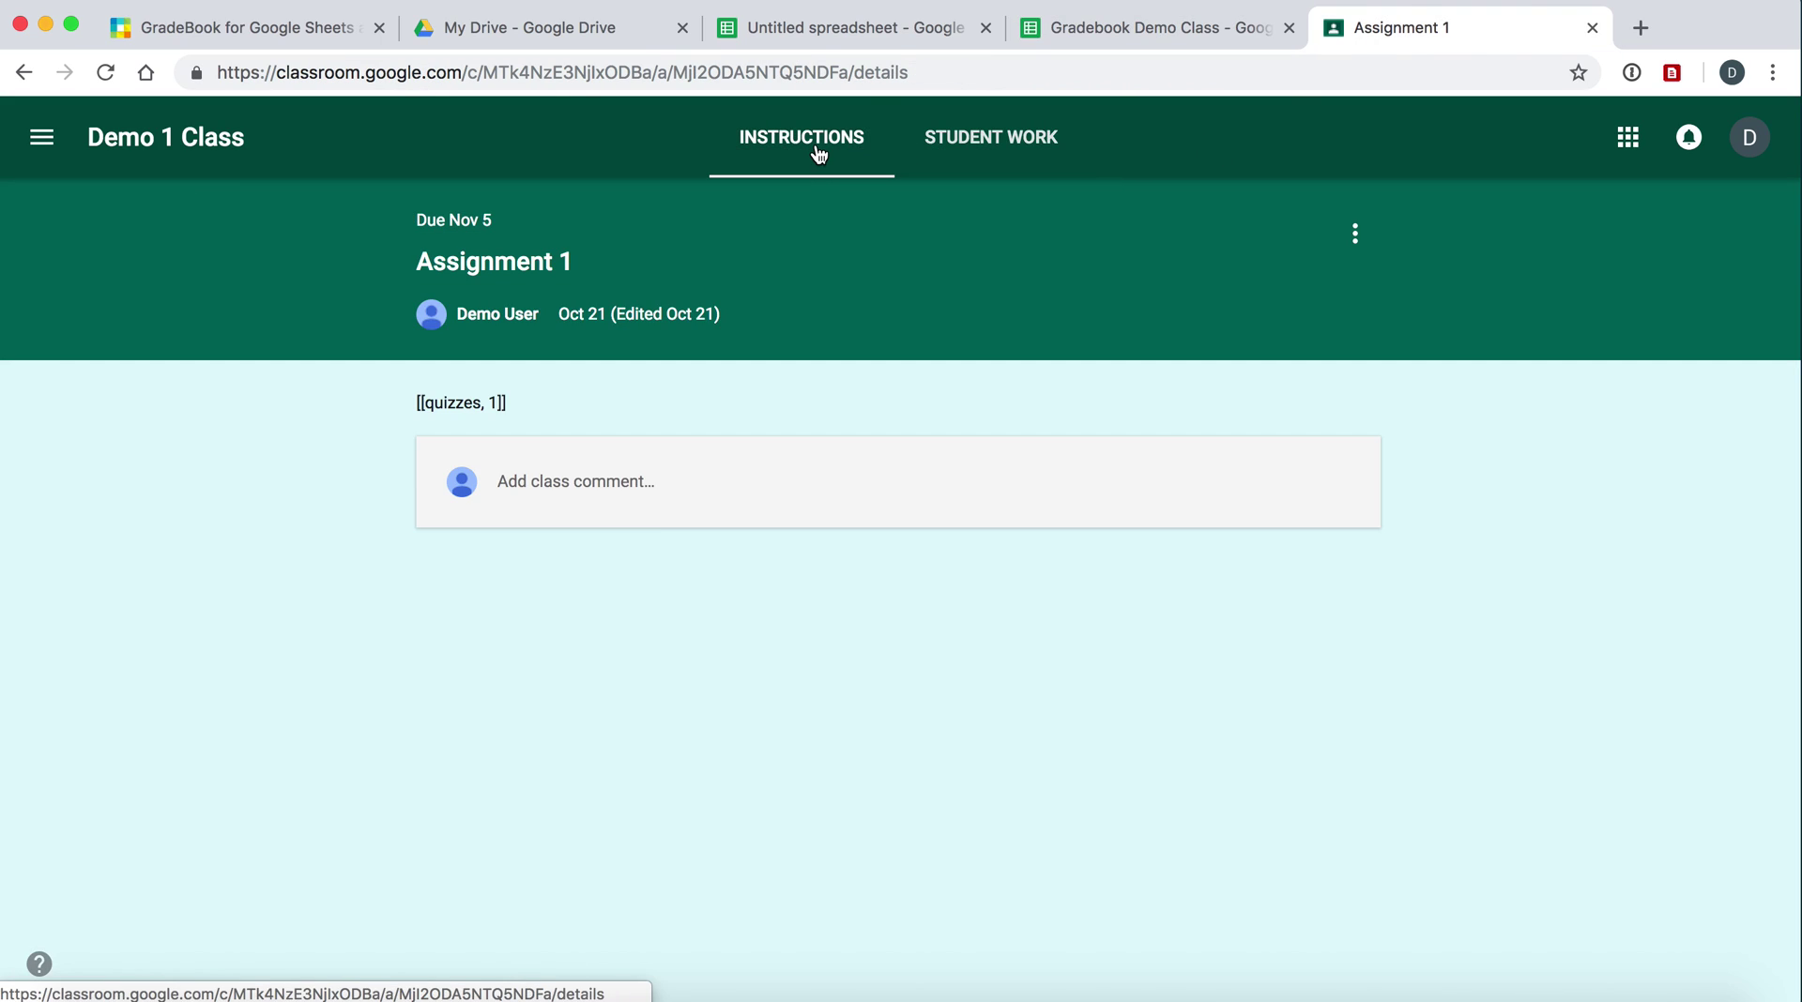
click(1354, 233)
click(1311, 303)
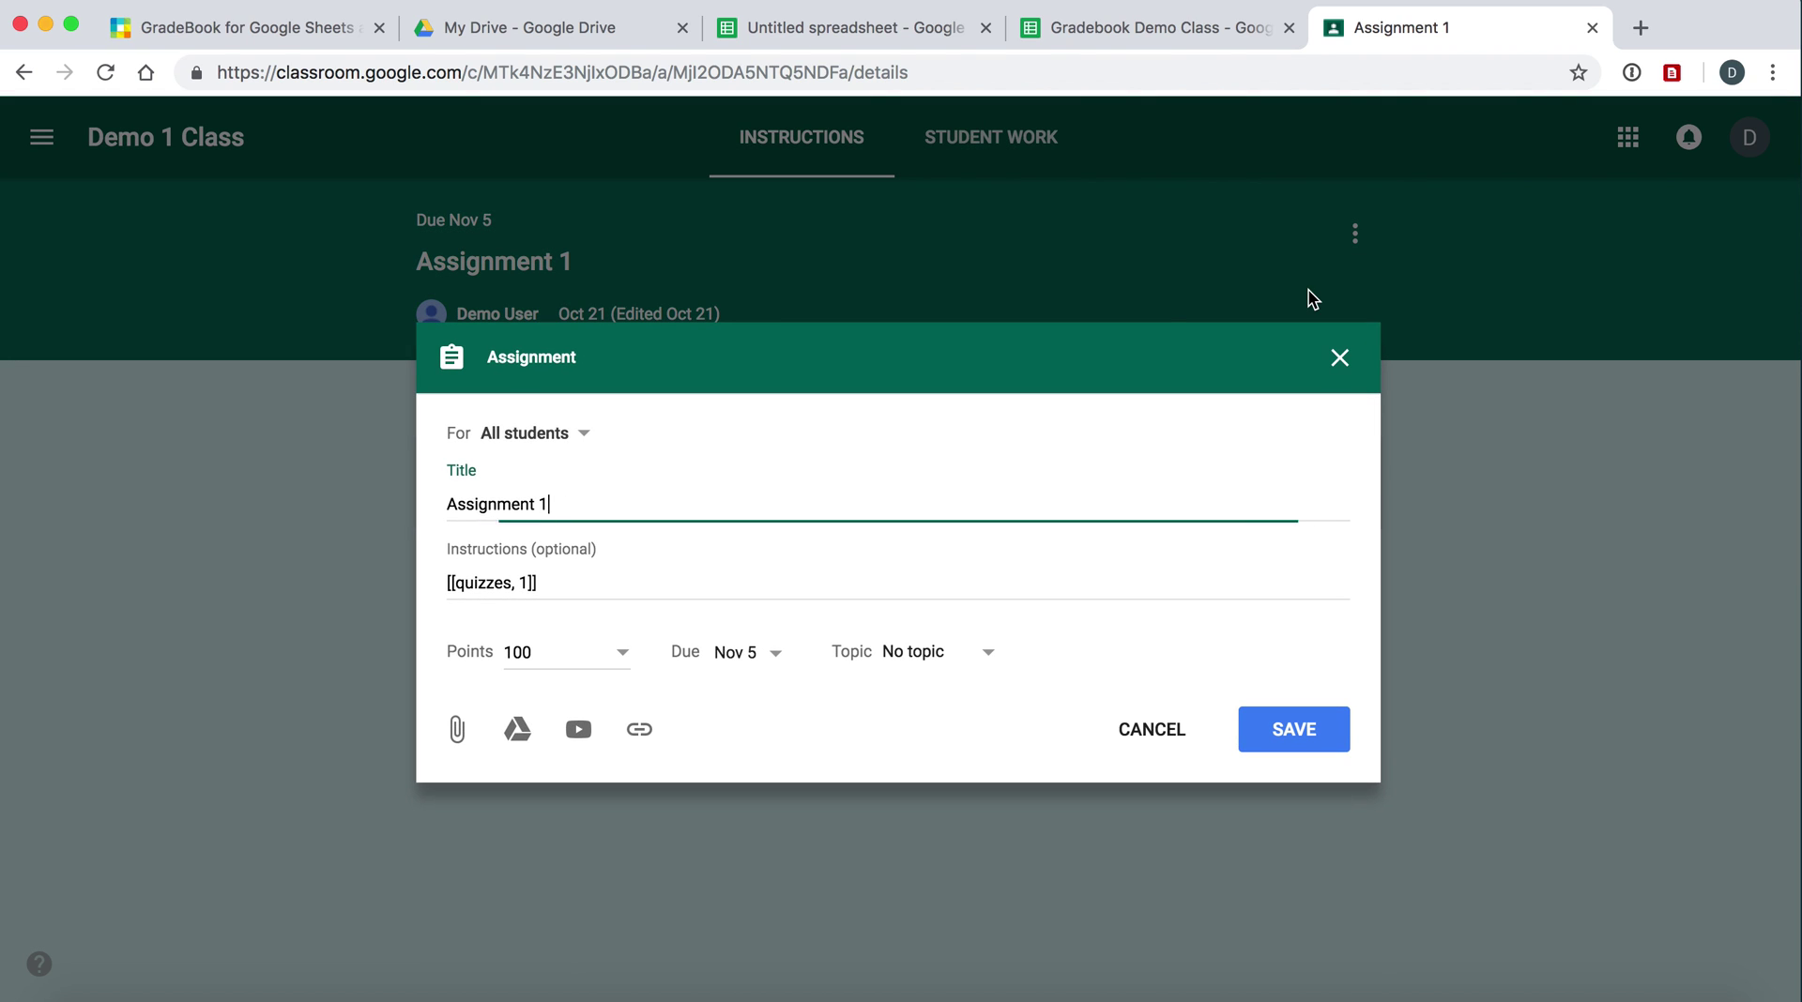
click(447, 581)
key(Return)
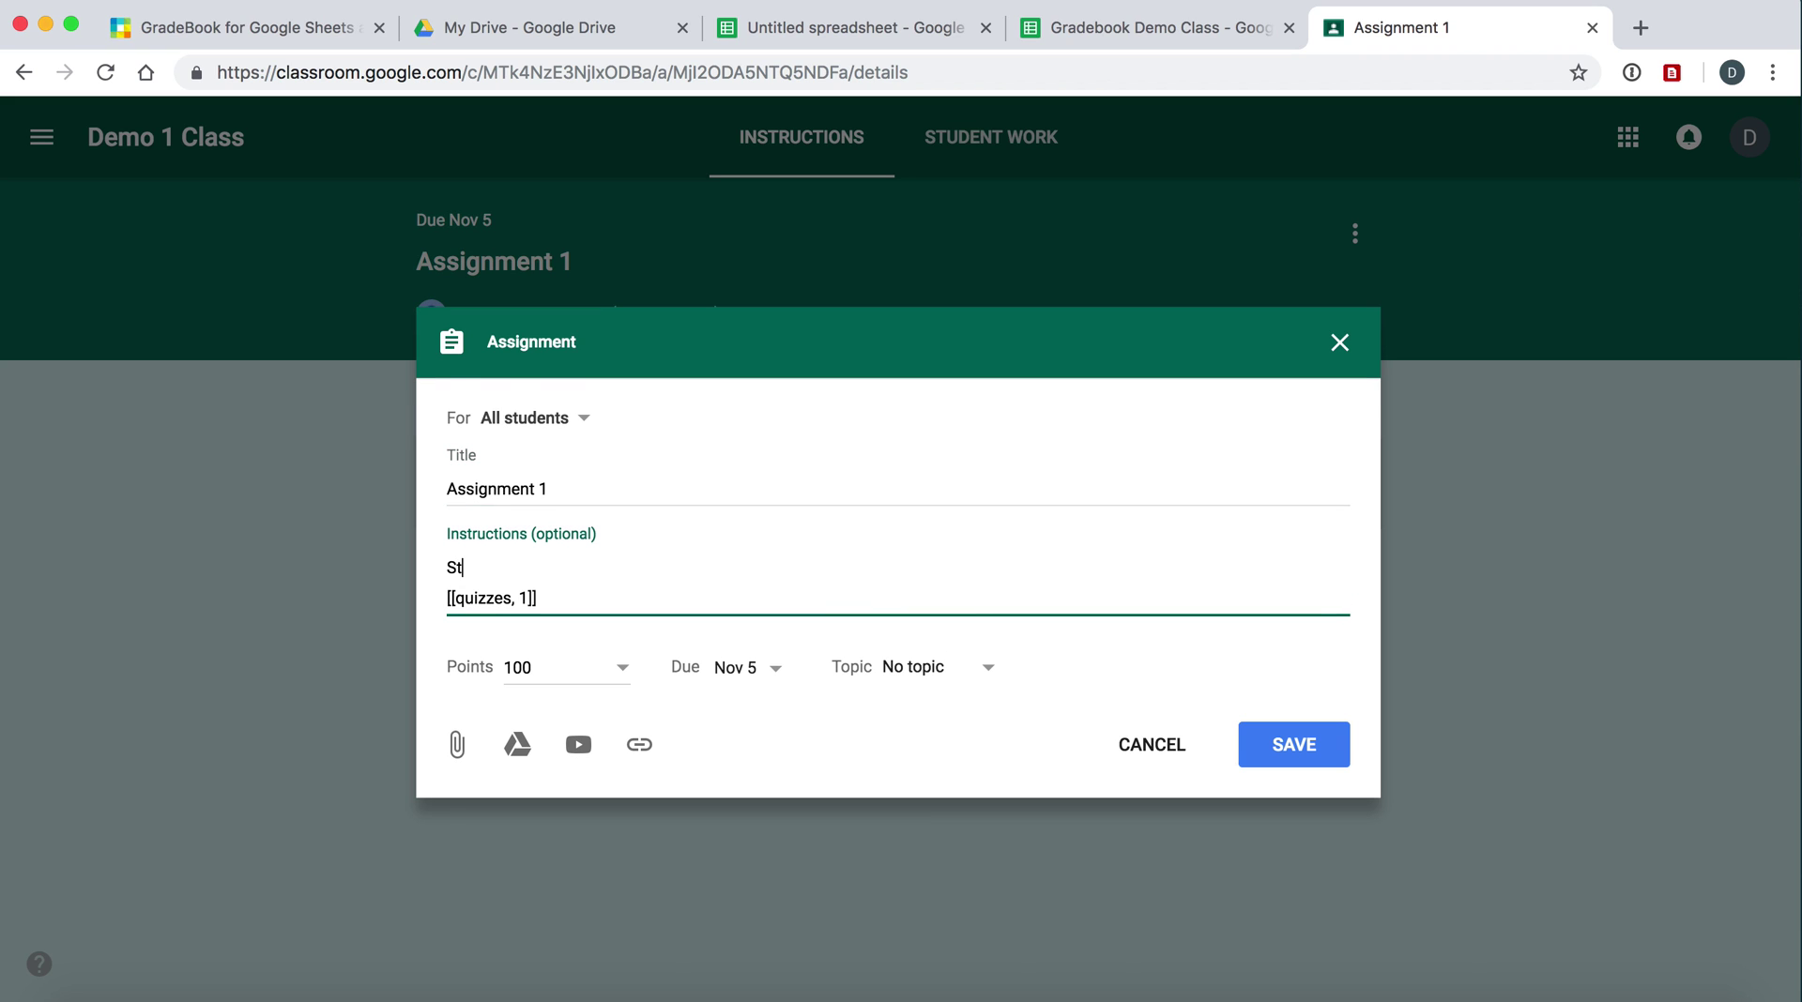
text(udent instructions)
- Highlight the [[quizzes, 1]] tag in the instructions and examine its category and weight parts
click(569, 599)
drag(554, 599, 445, 601)
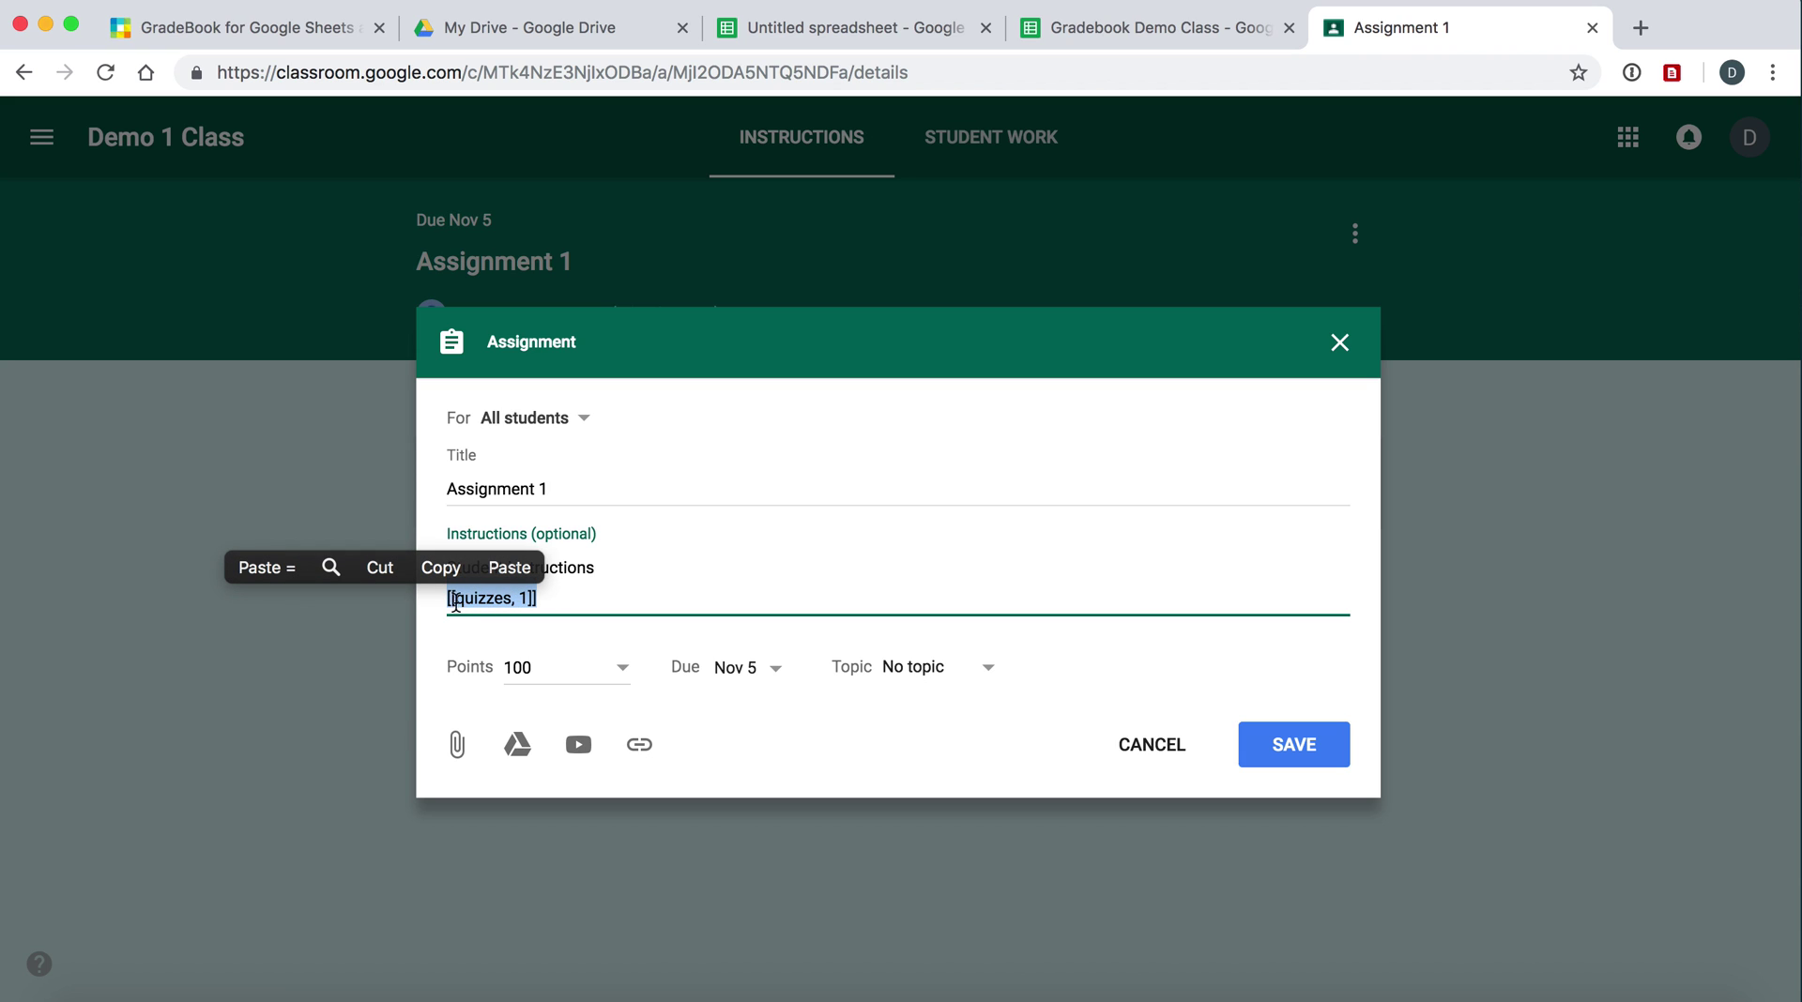
click(453, 599)
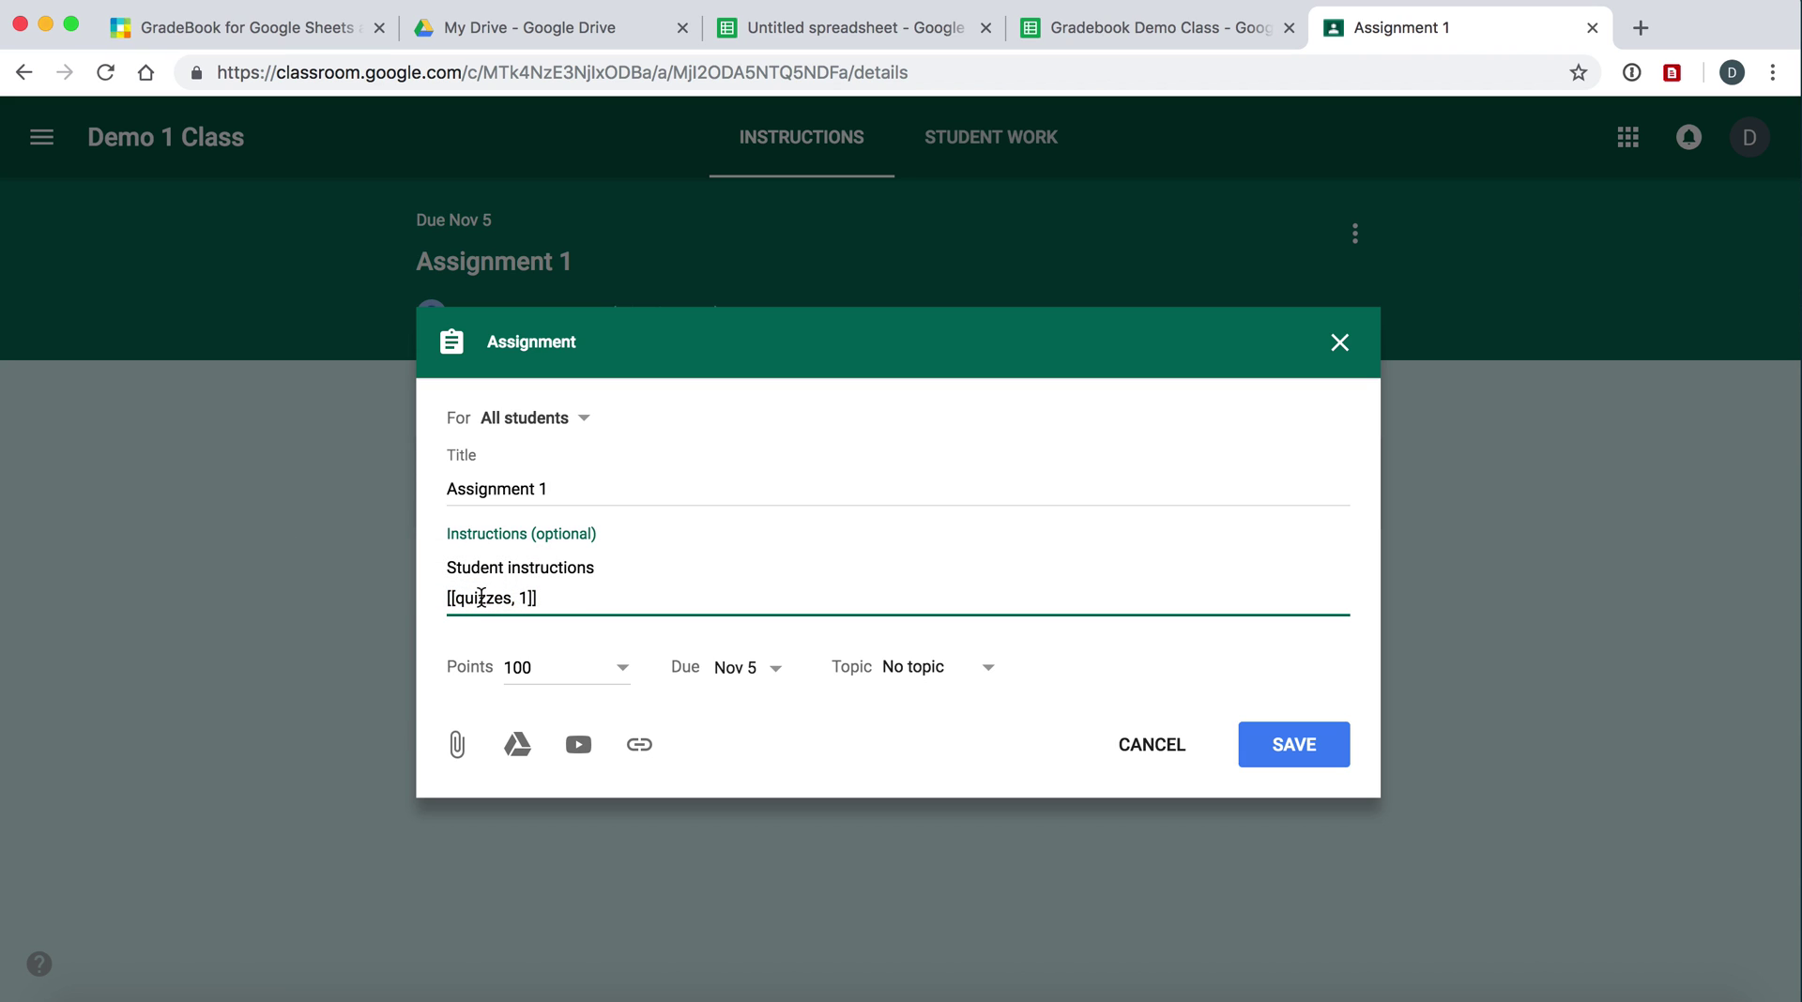
drag(511, 597, 457, 598)
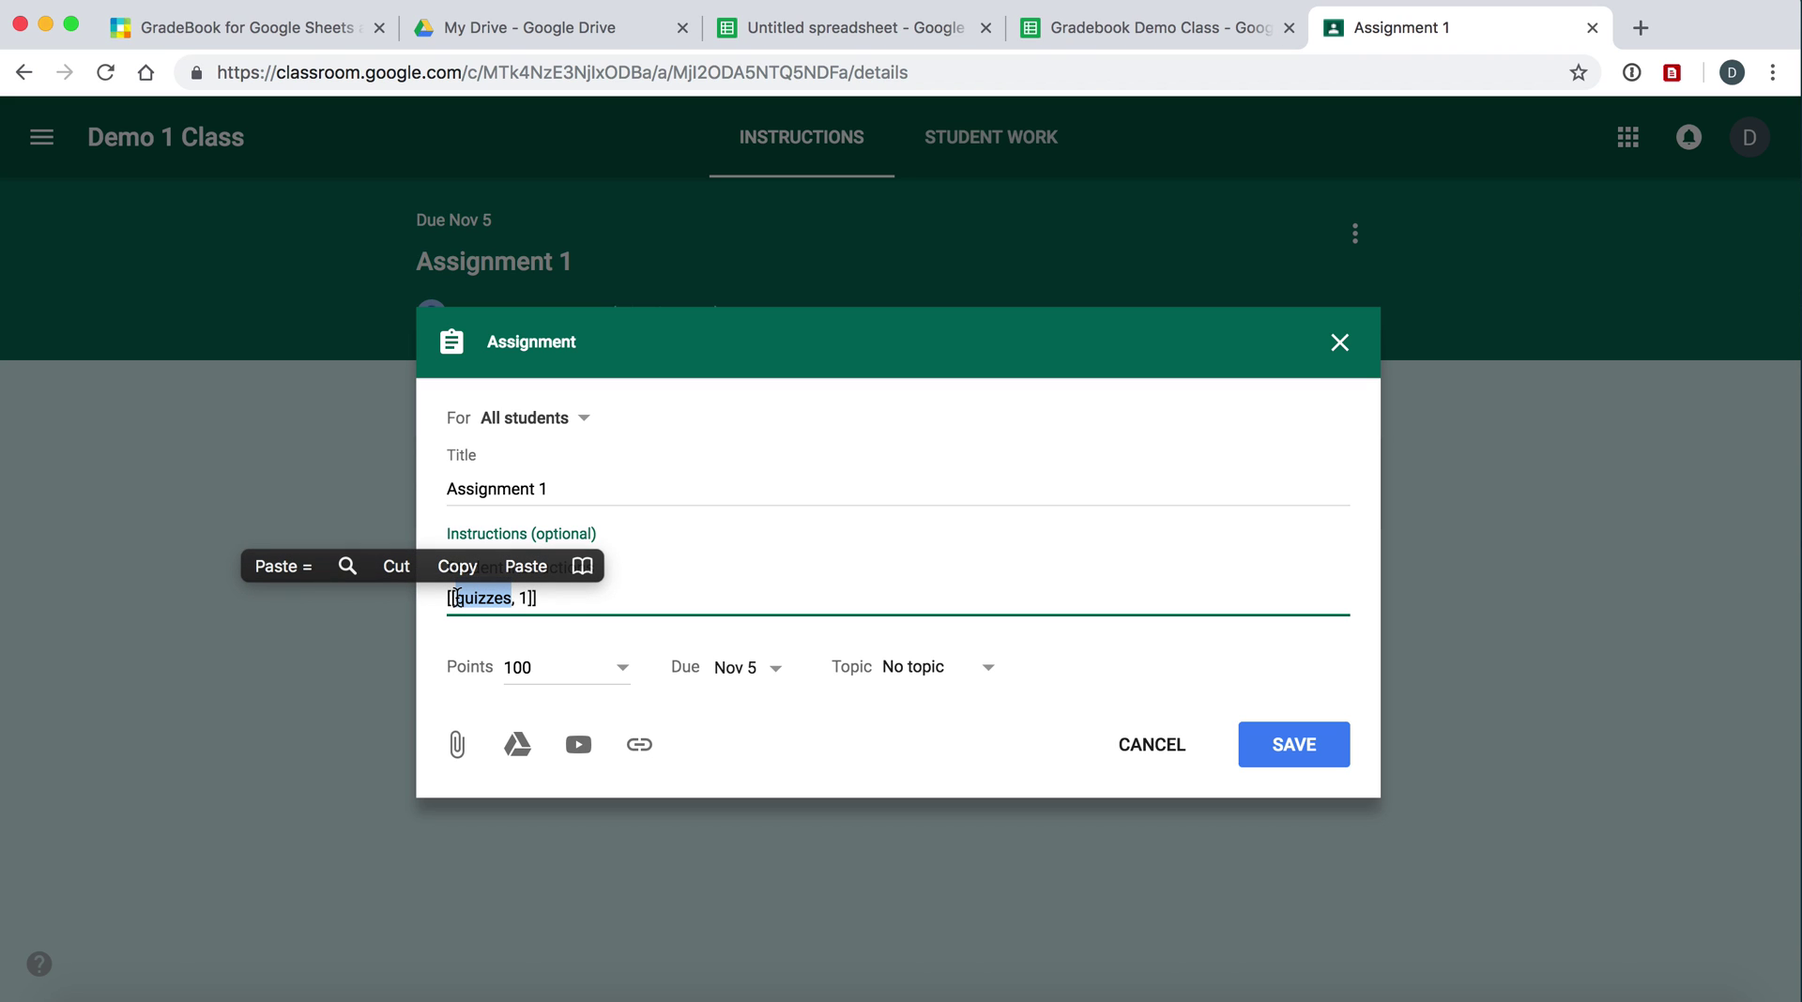
click(528, 598)
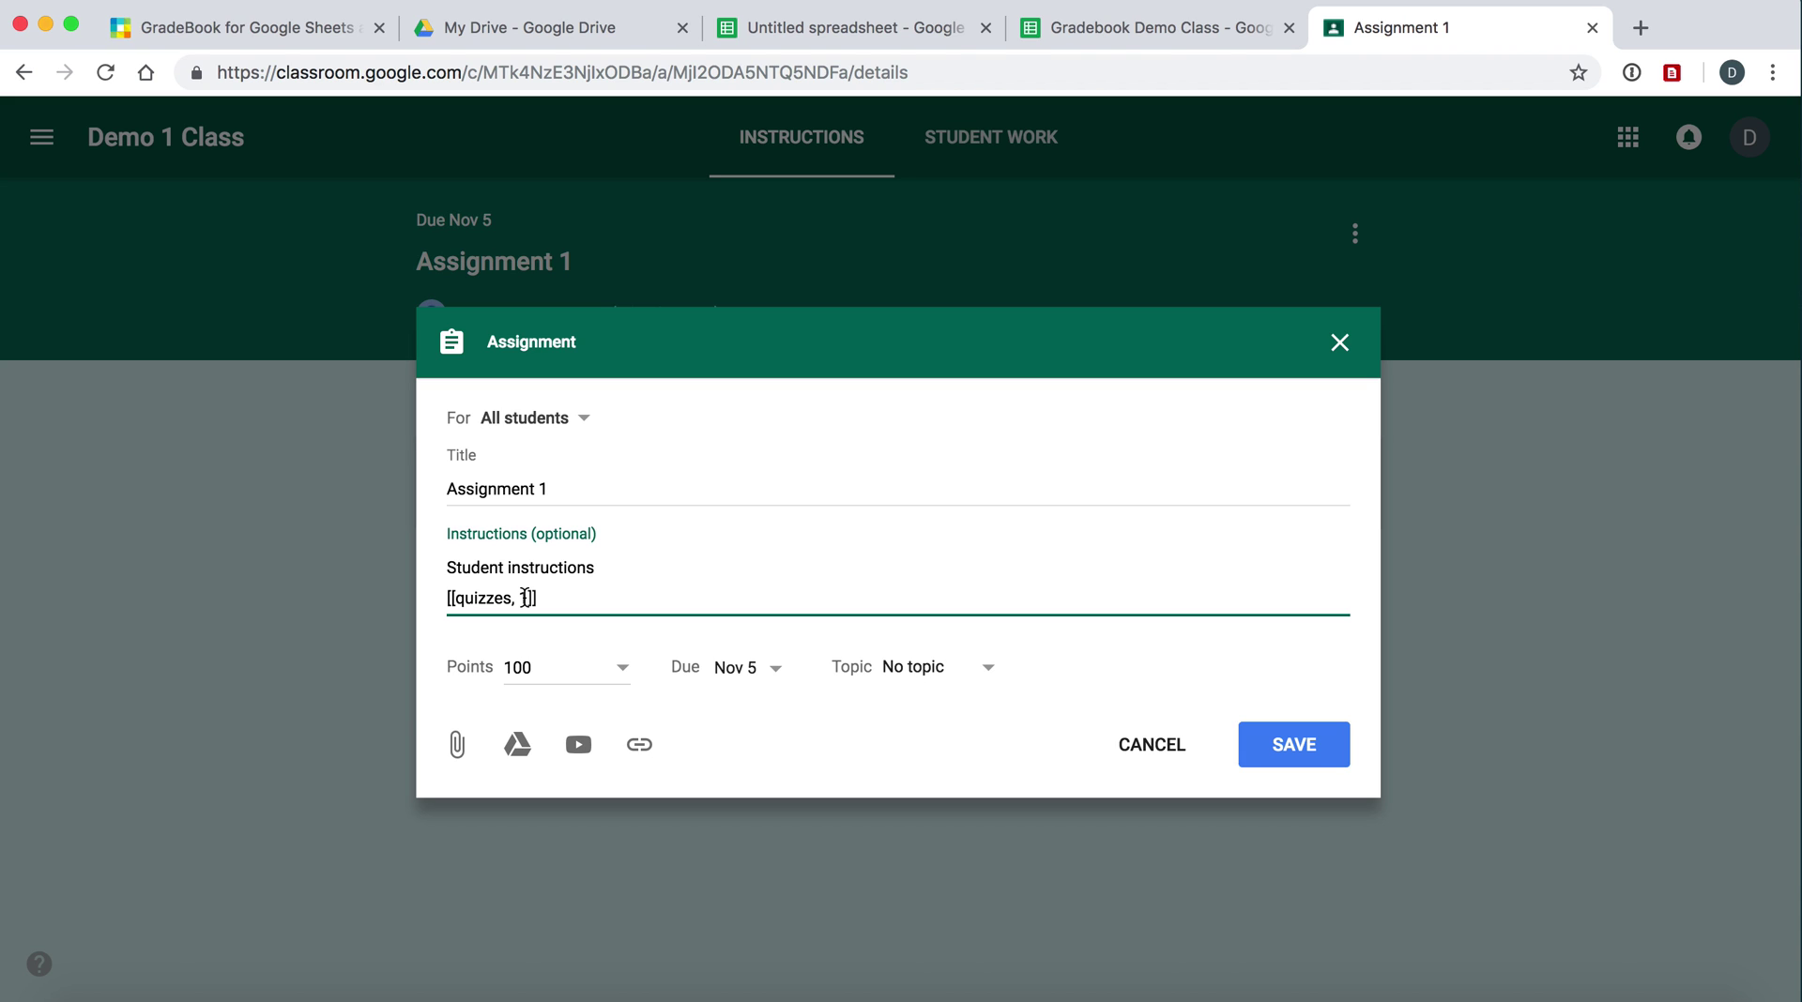
click(525, 598)
text(. [[1]])
key(BackSpace)
key(BackSpace)
key(BackSpace)
key(BackSpace)
key(BackSpace)
key(BackSpace)
key(BackSpace)
key(BackSpace)
- Switch back to the gradebook and inspect Assignment 1's first two student marks, its weight and its category
click(1178, 37)
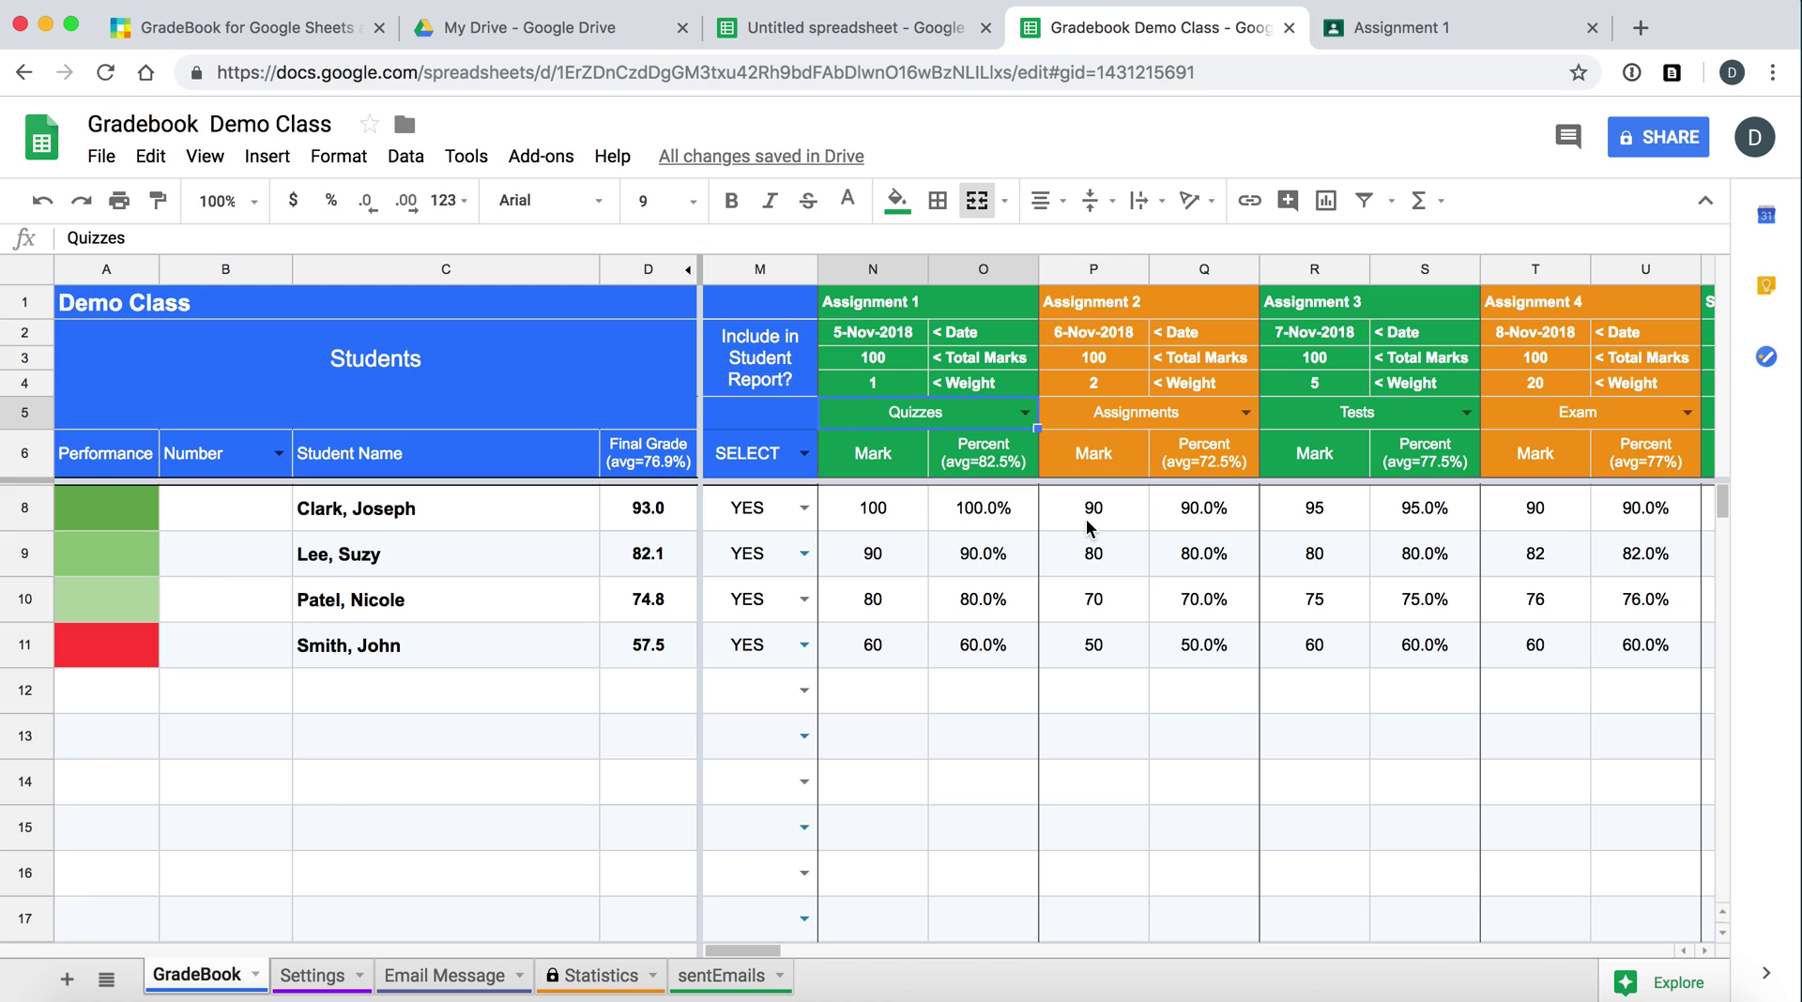
click(891, 507)
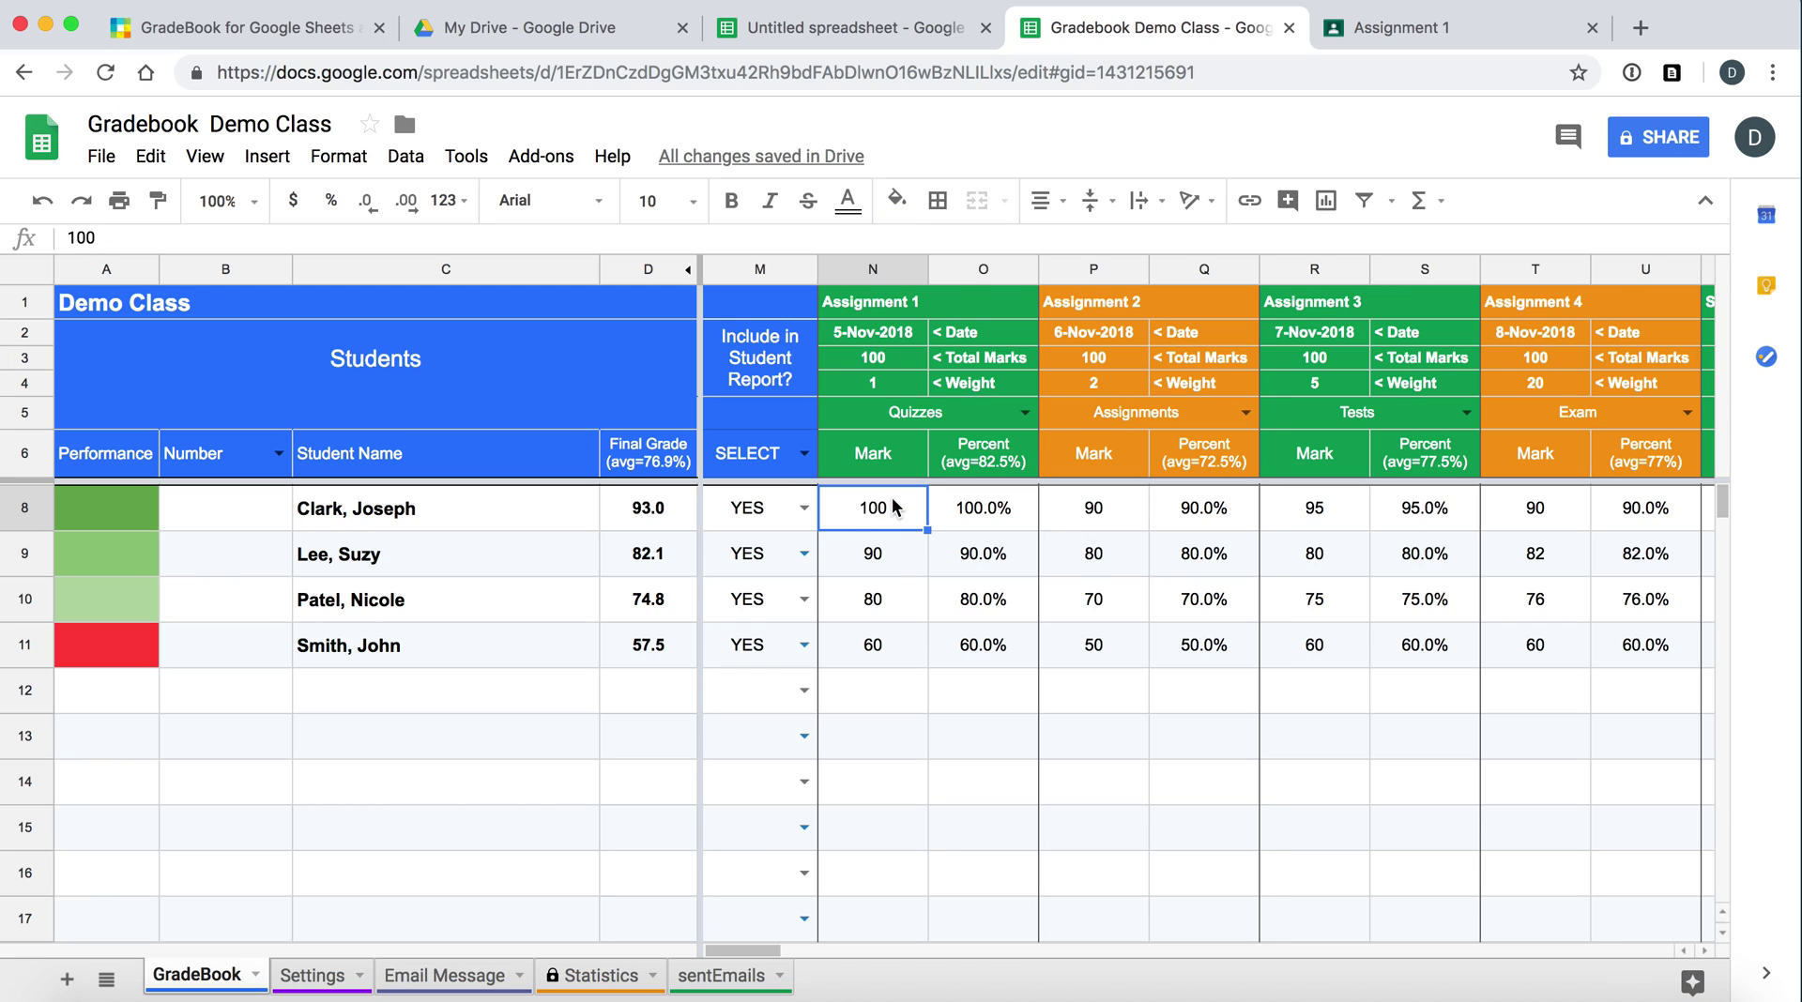
click(895, 558)
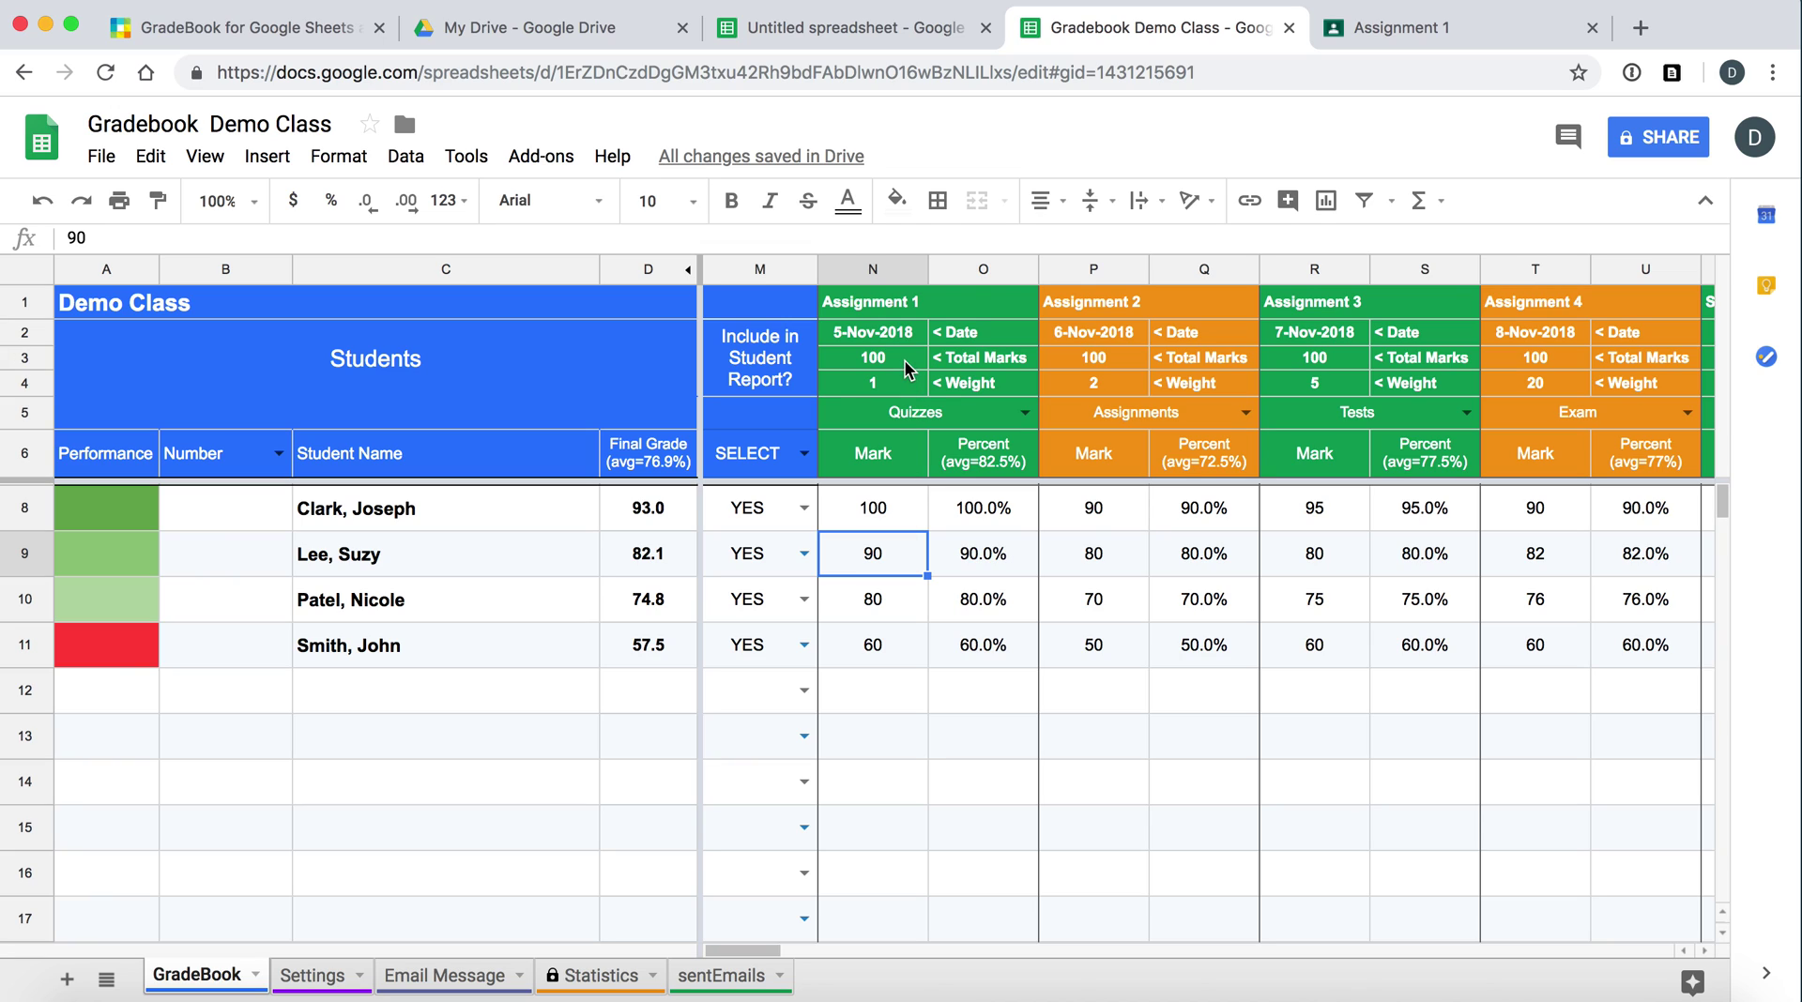
click(904, 387)
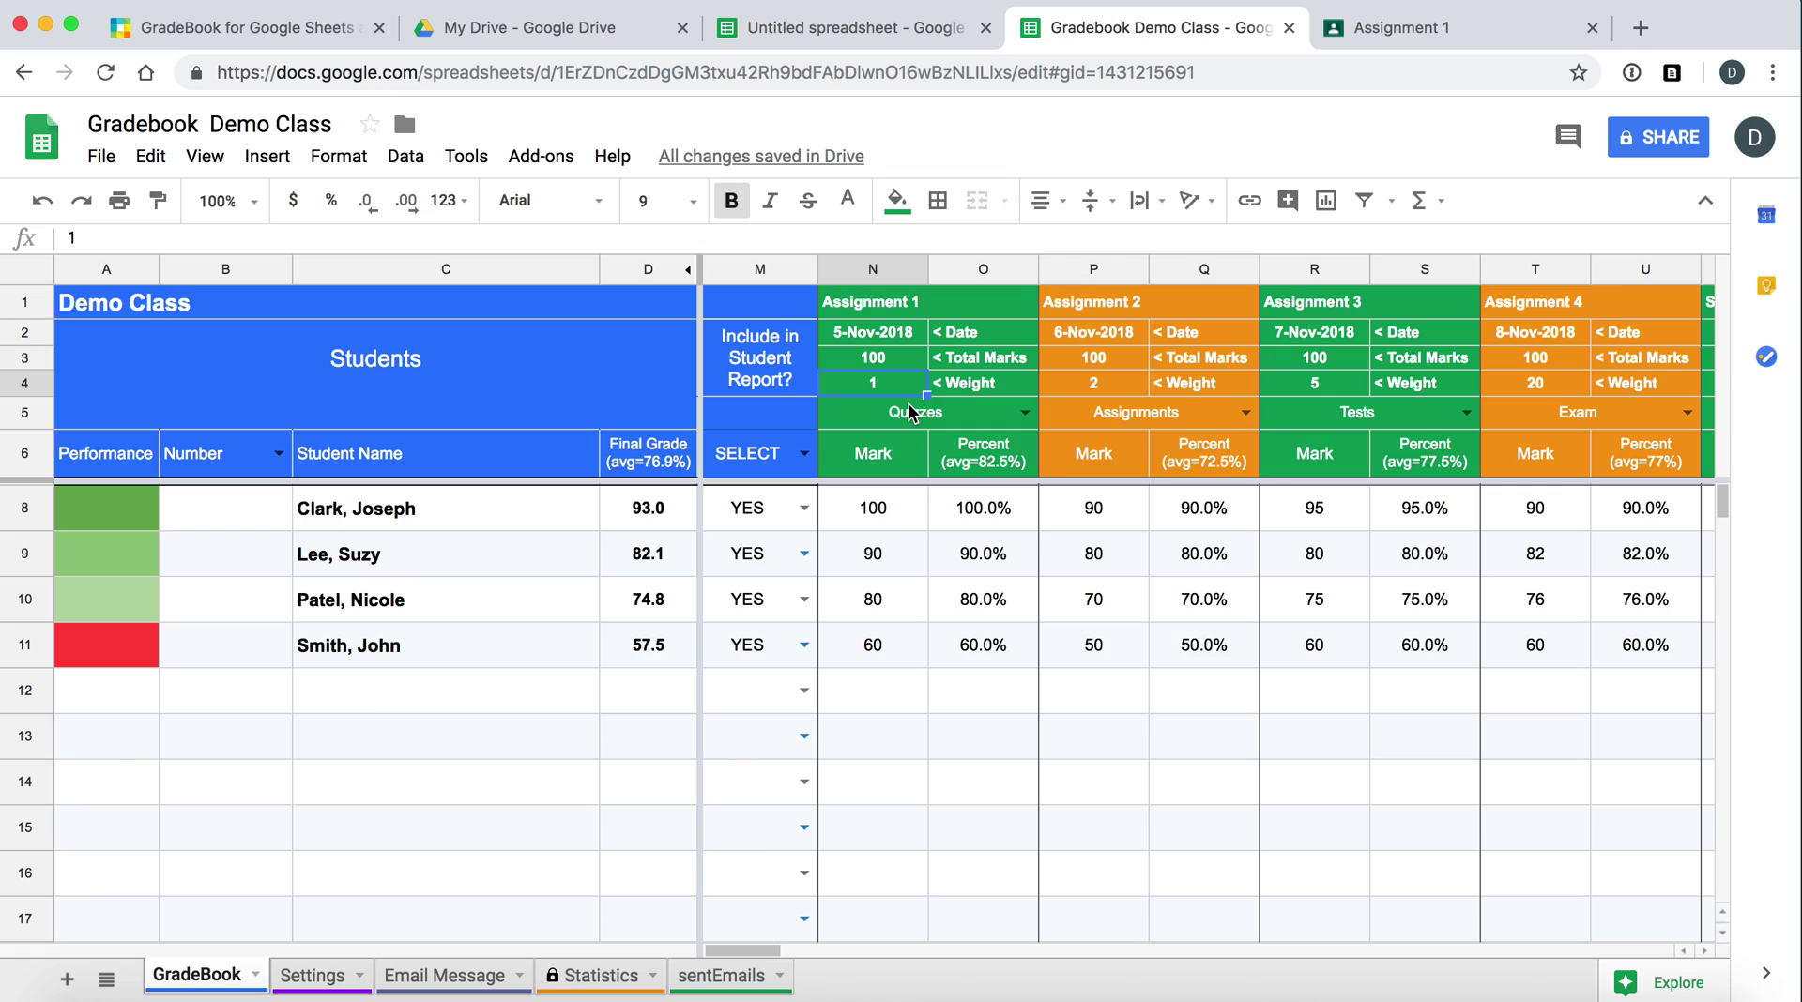
click(911, 413)
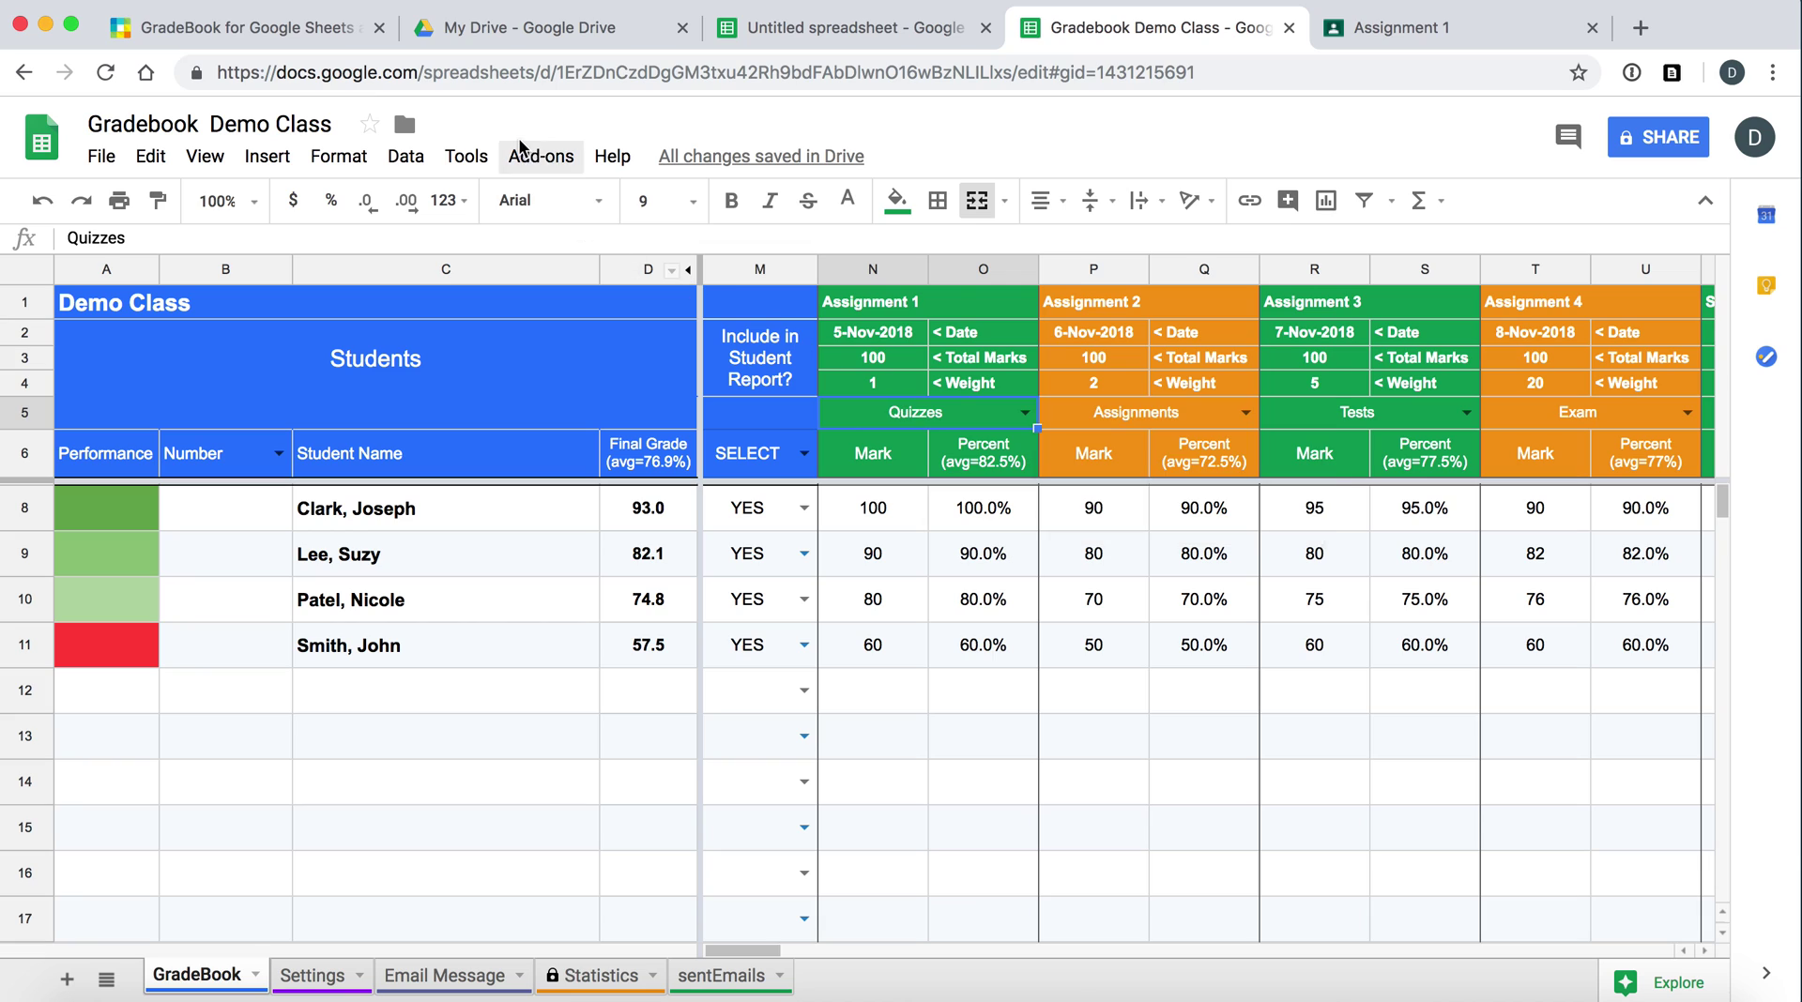
- Back in Google Classroom, change the tag in Assignment 1's instructions to [[ungraded]] and save the assignment
click(1427, 28)
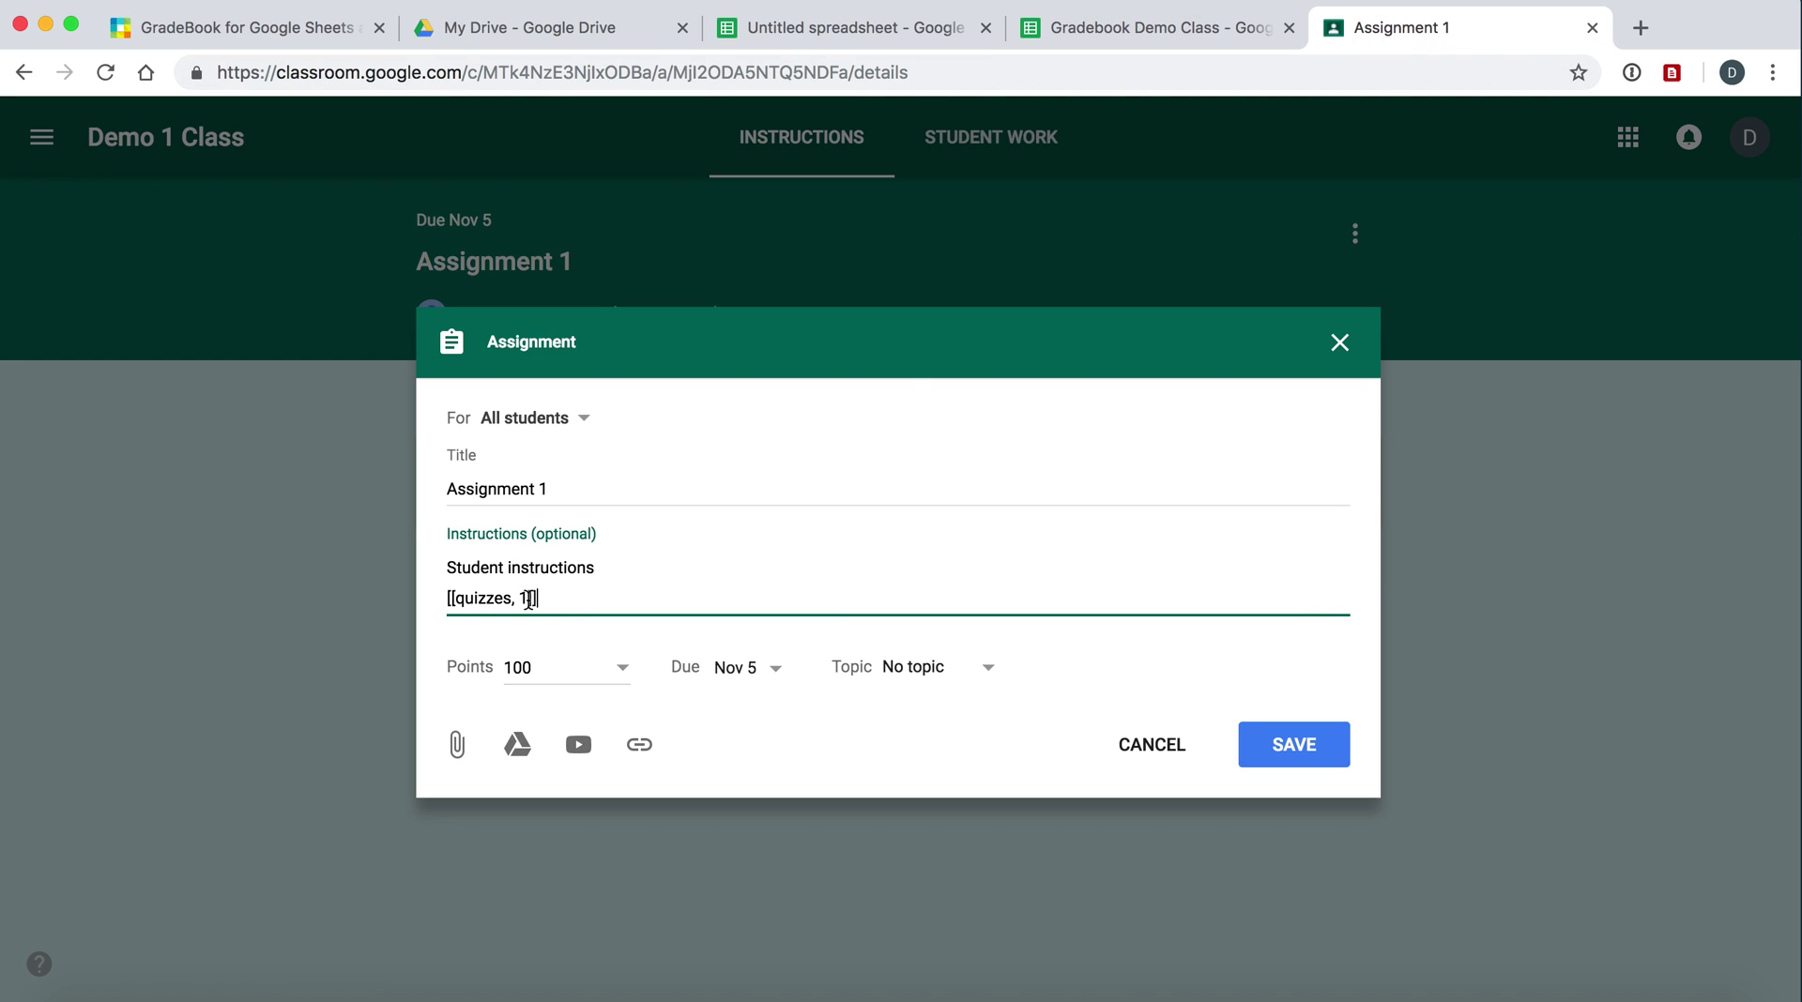
key(BackSpace)
key(BackSpace)
key(BackSpace)
key(BackSpace)
key(BackSpace)
key(BackSpace)
key(BackSpace)
key(BackSpace)
key(BackSpace)
key(BackSpace)
key(BackSpace)
key(BackSpace)
text(ungraded)
click(1304, 744)
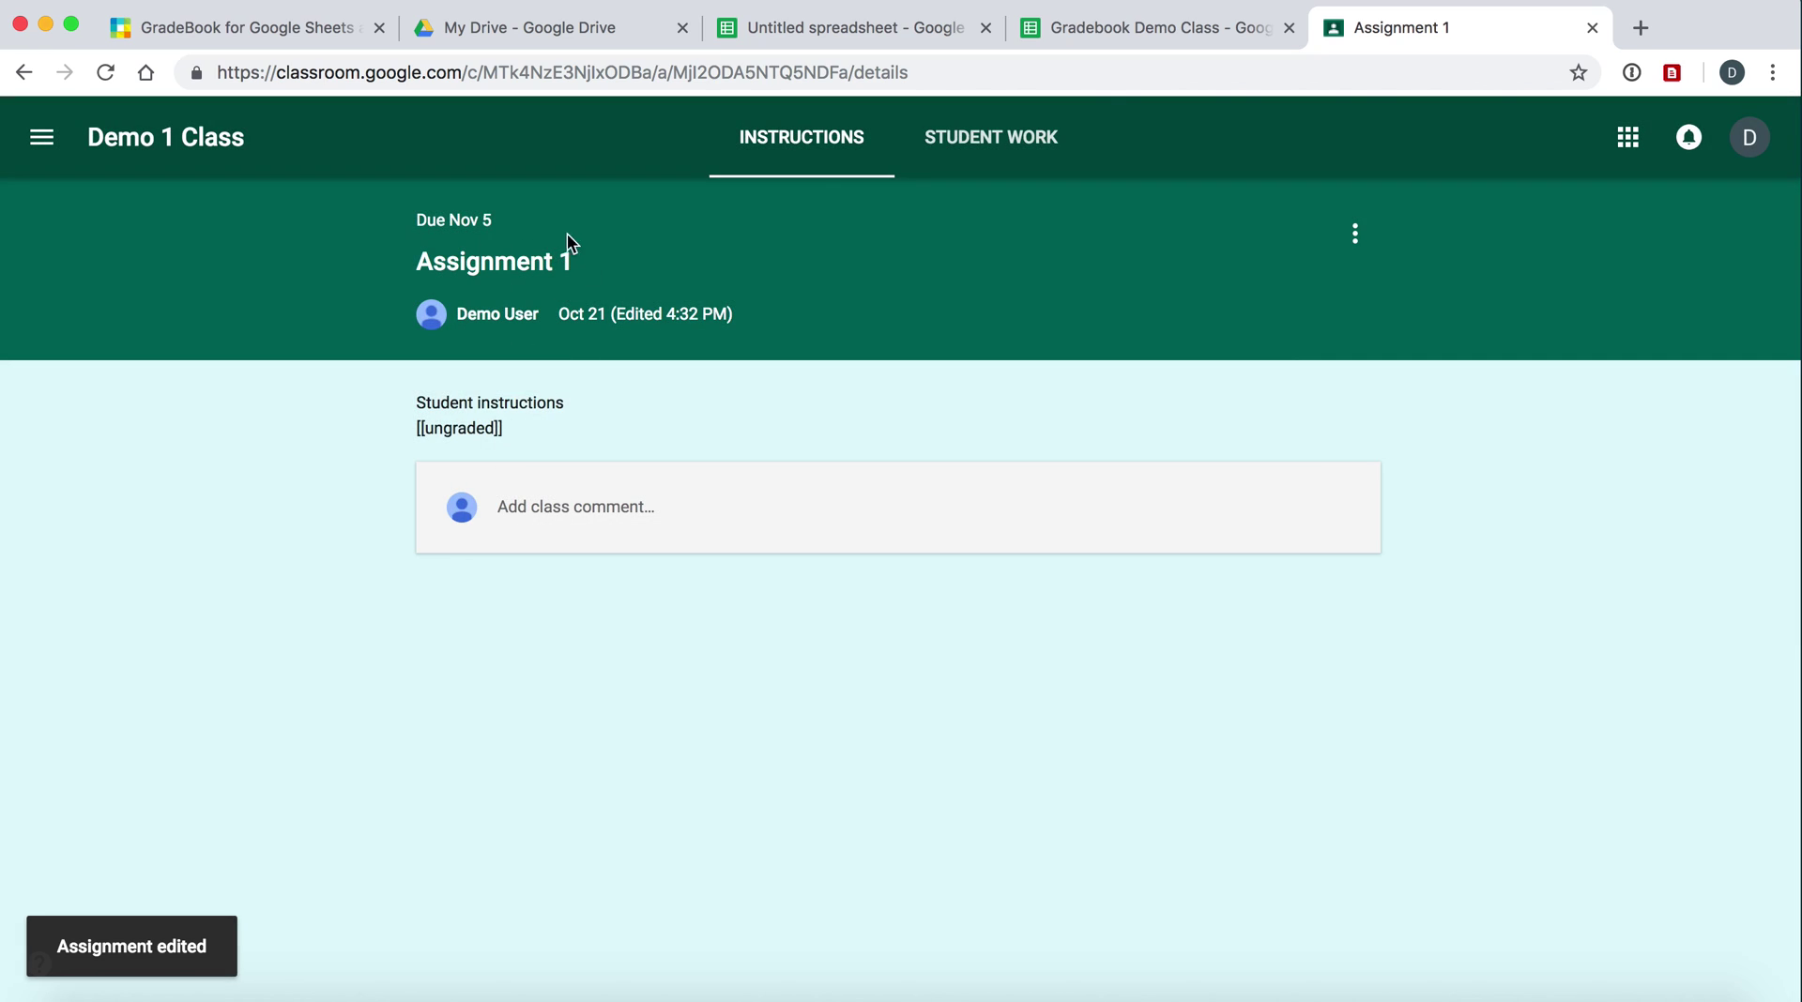
- Return to the gradebook, open the add-on's Google Classroom import and update the grades from Demo 1 Class
click(1145, 34)
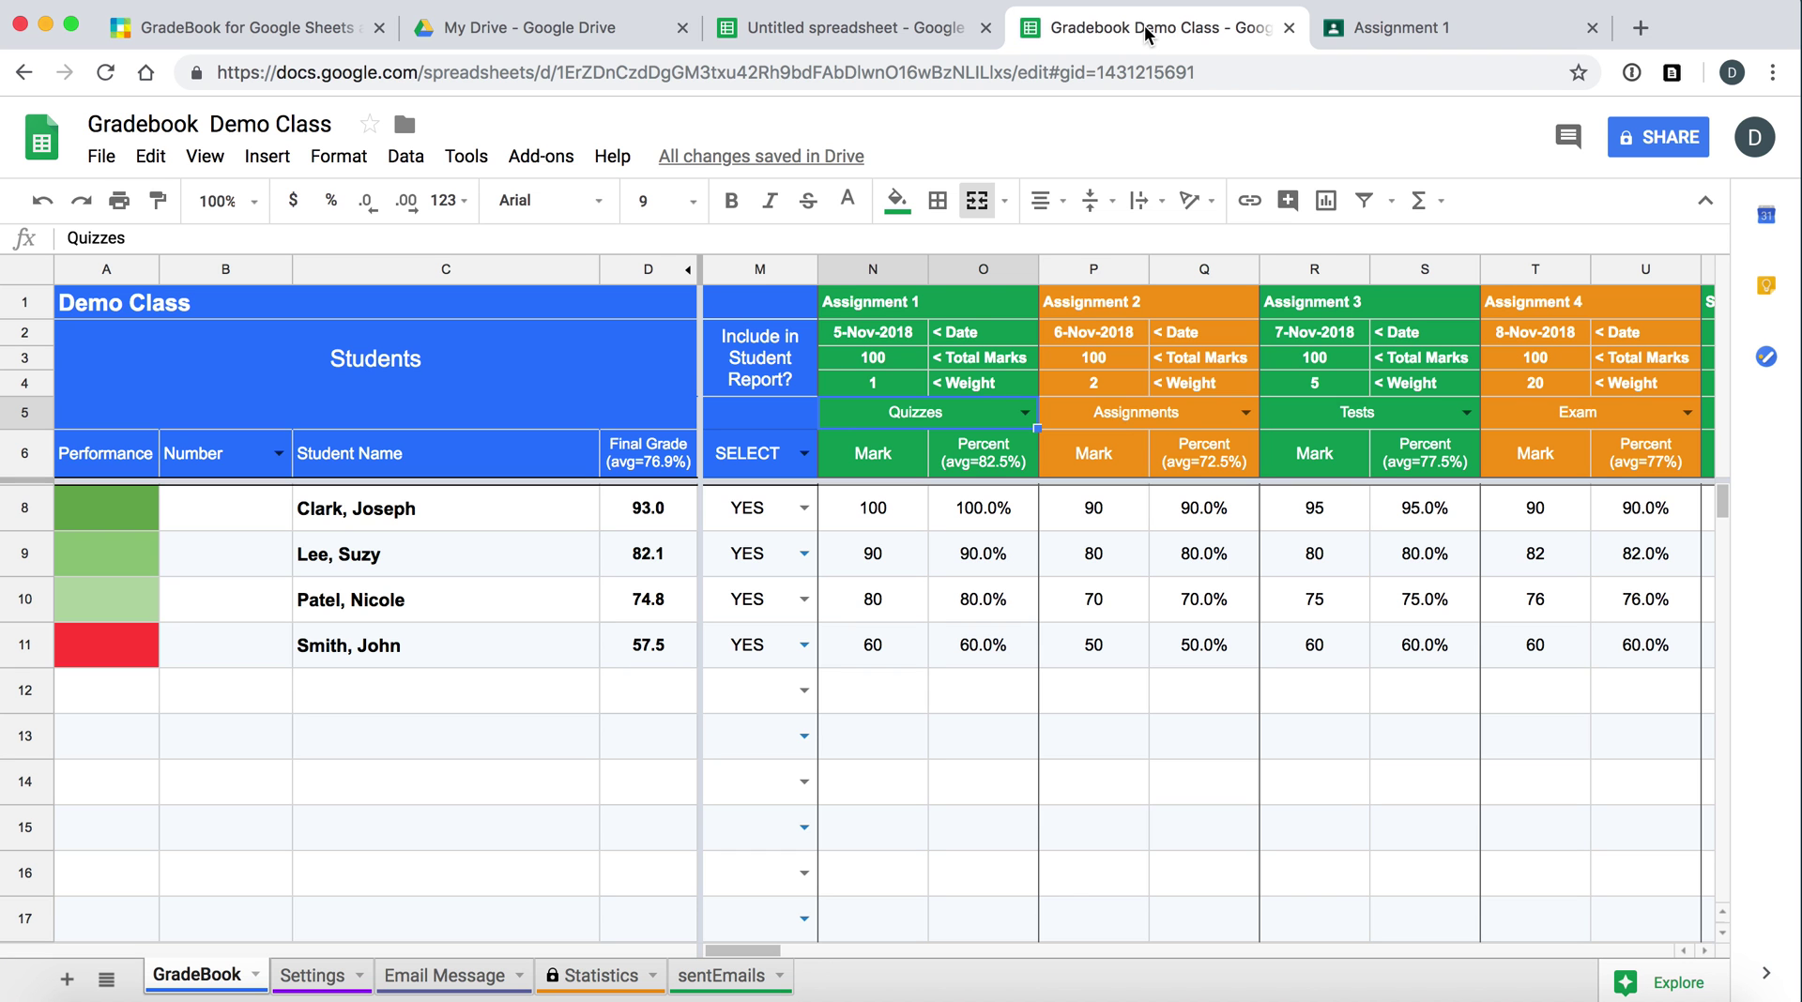
click(540, 155)
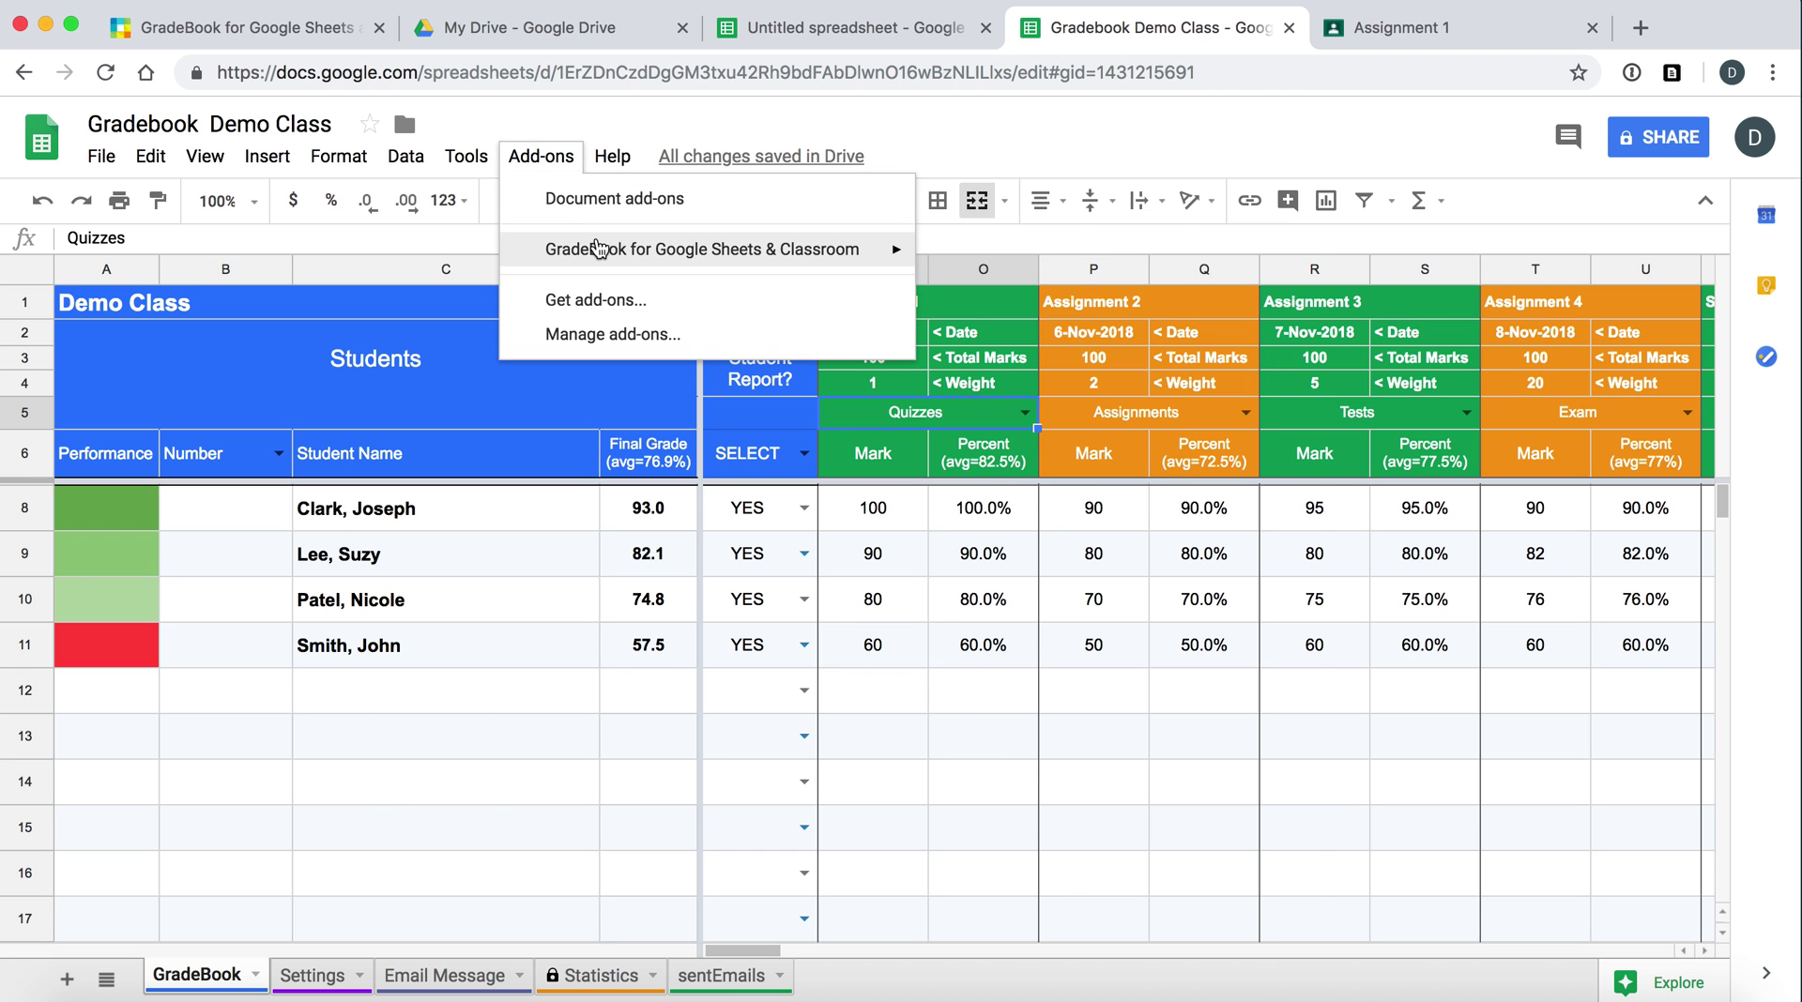
mouse_move(634, 249)
click(1008, 343)
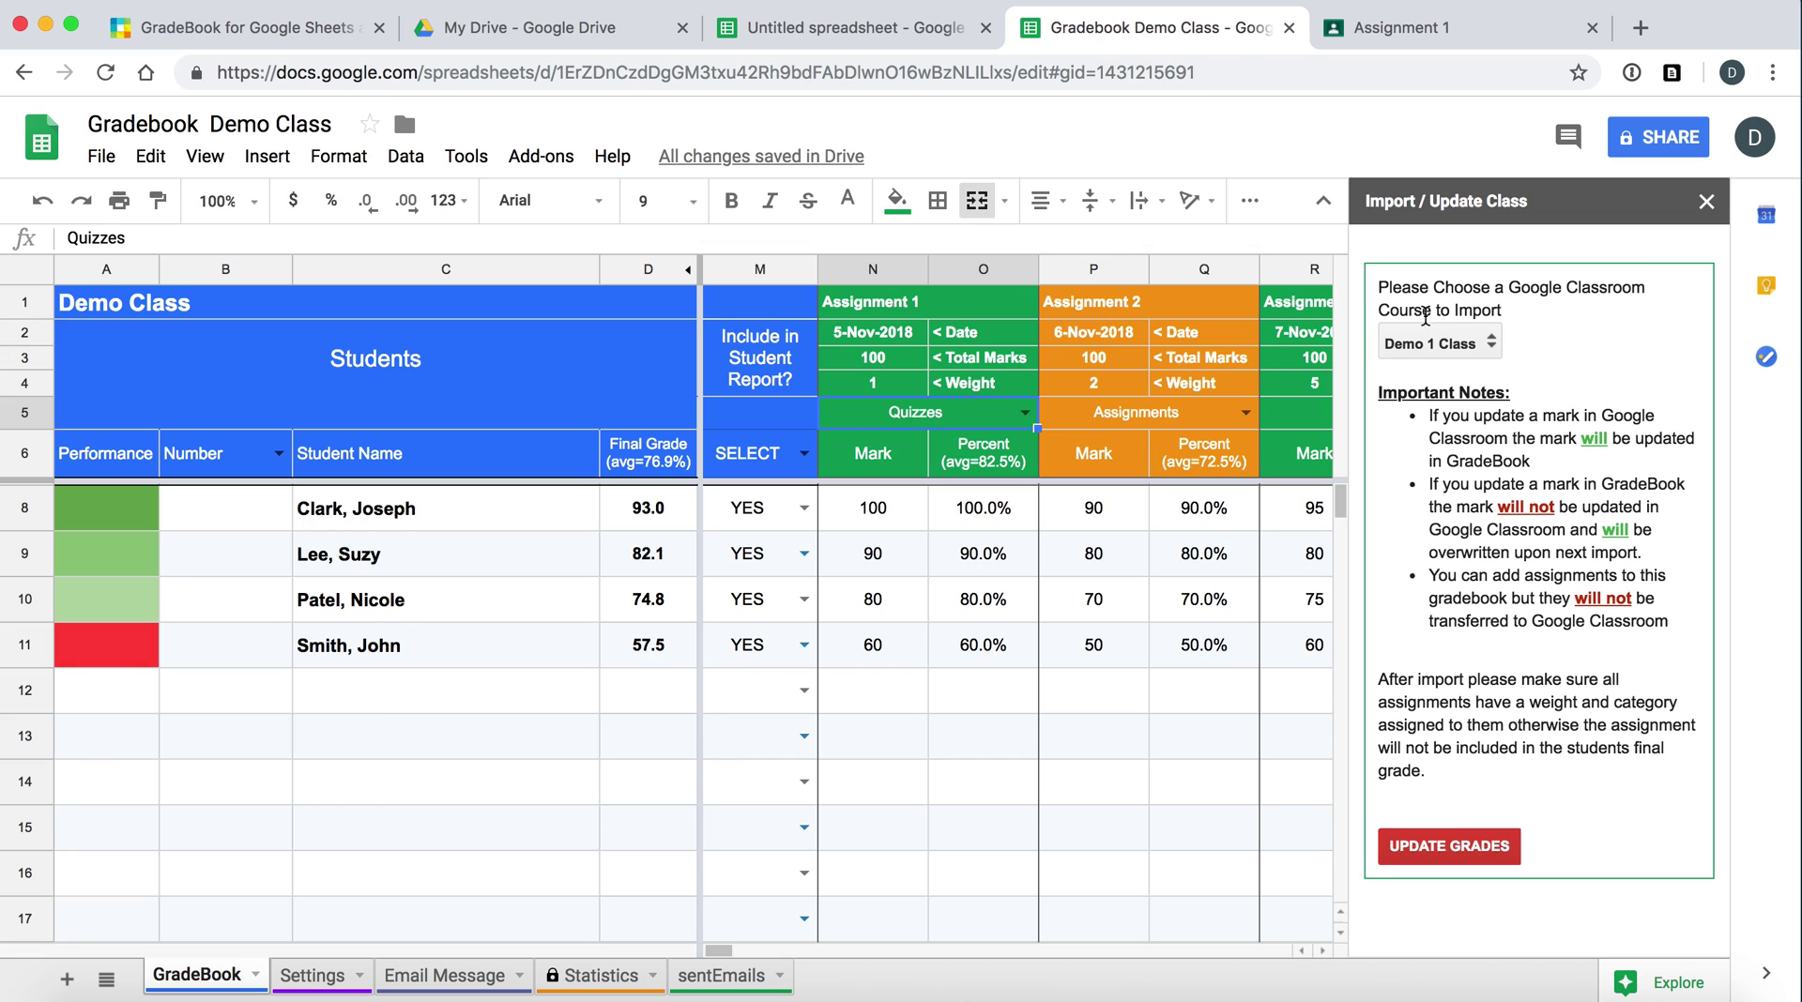
click(1497, 342)
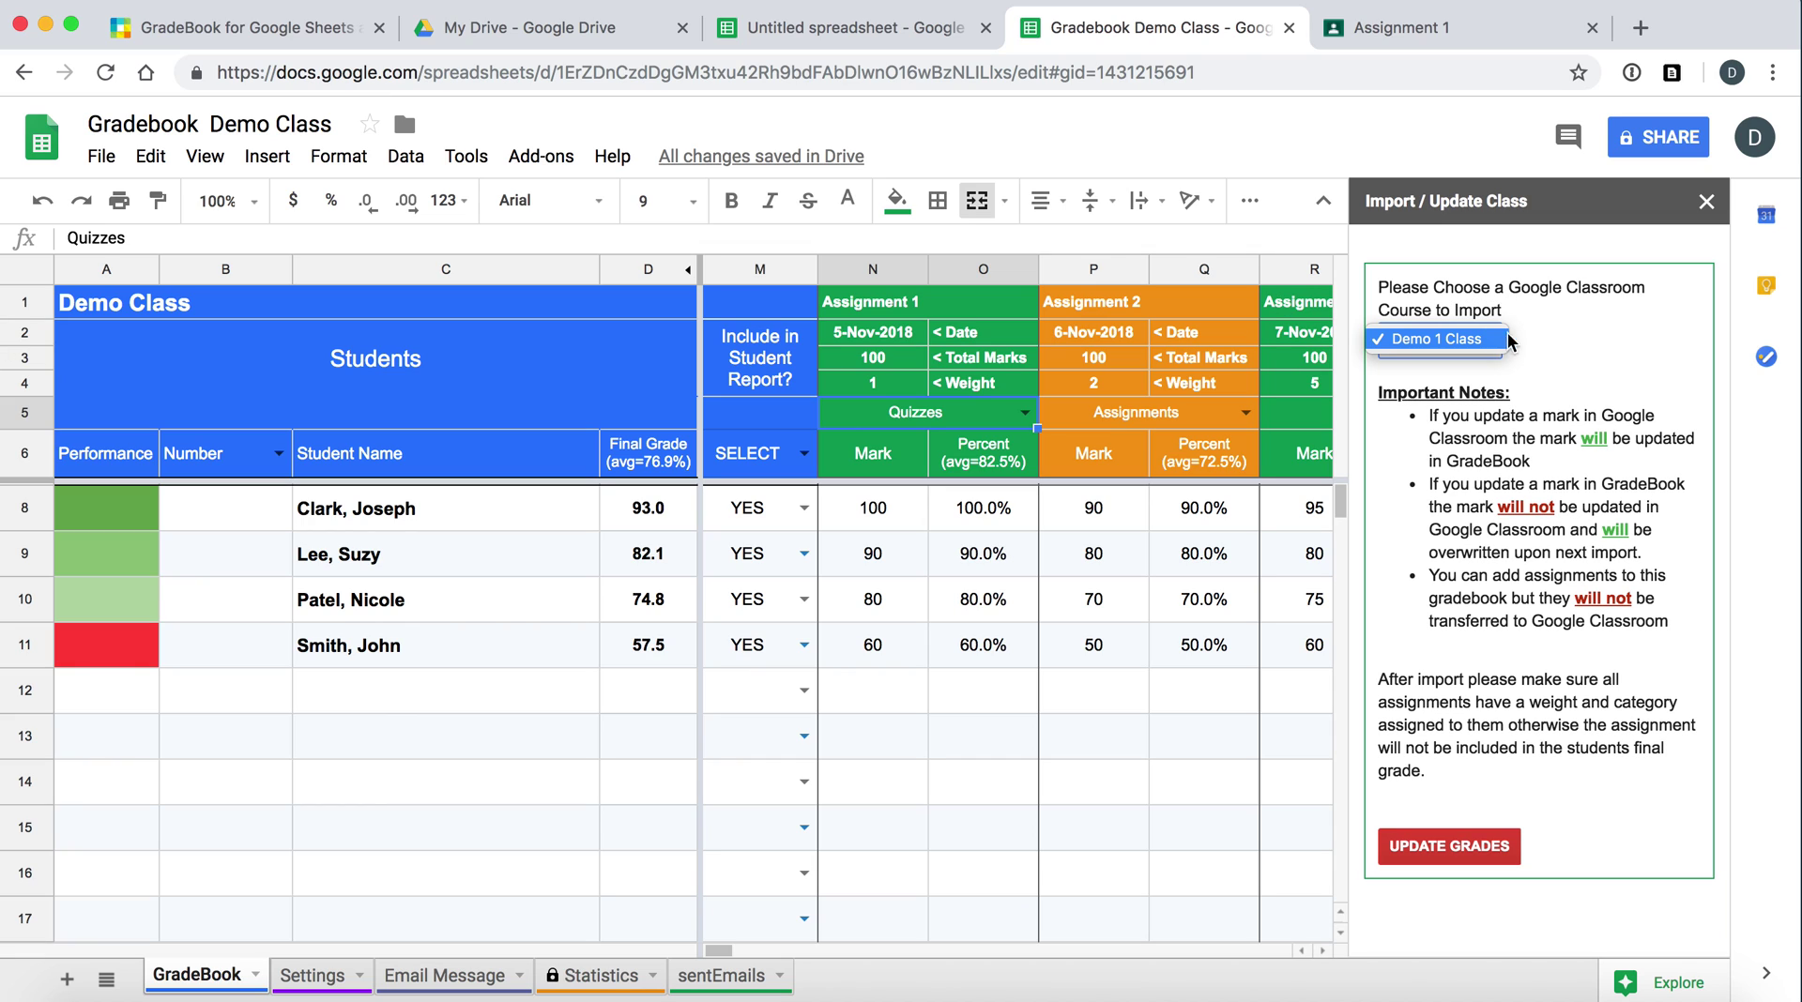
click(1464, 339)
click(1466, 848)
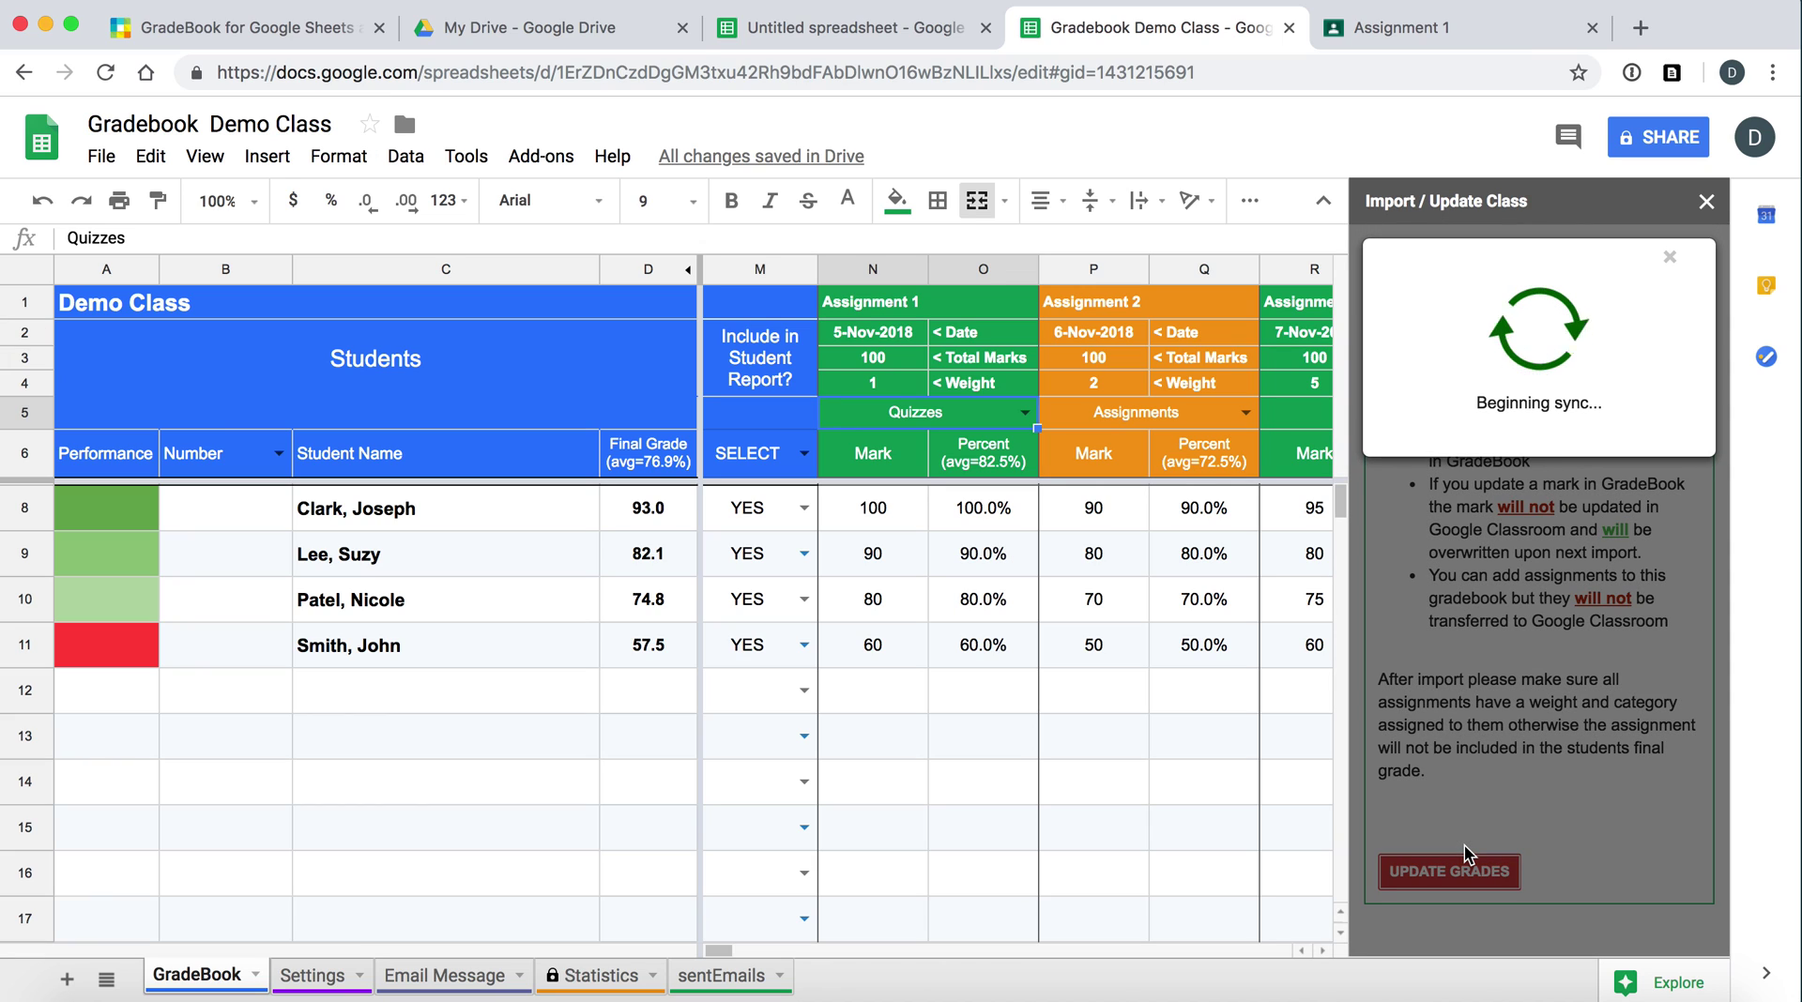
- Switch to Assignment 1 in Google Classroom and review its instruction tag and the students' graded work
click(1460, 35)
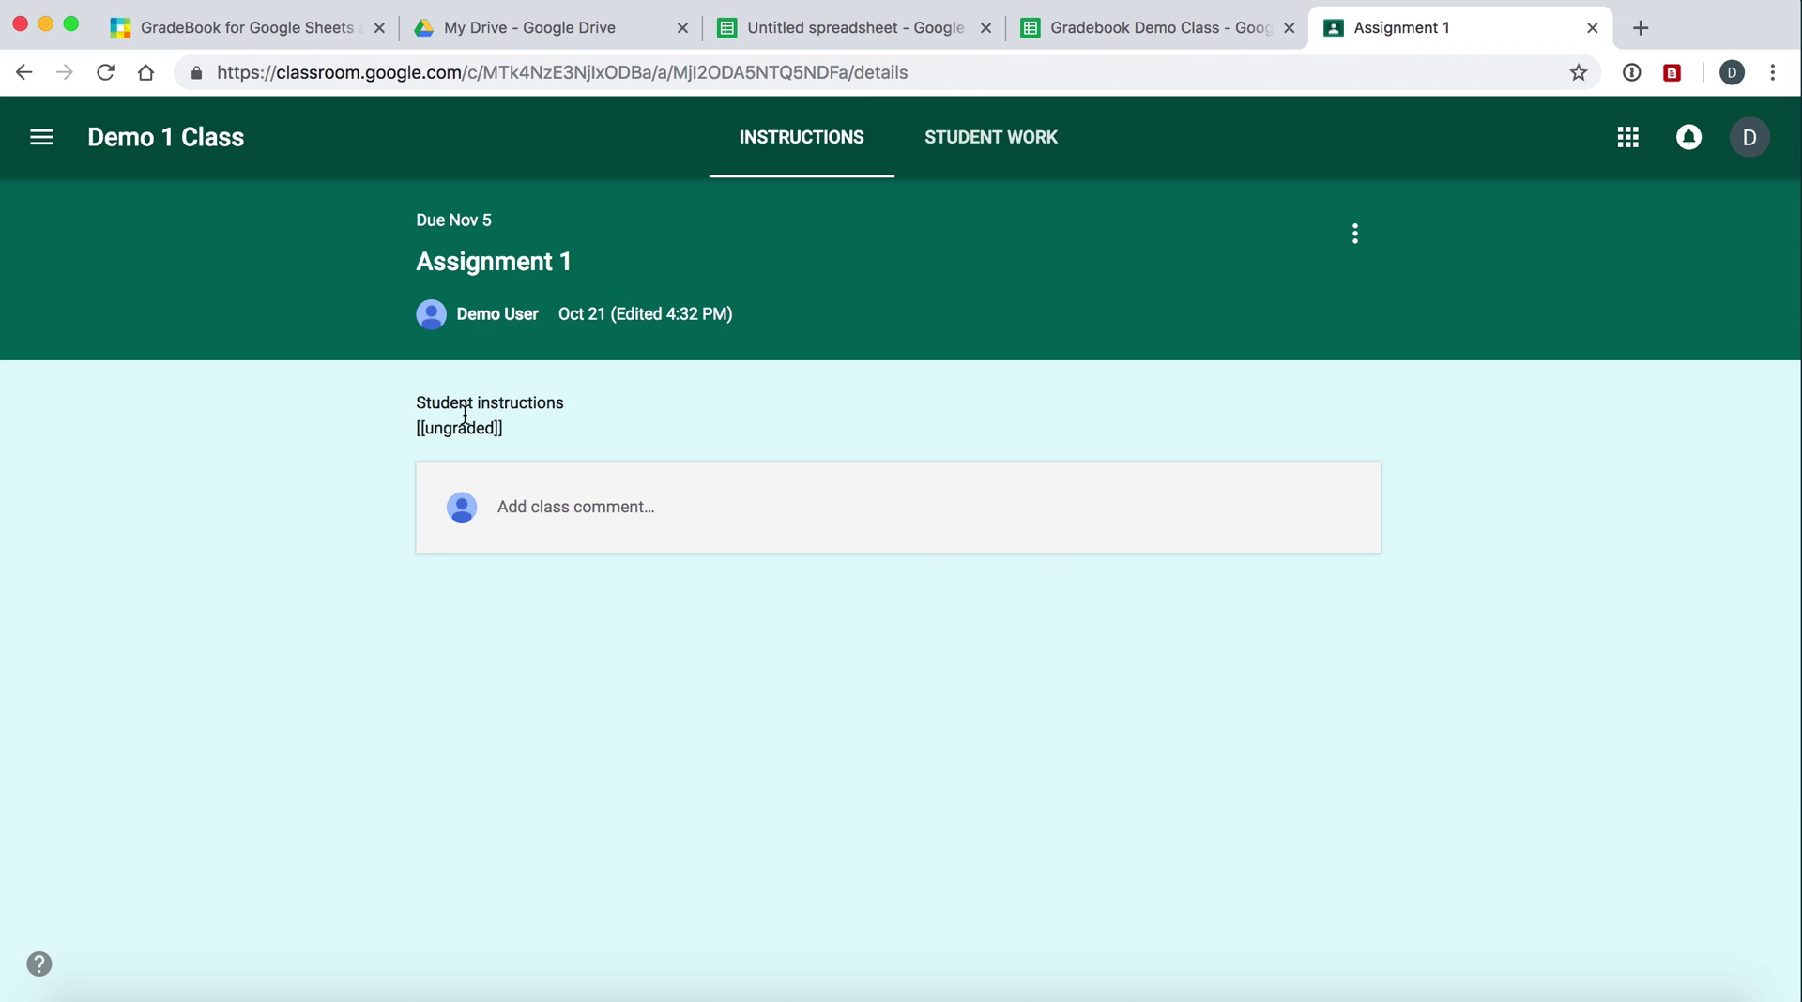
click(999, 139)
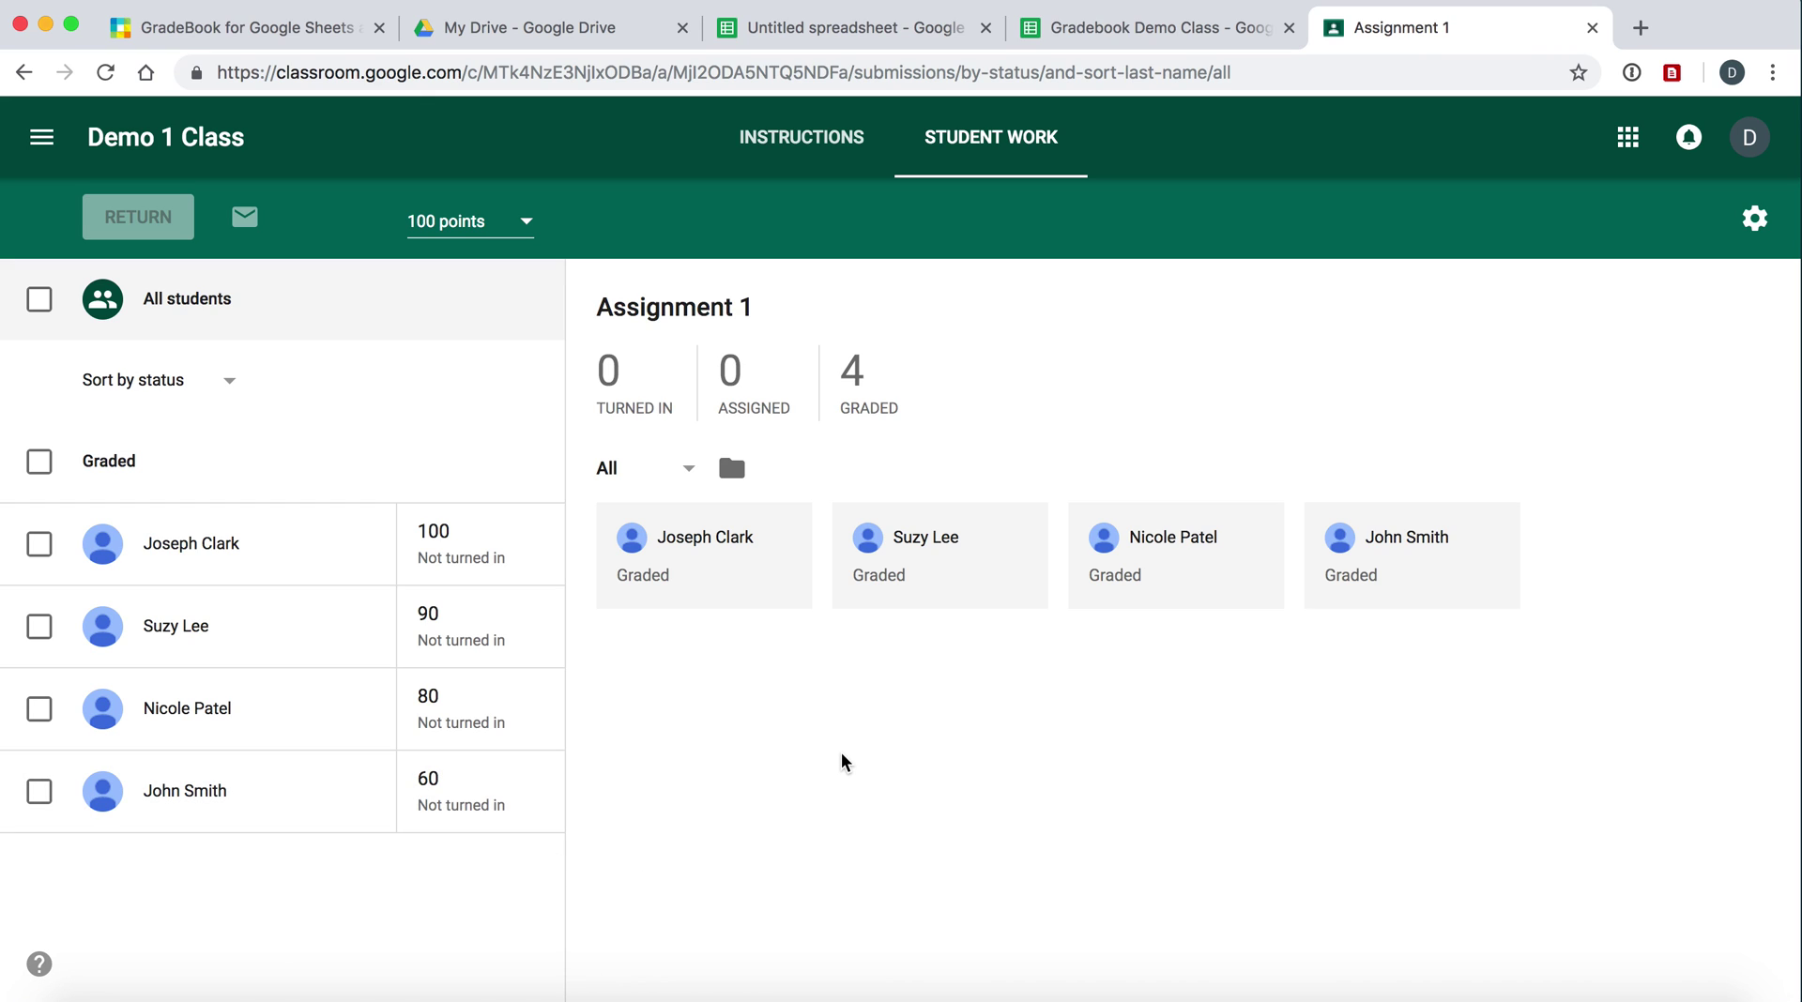
- Return to the gradebook, close the class import sidebar and inspect the last three student marks for Assignment 2
click(1219, 34)
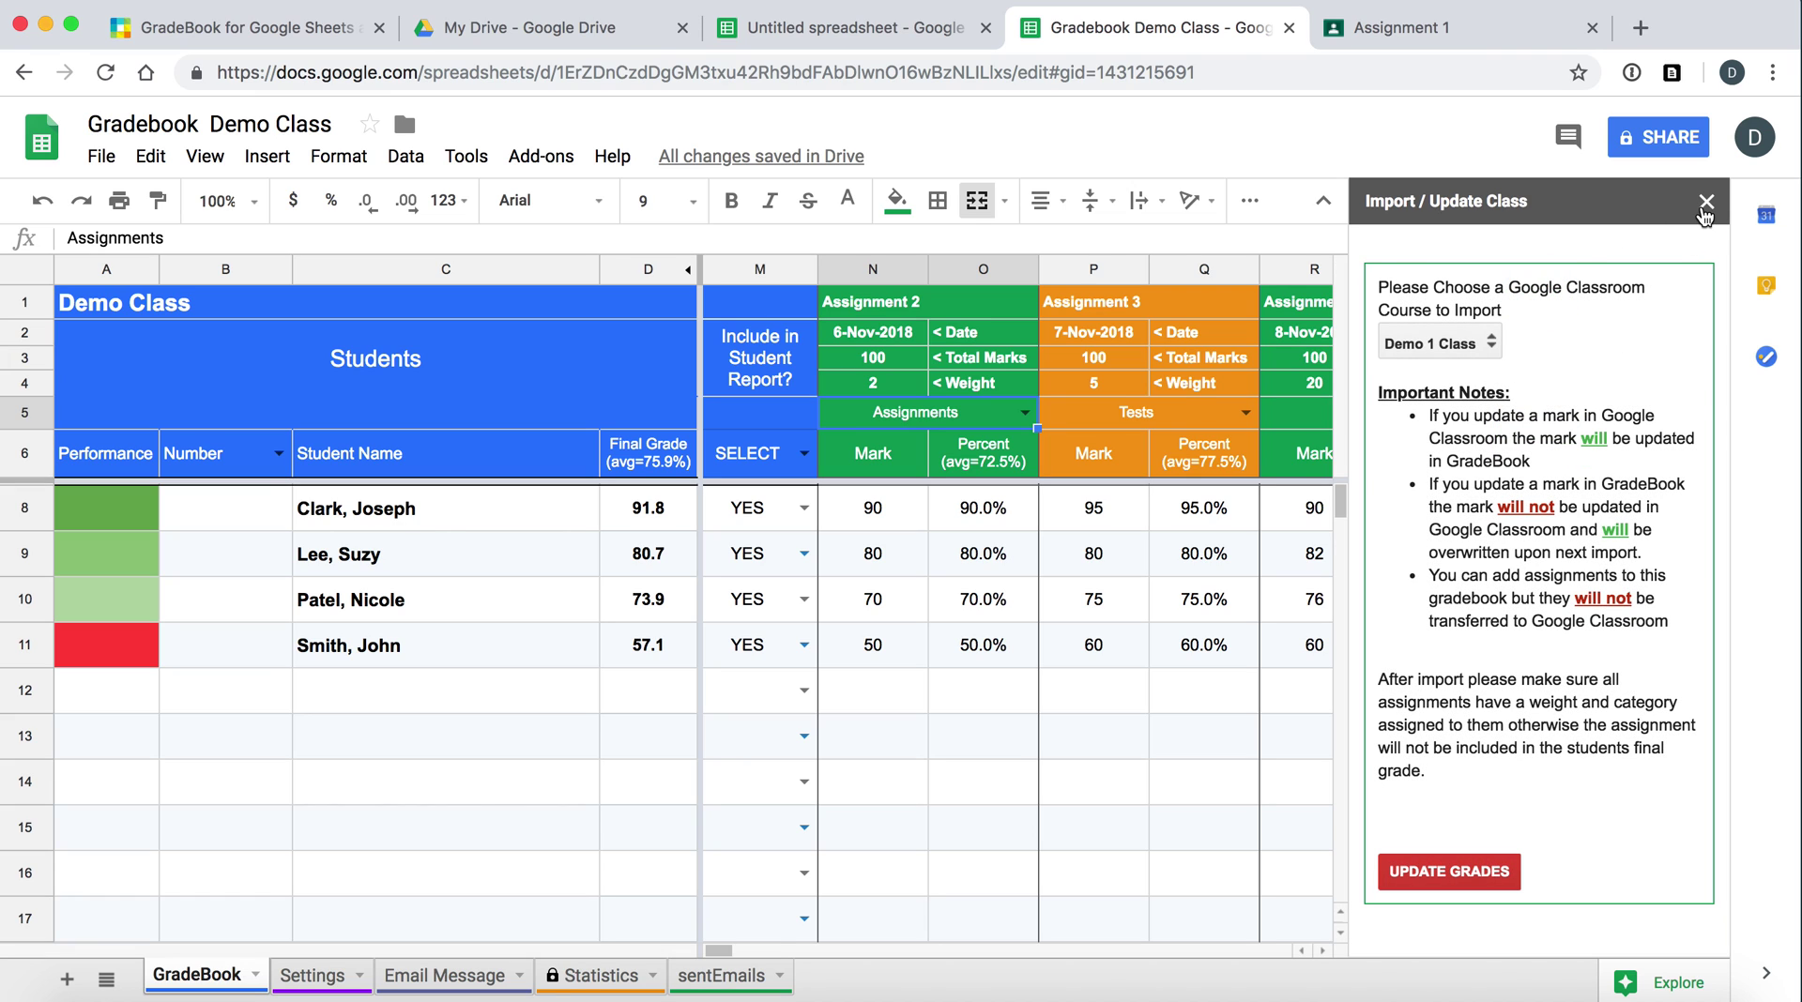
click(1707, 201)
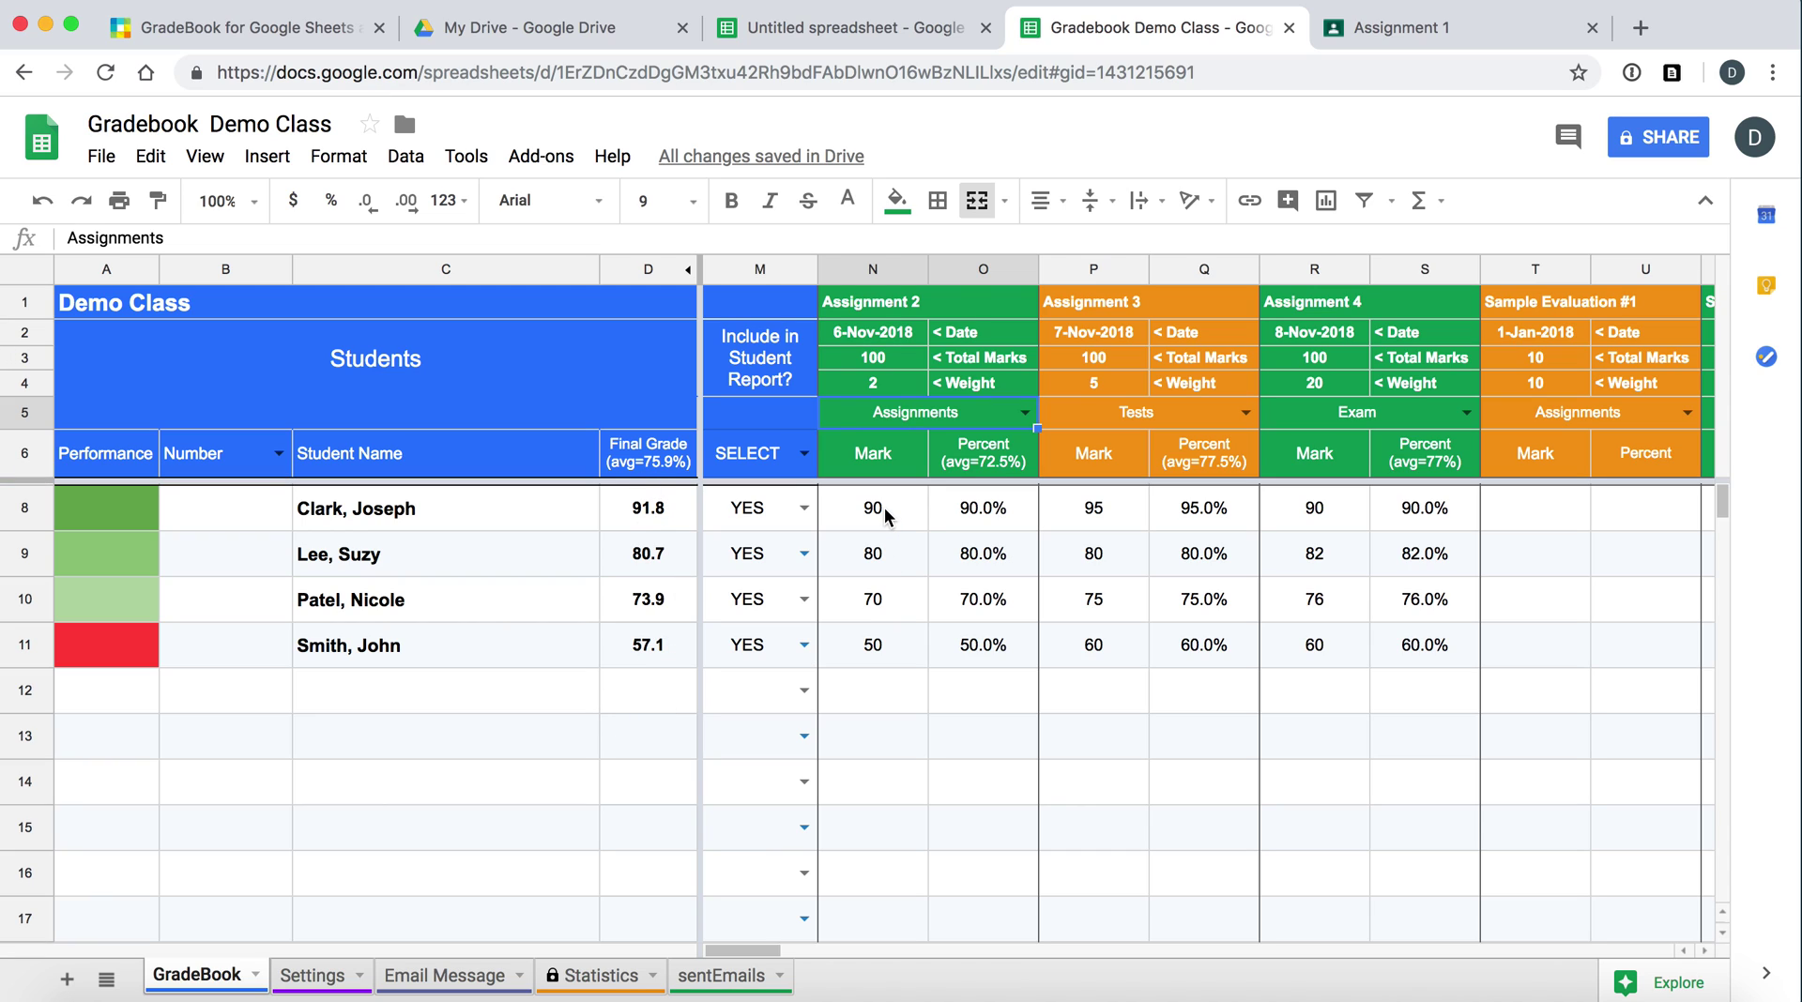
click(882, 561)
click(880, 605)
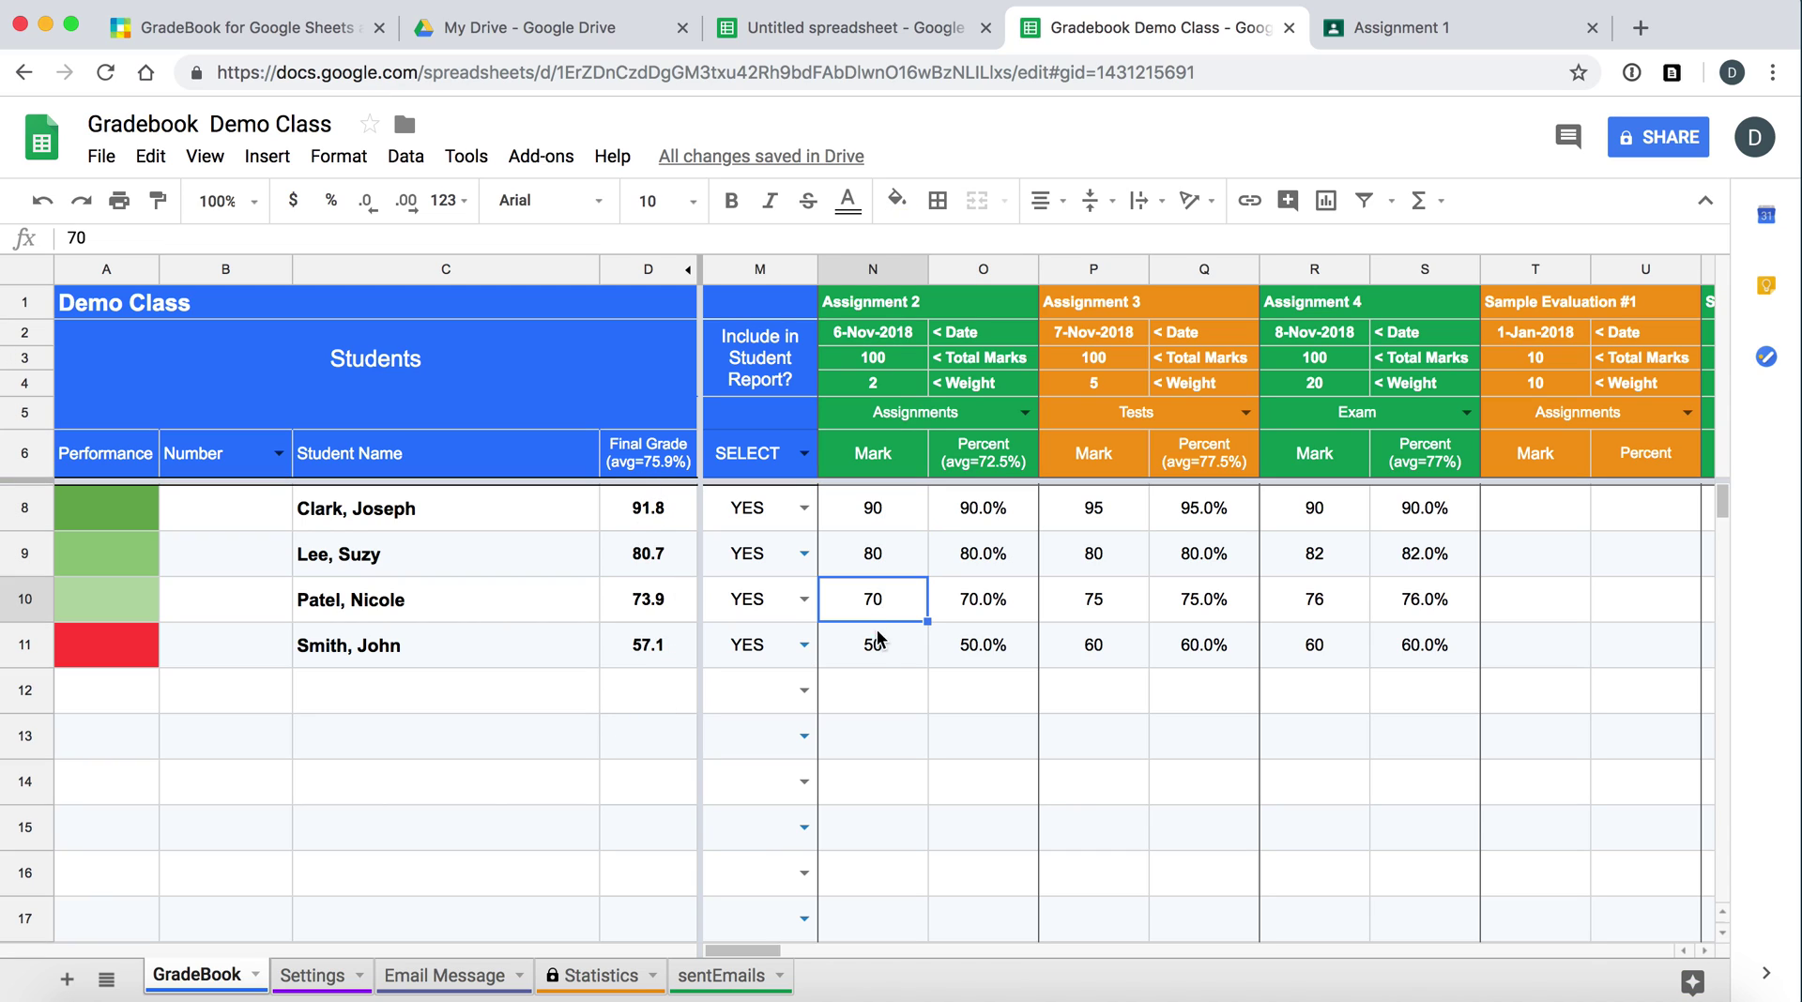
click(880, 656)
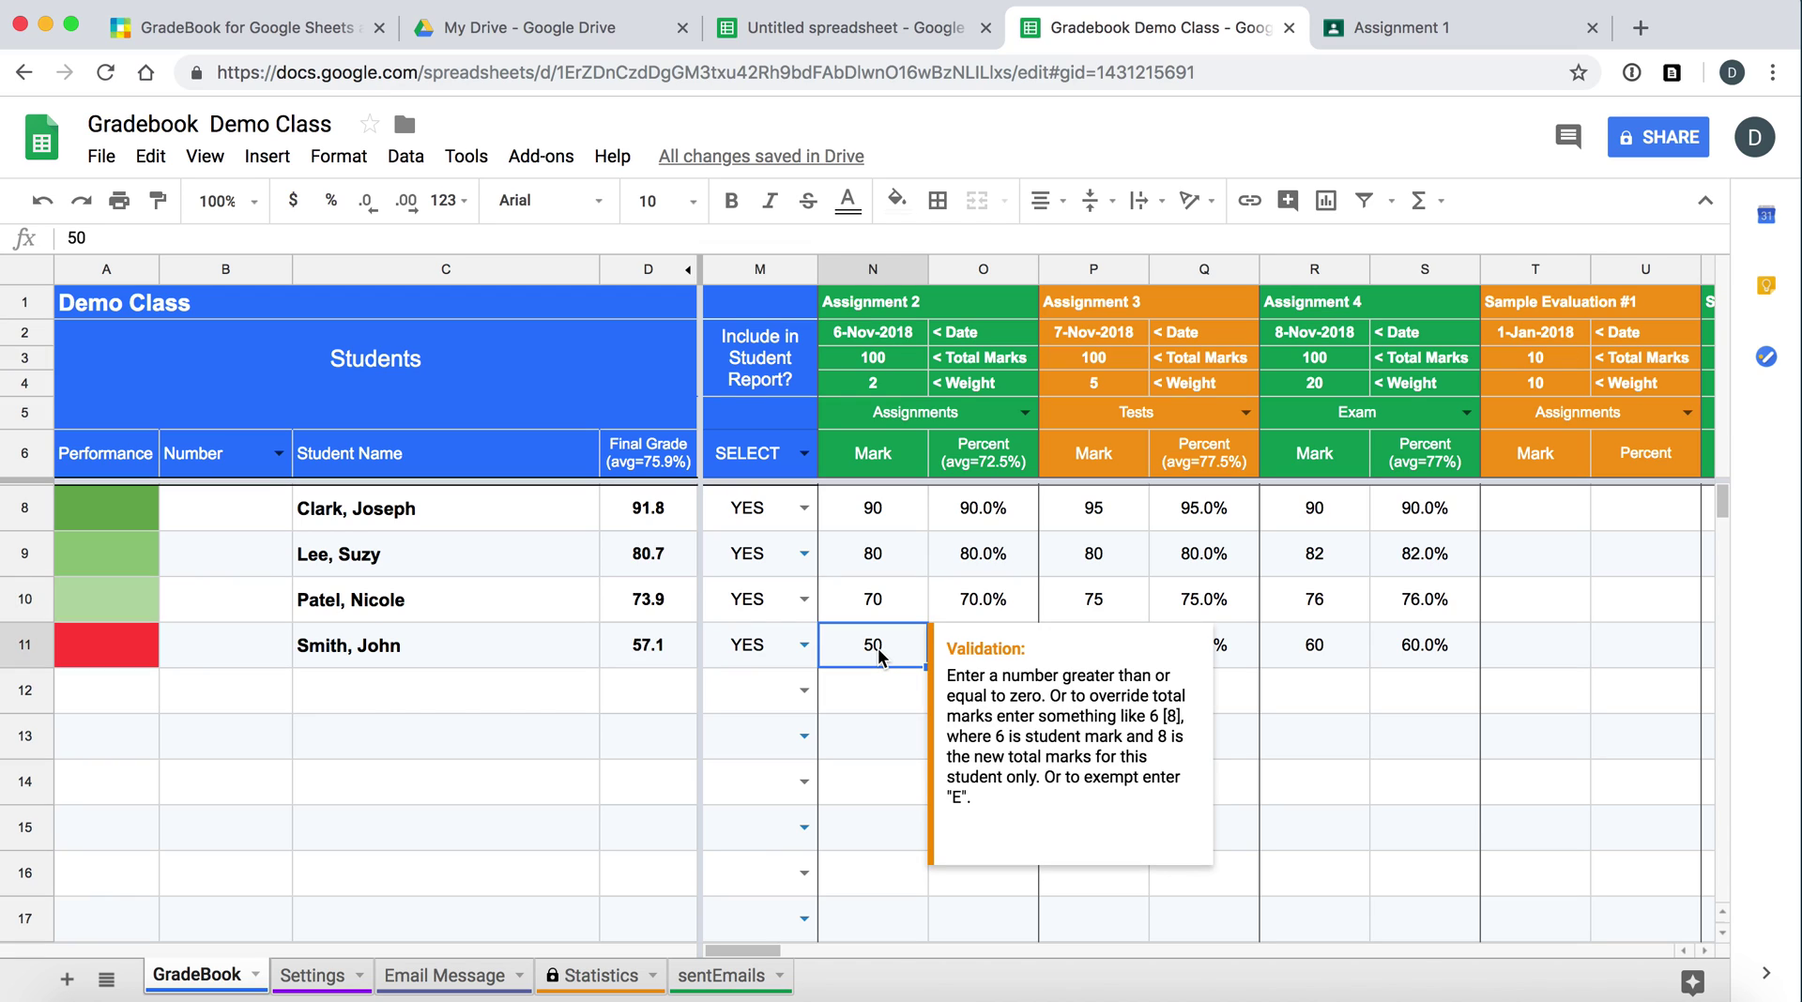